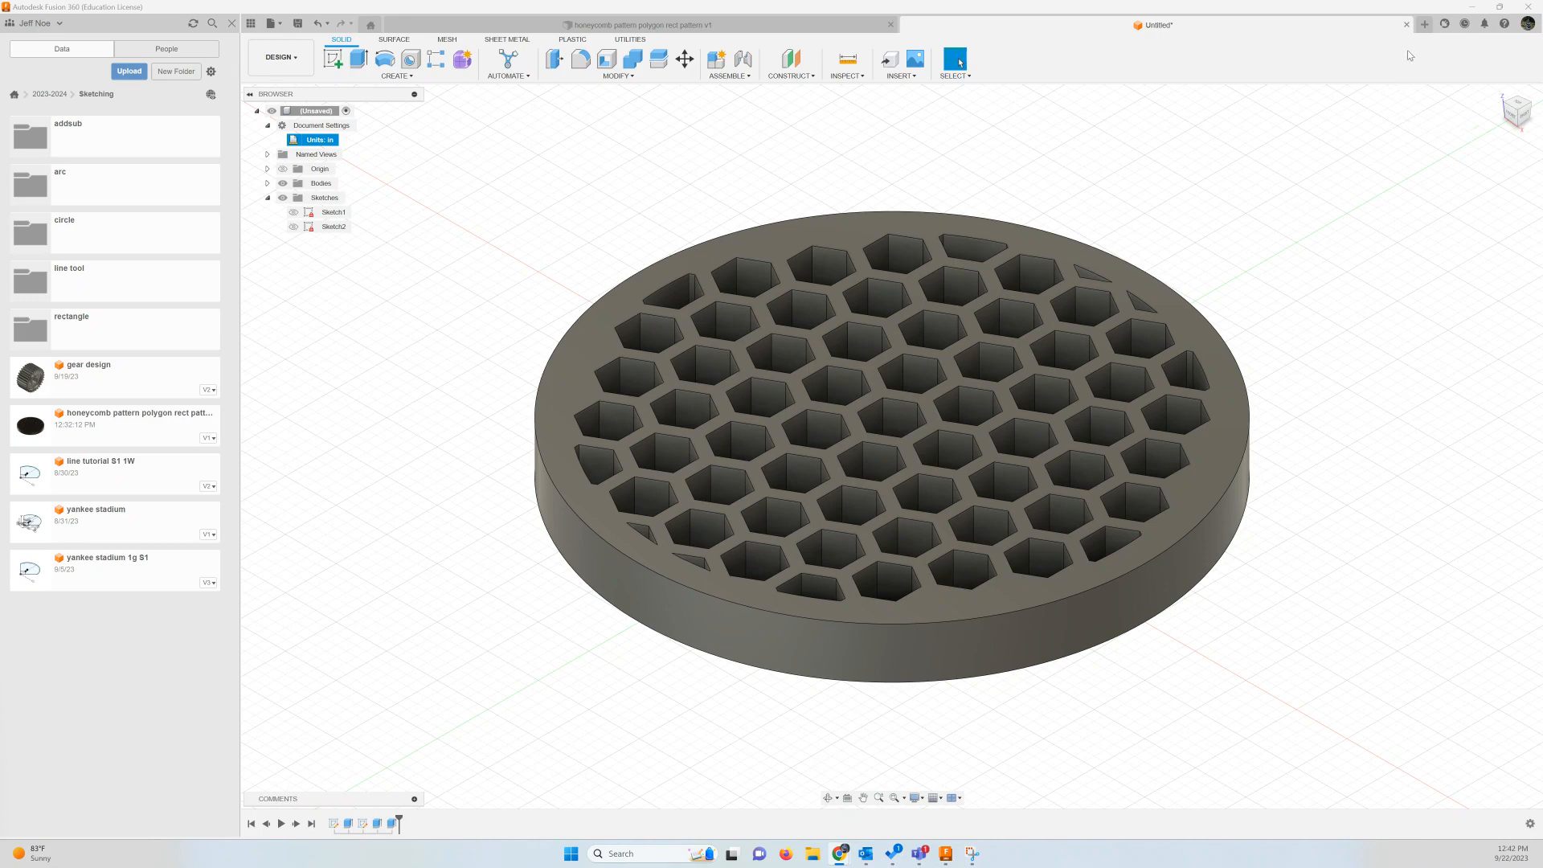
Create a new design and start a sketch on the horizontal origin plane
click(1424, 24)
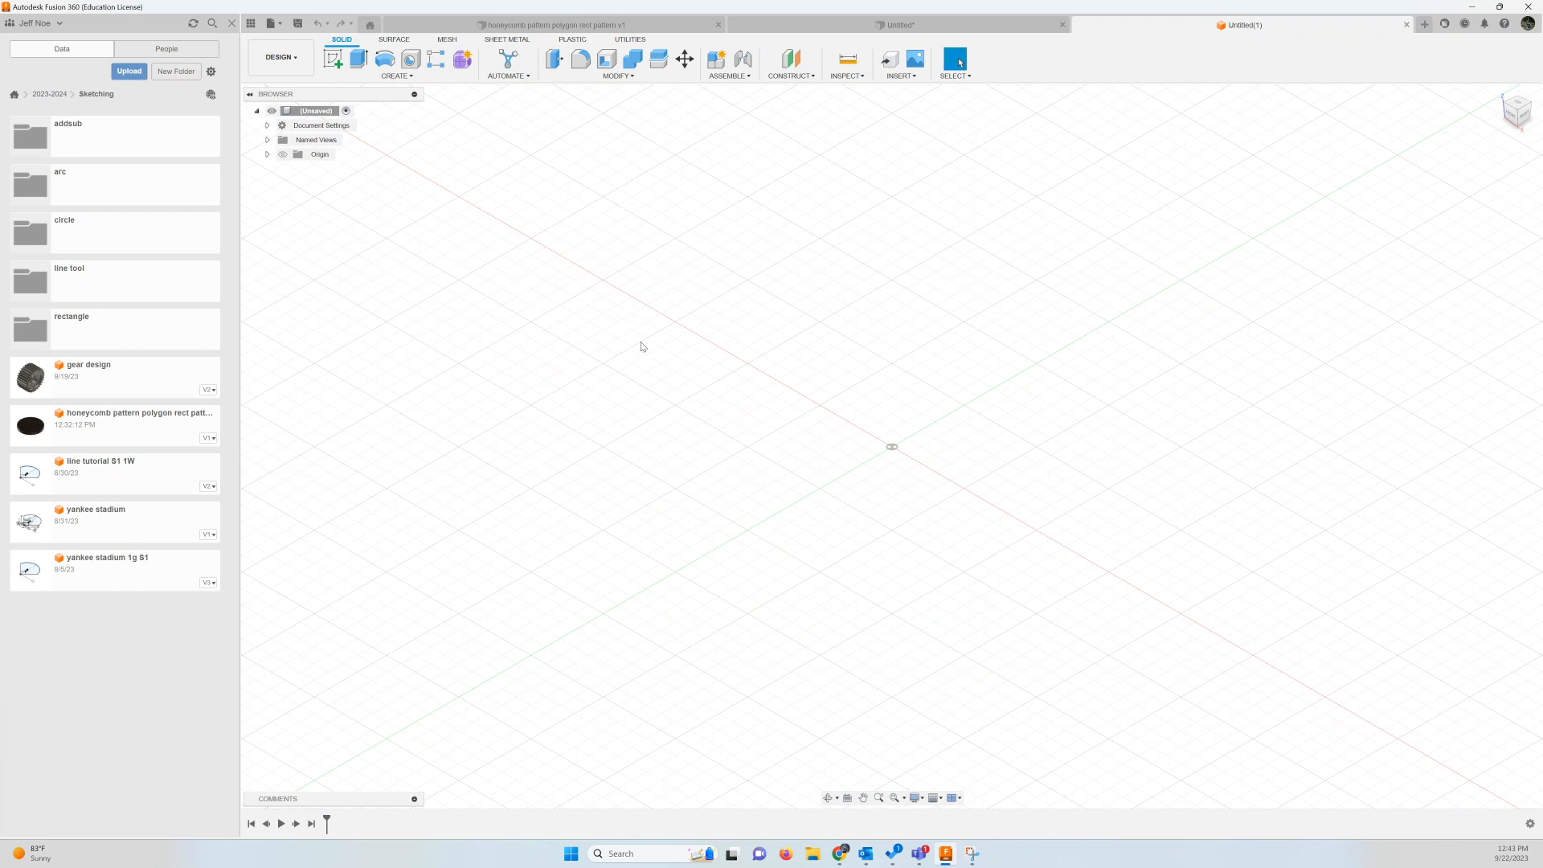
click(333, 59)
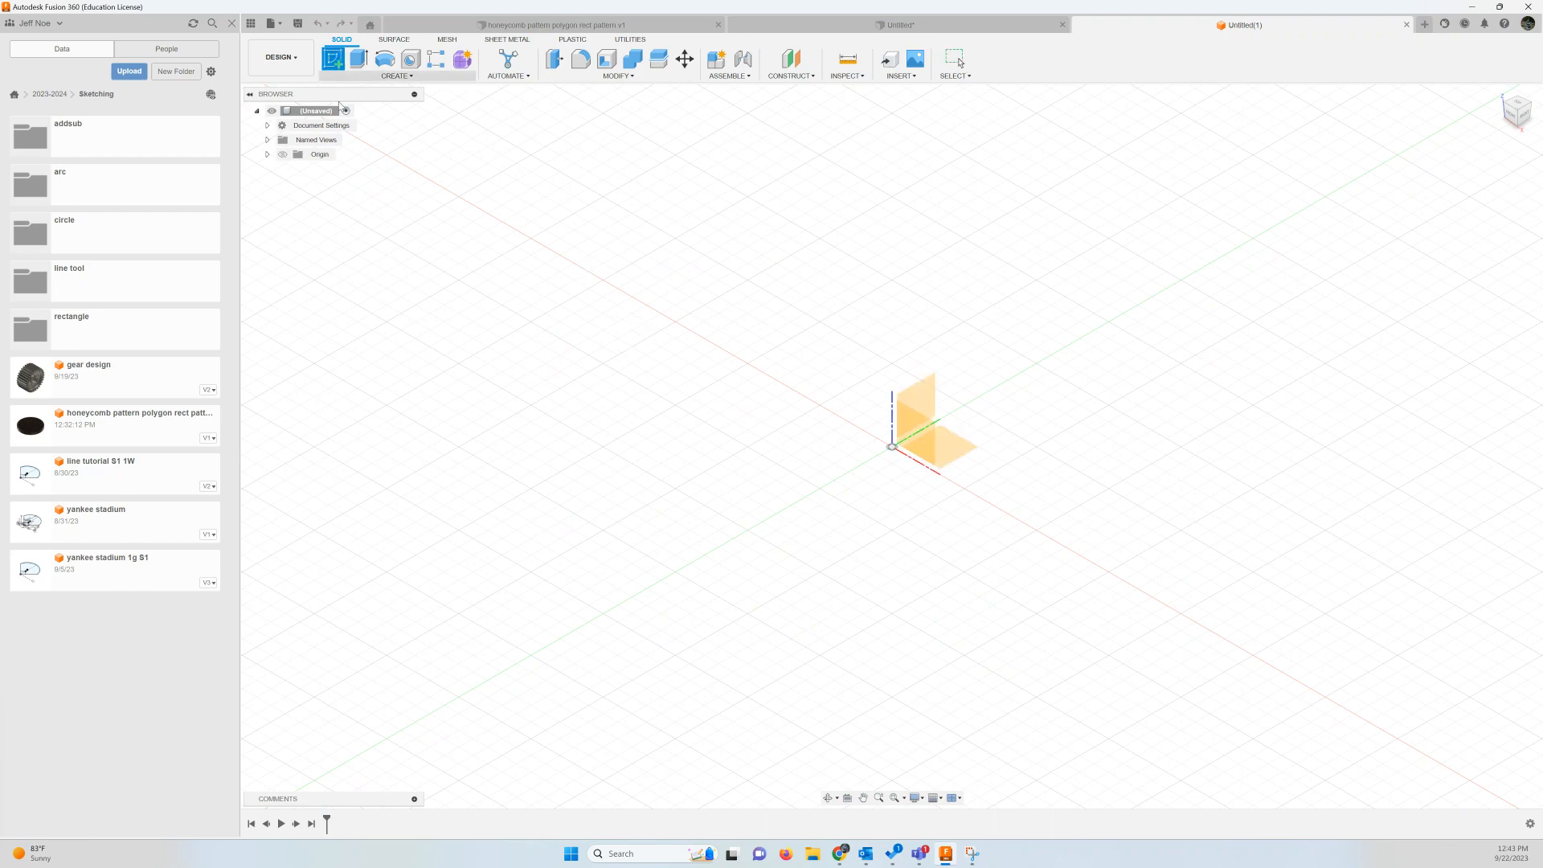
click(958, 441)
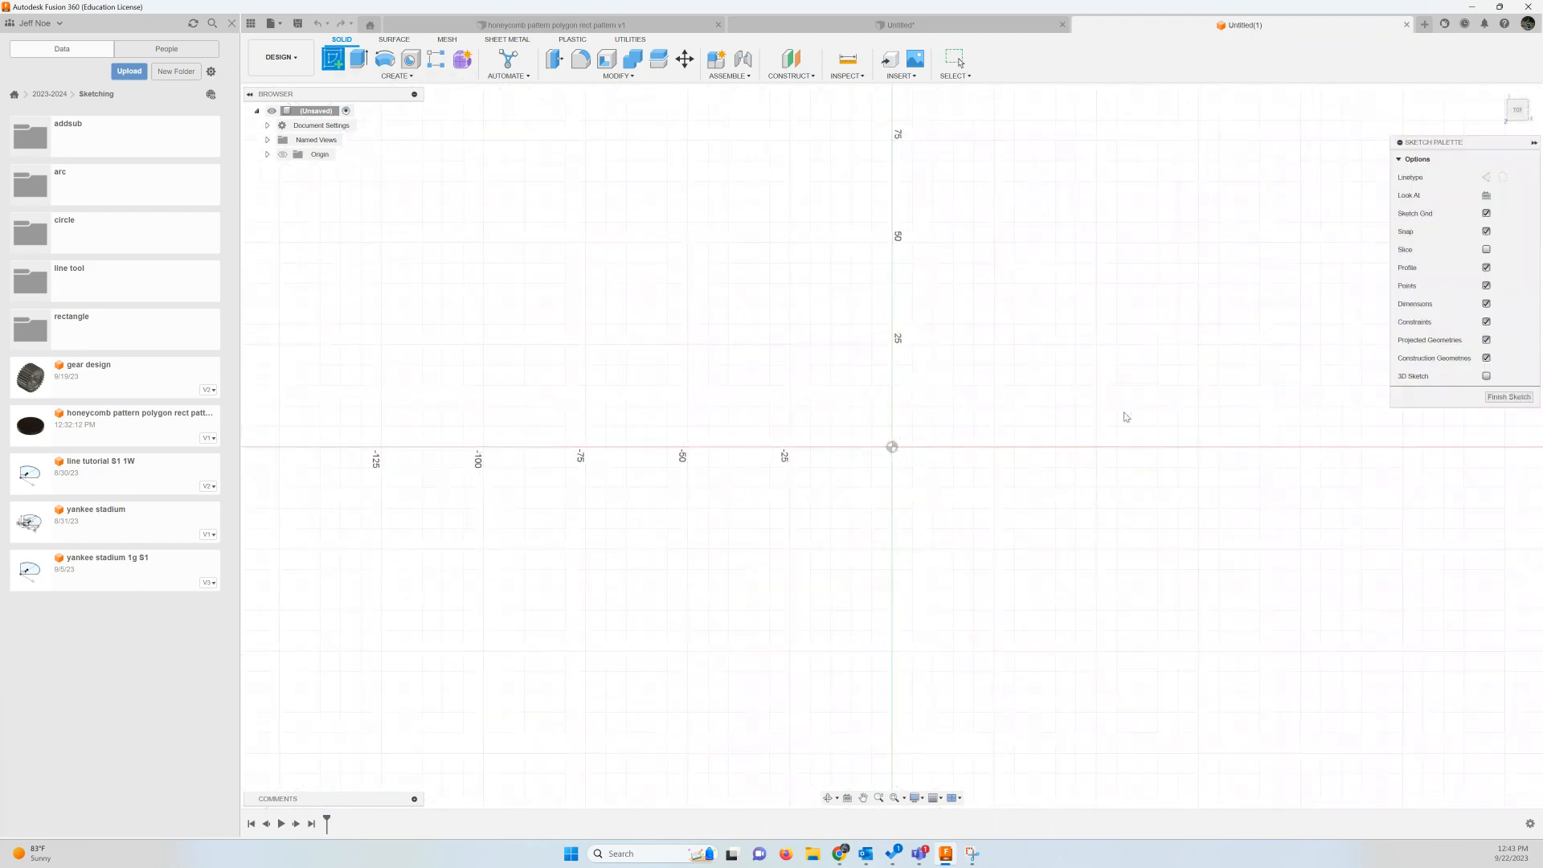
Change the document's active units to inches
click(267, 125)
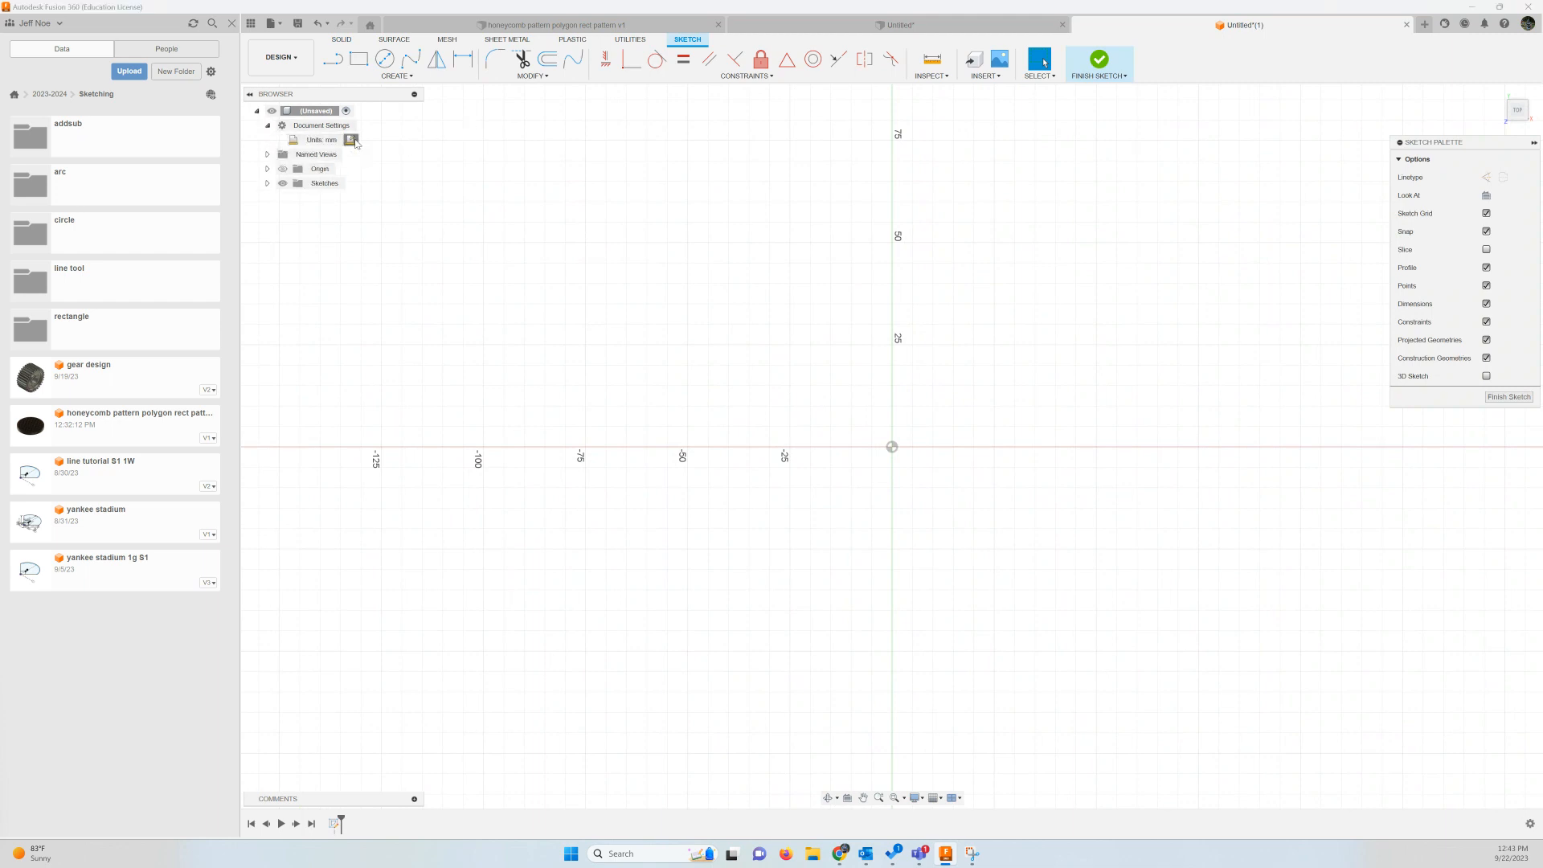
click(352, 140)
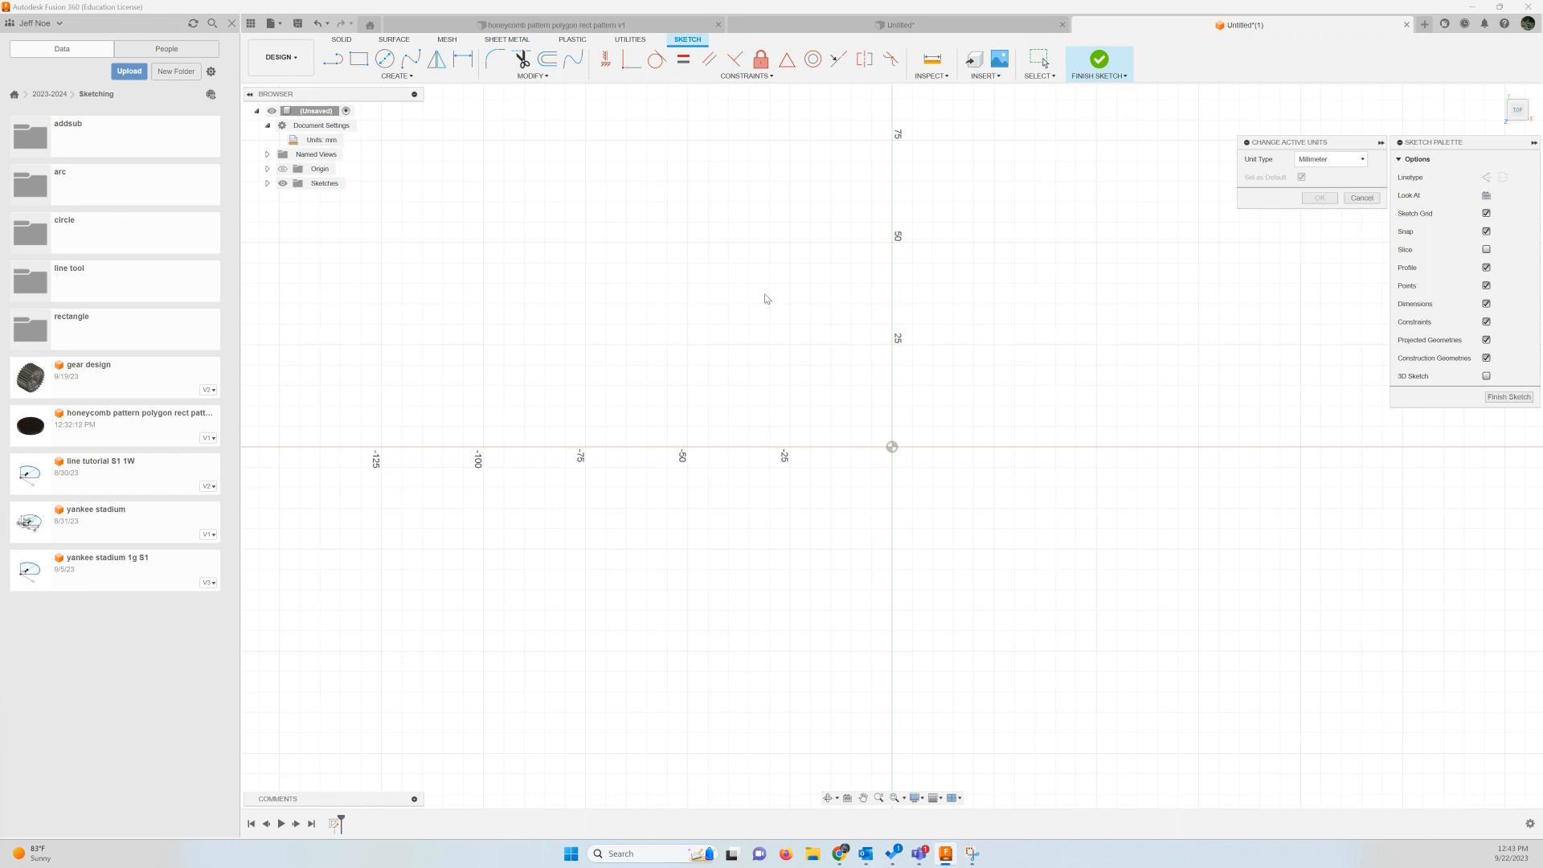
click(1364, 160)
click(1317, 212)
click(1319, 198)
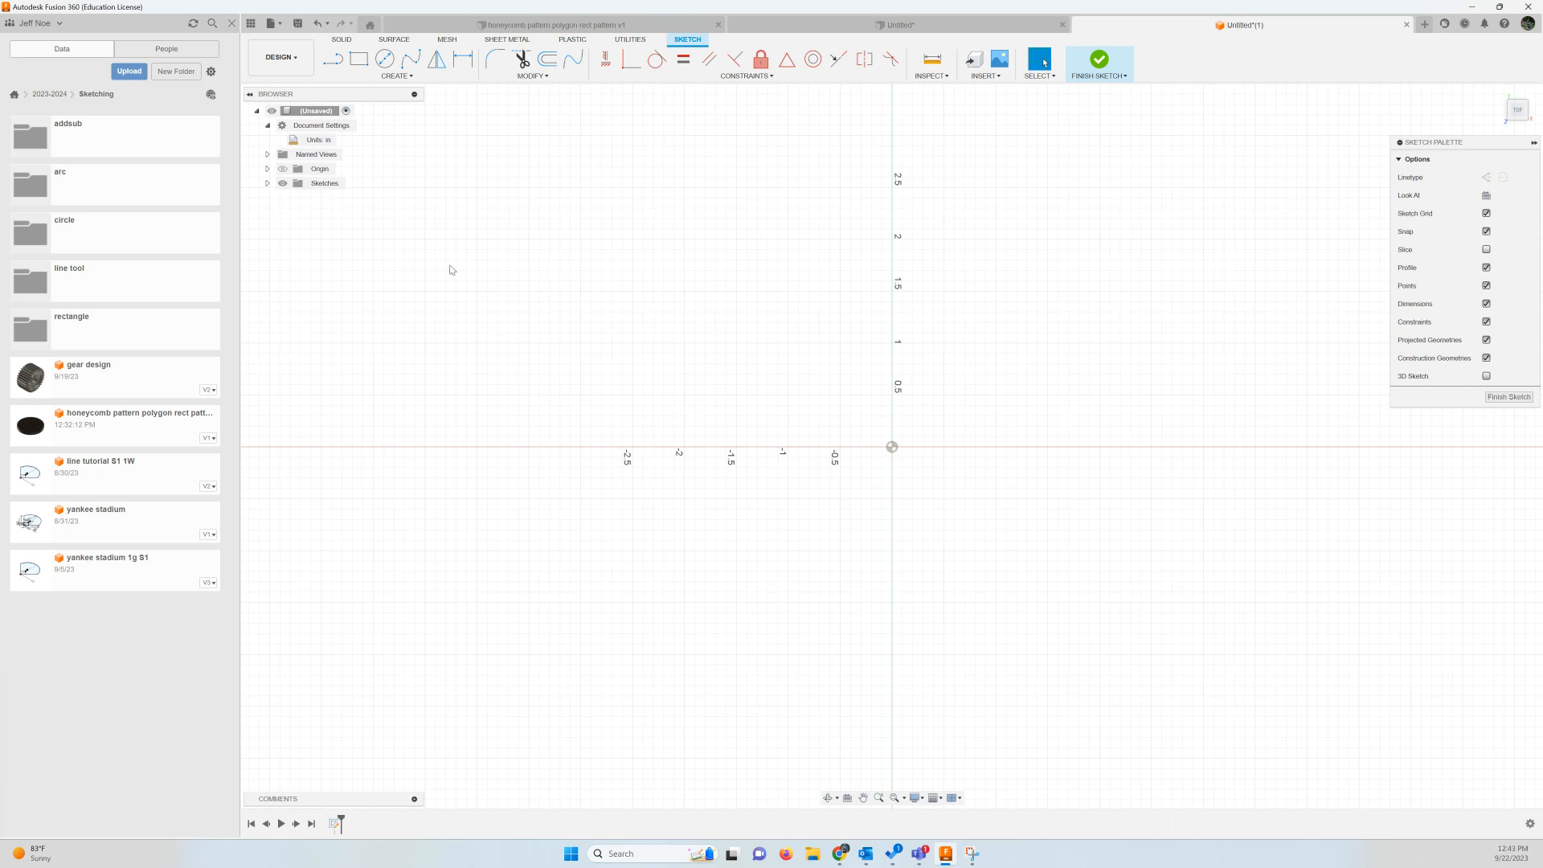
Sketch a center diameter circle at the origin with a diameter of 5 in
click(386, 61)
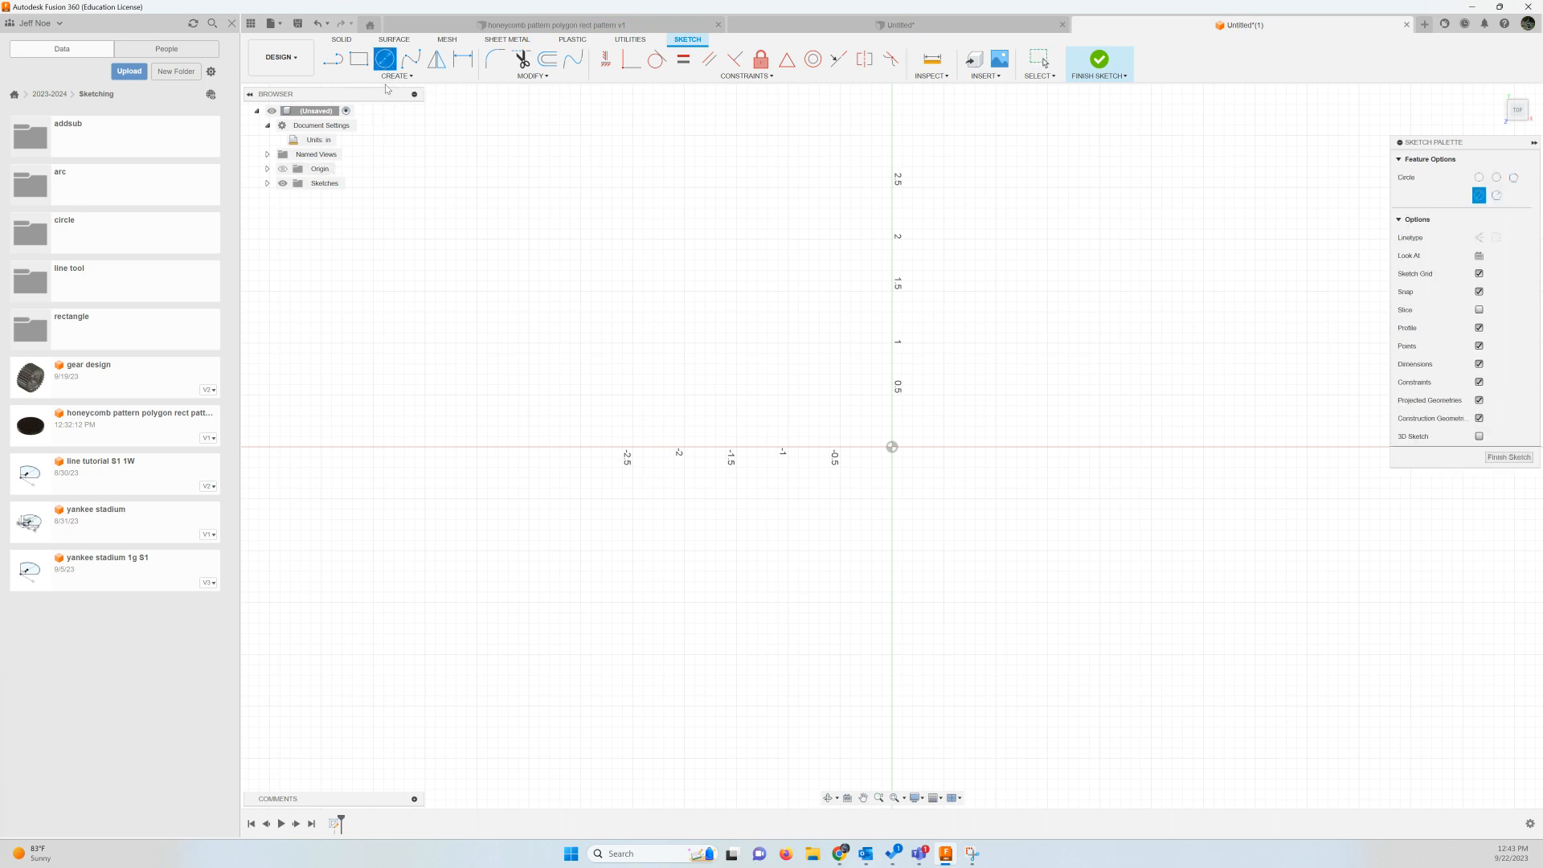
click(891, 446)
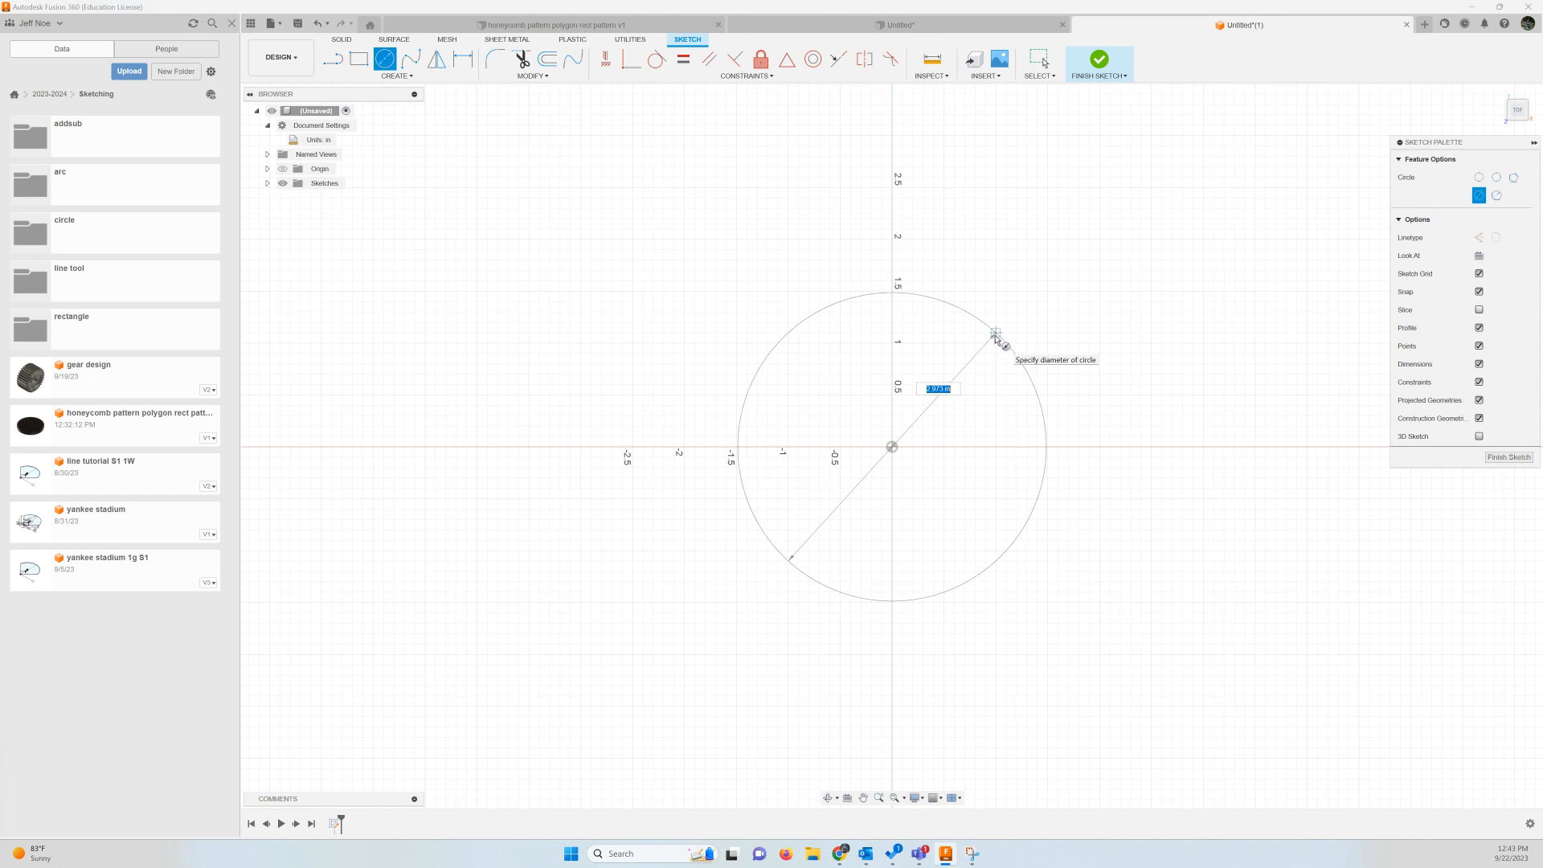
text(5)
key(Return)
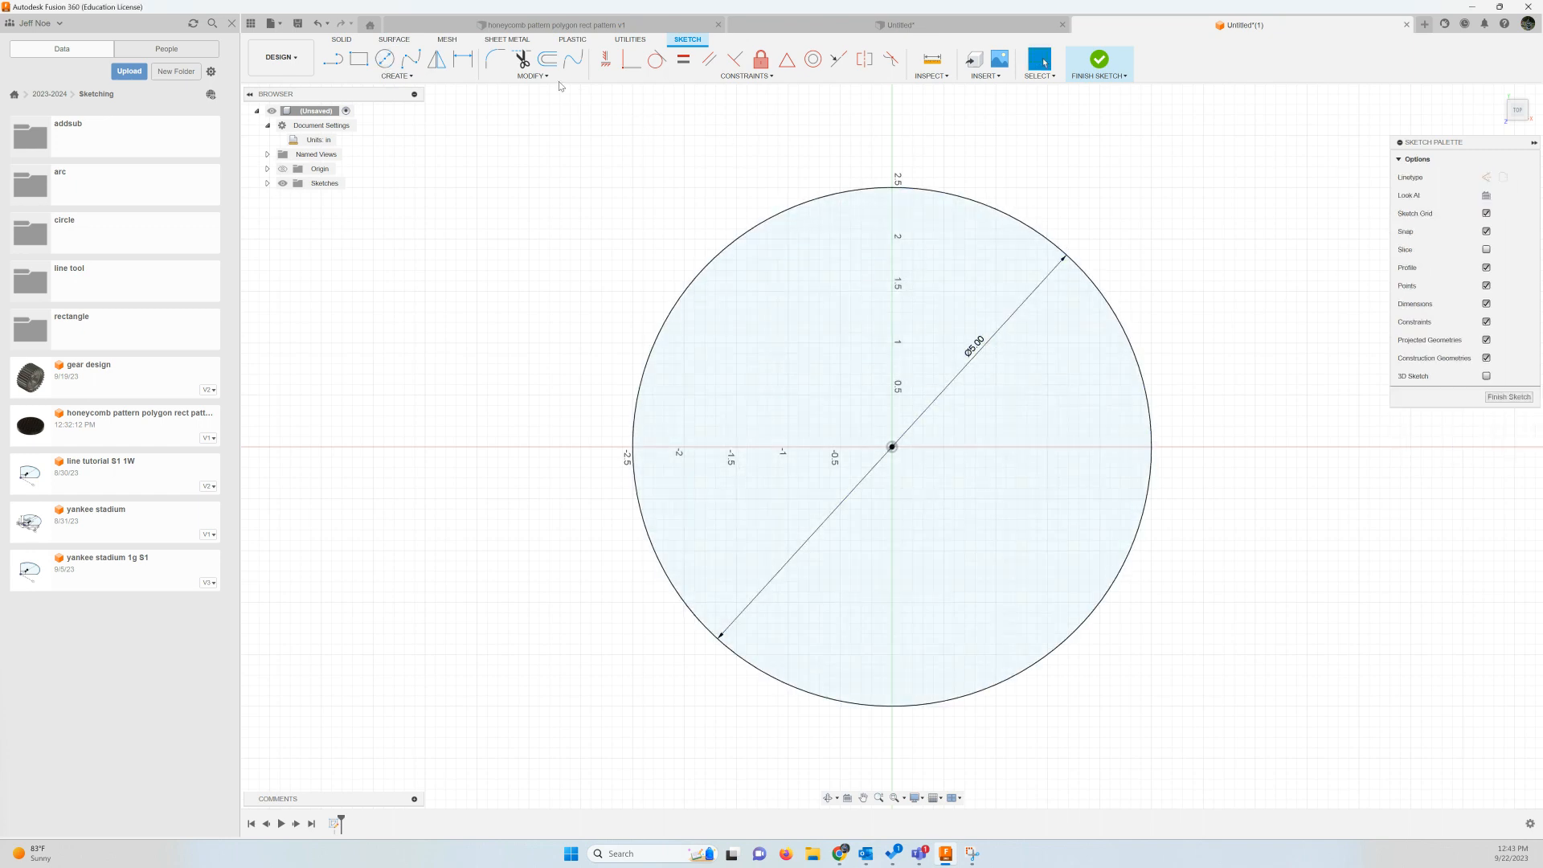
Offset the circle inward by 0.25 in
click(547, 58)
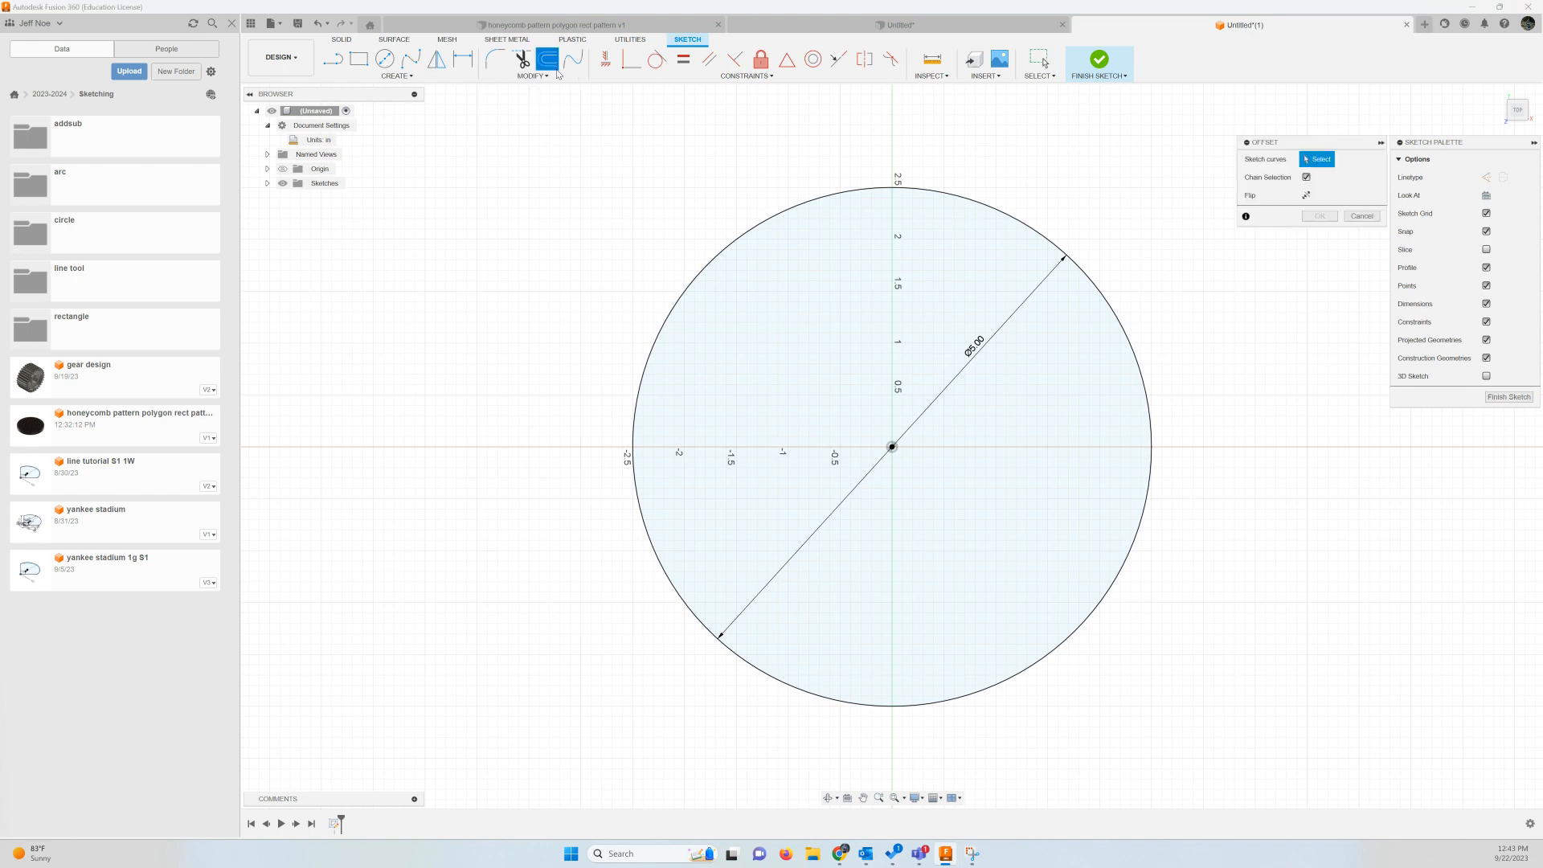
click(1050, 238)
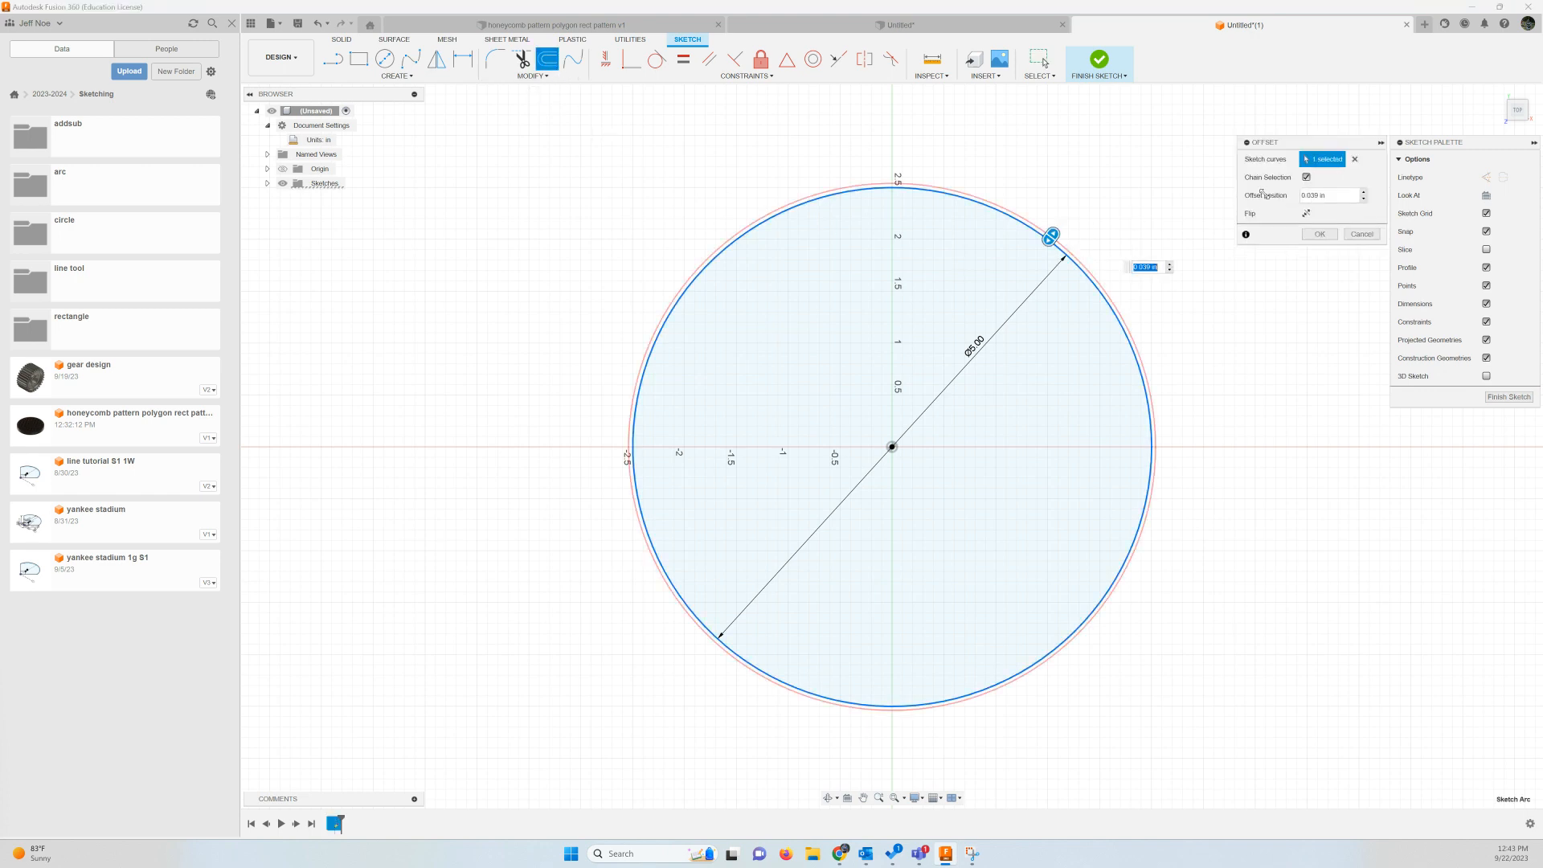
text(-.25)
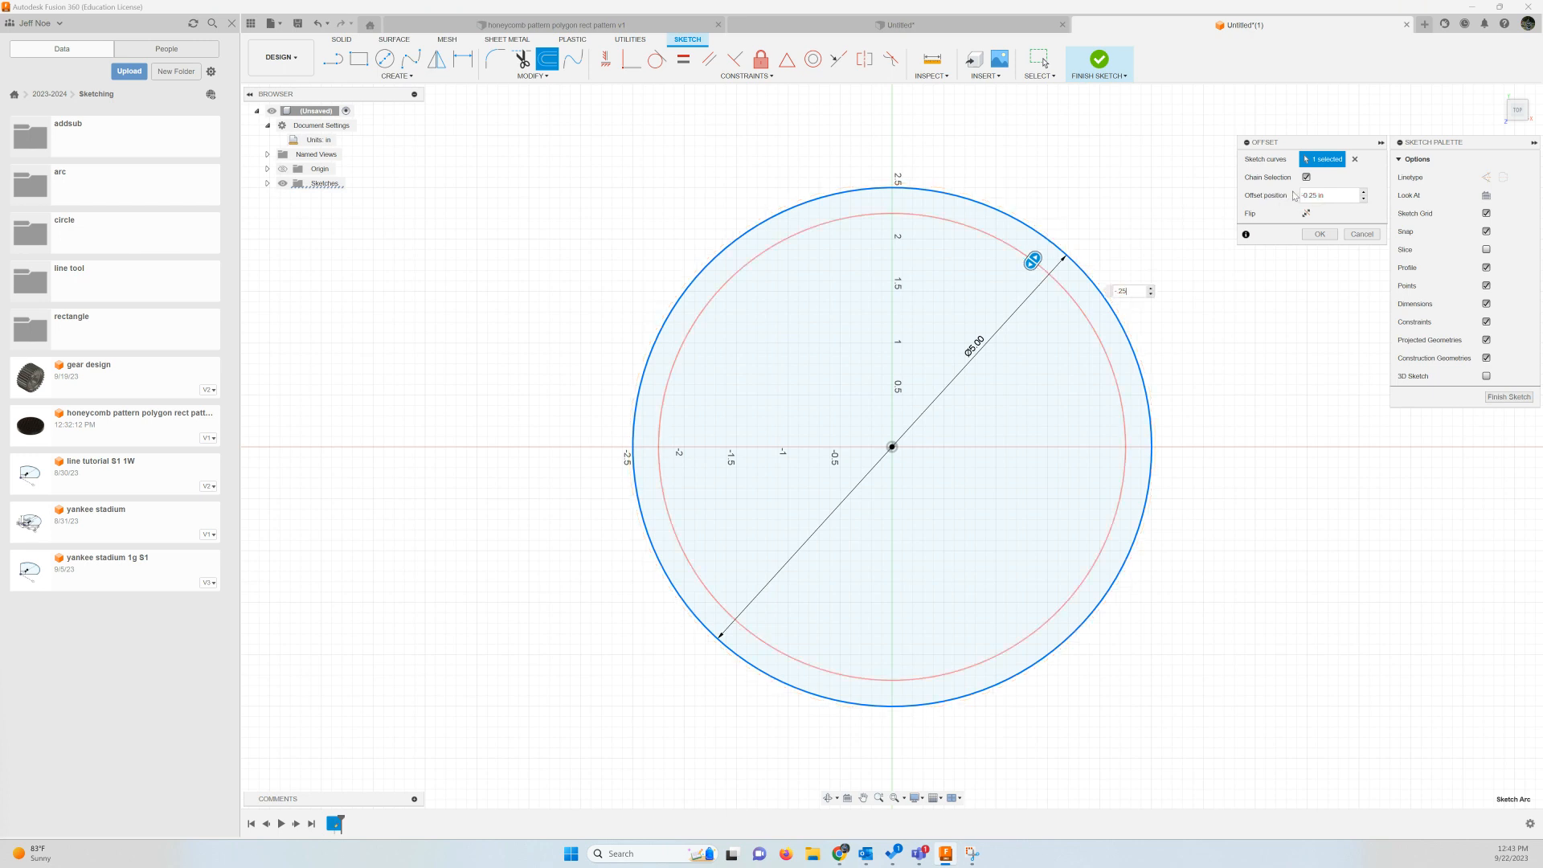
click(1321, 235)
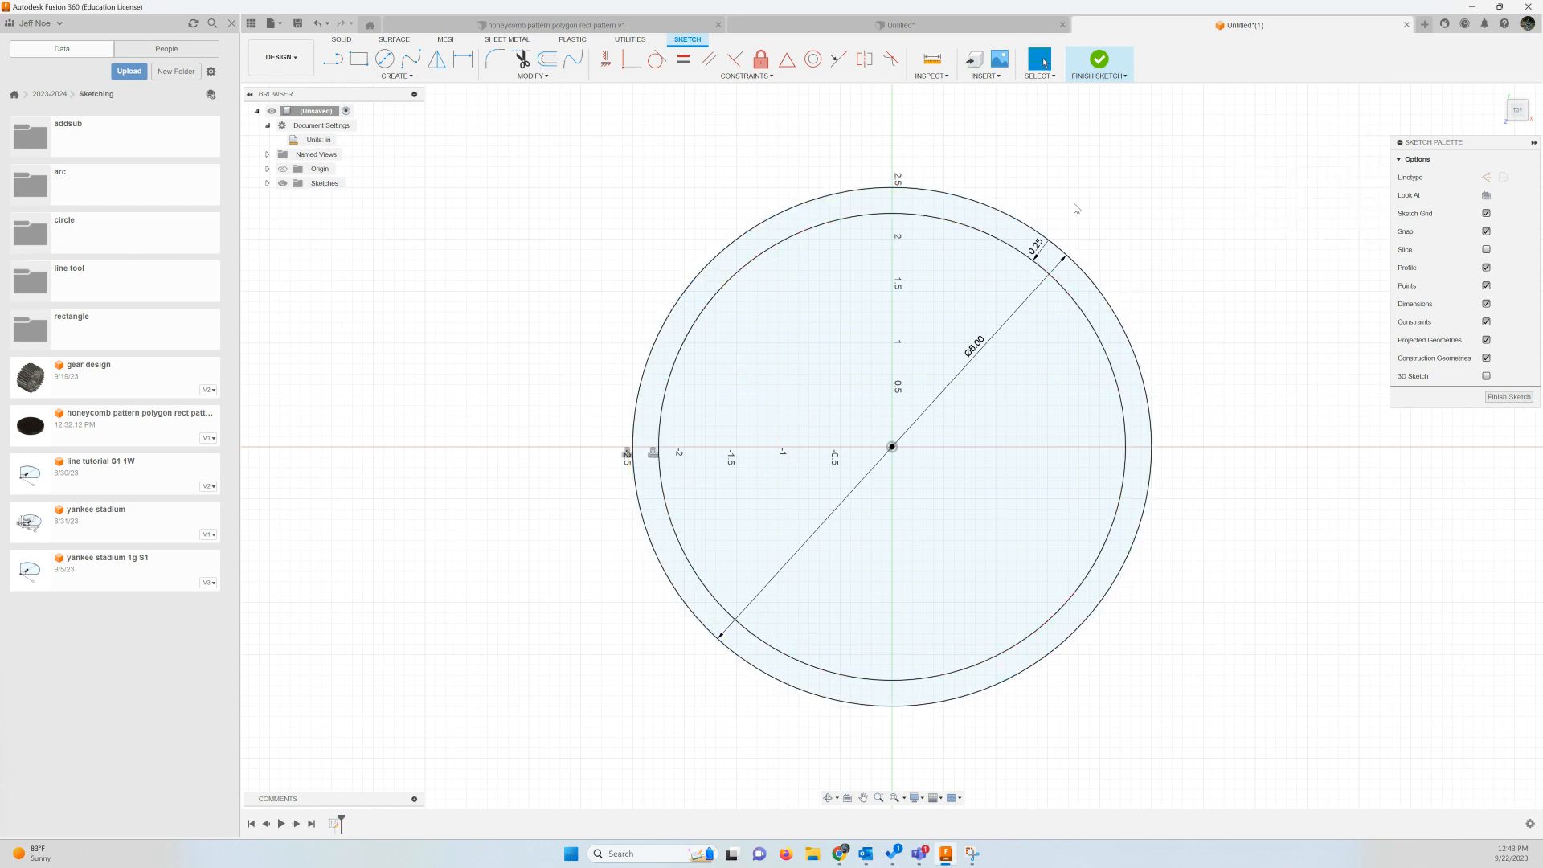
click(850, 286)
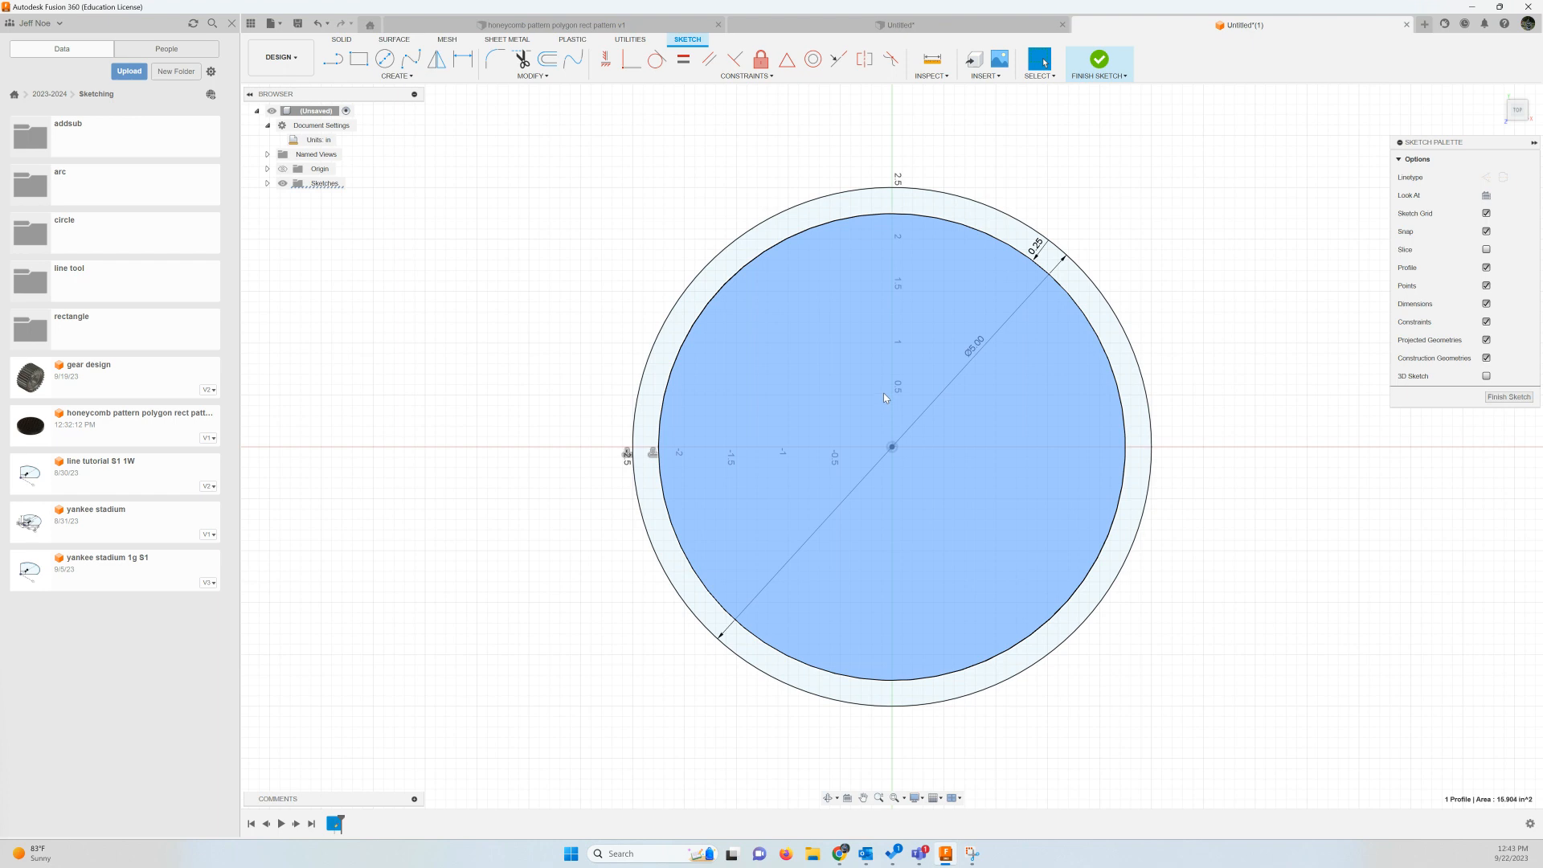
click(876, 204)
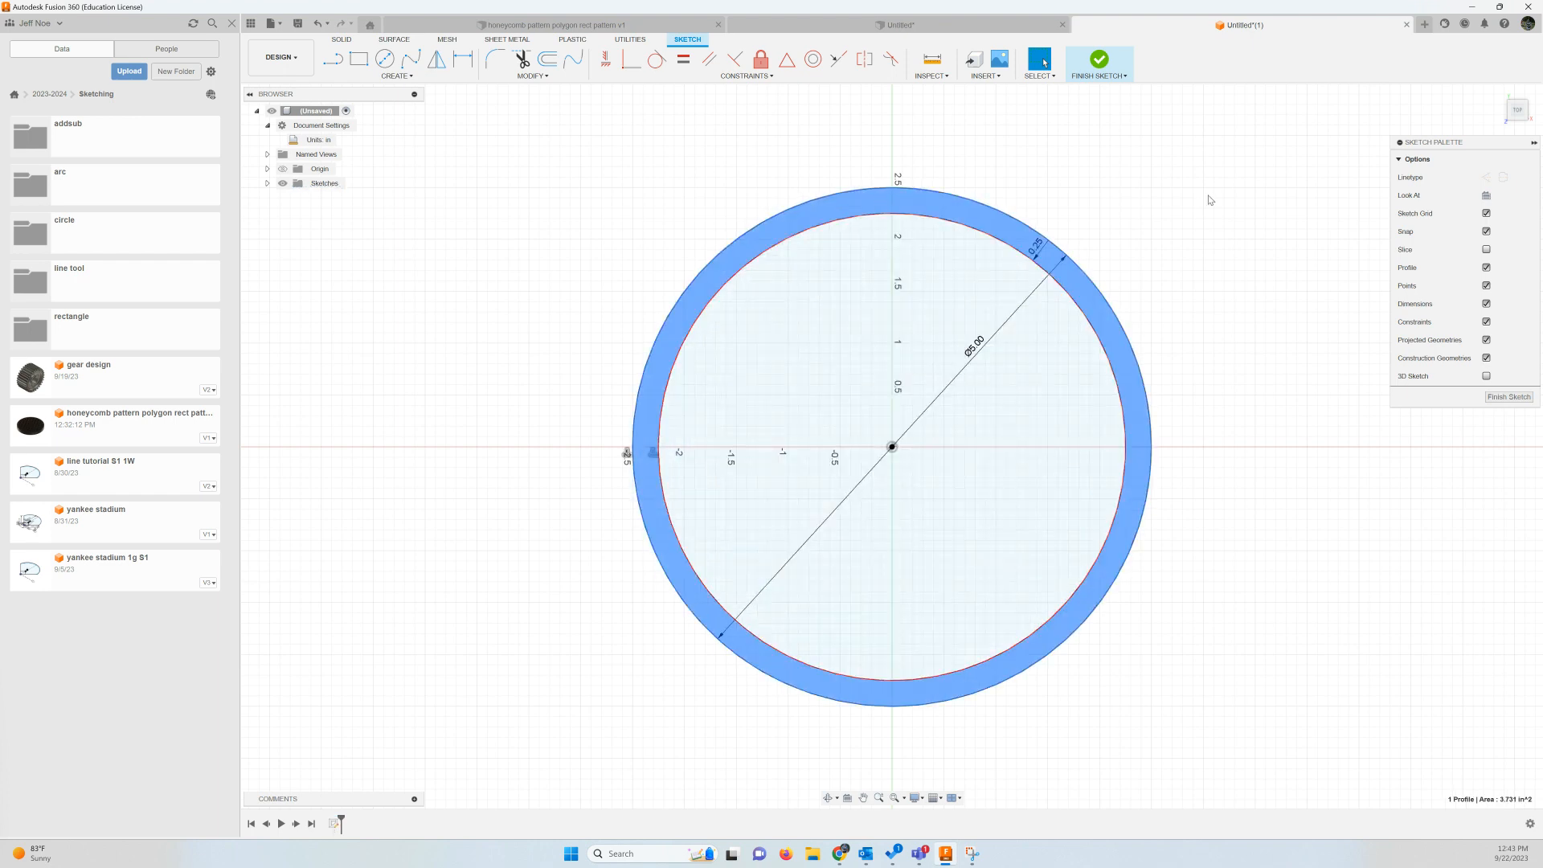
click(889, 325)
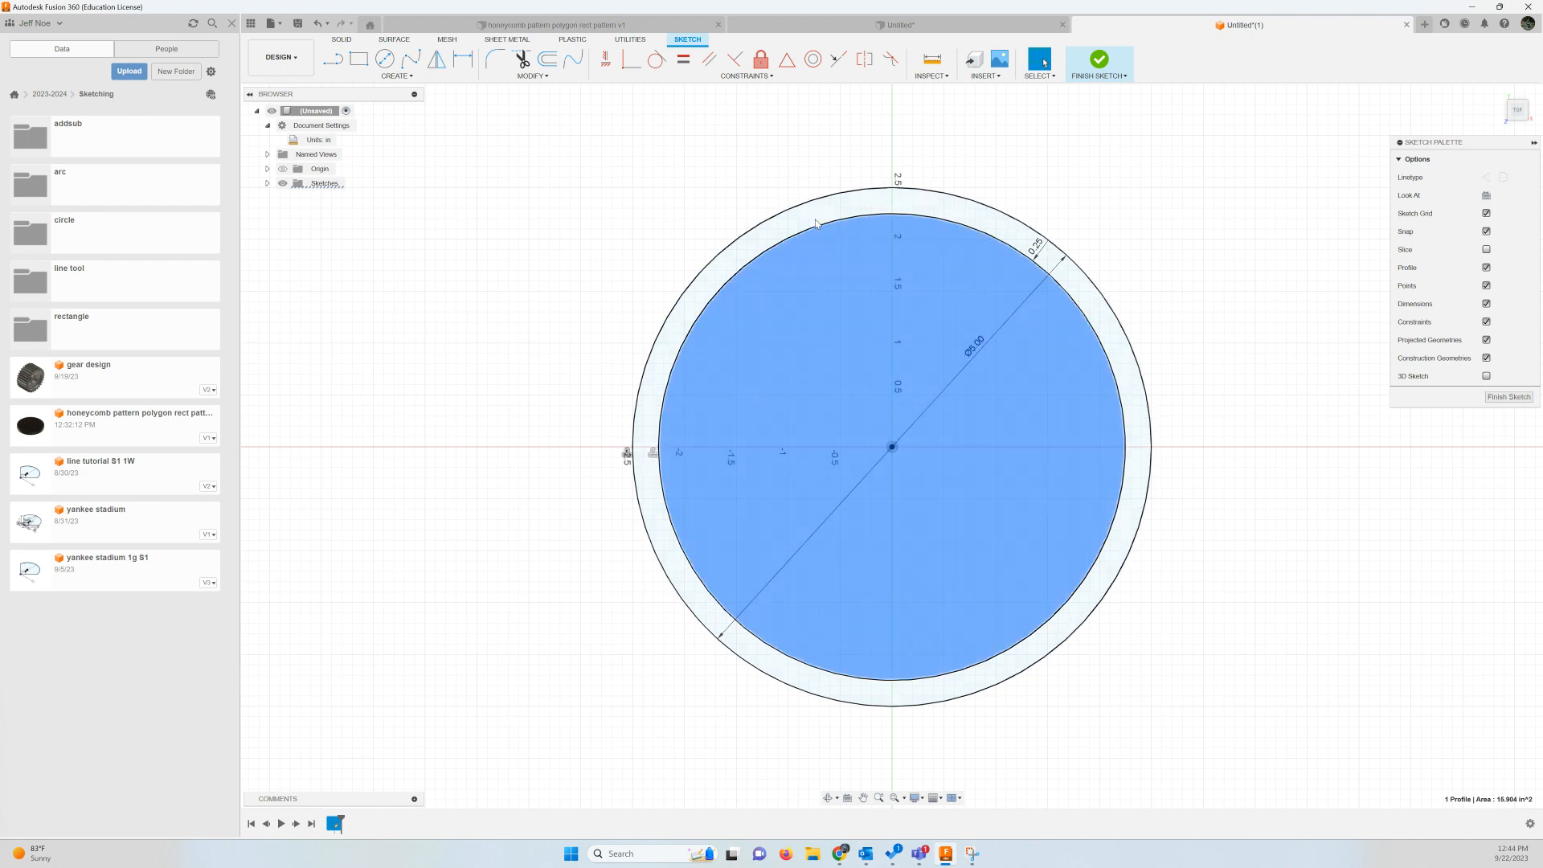
click(690, 301)
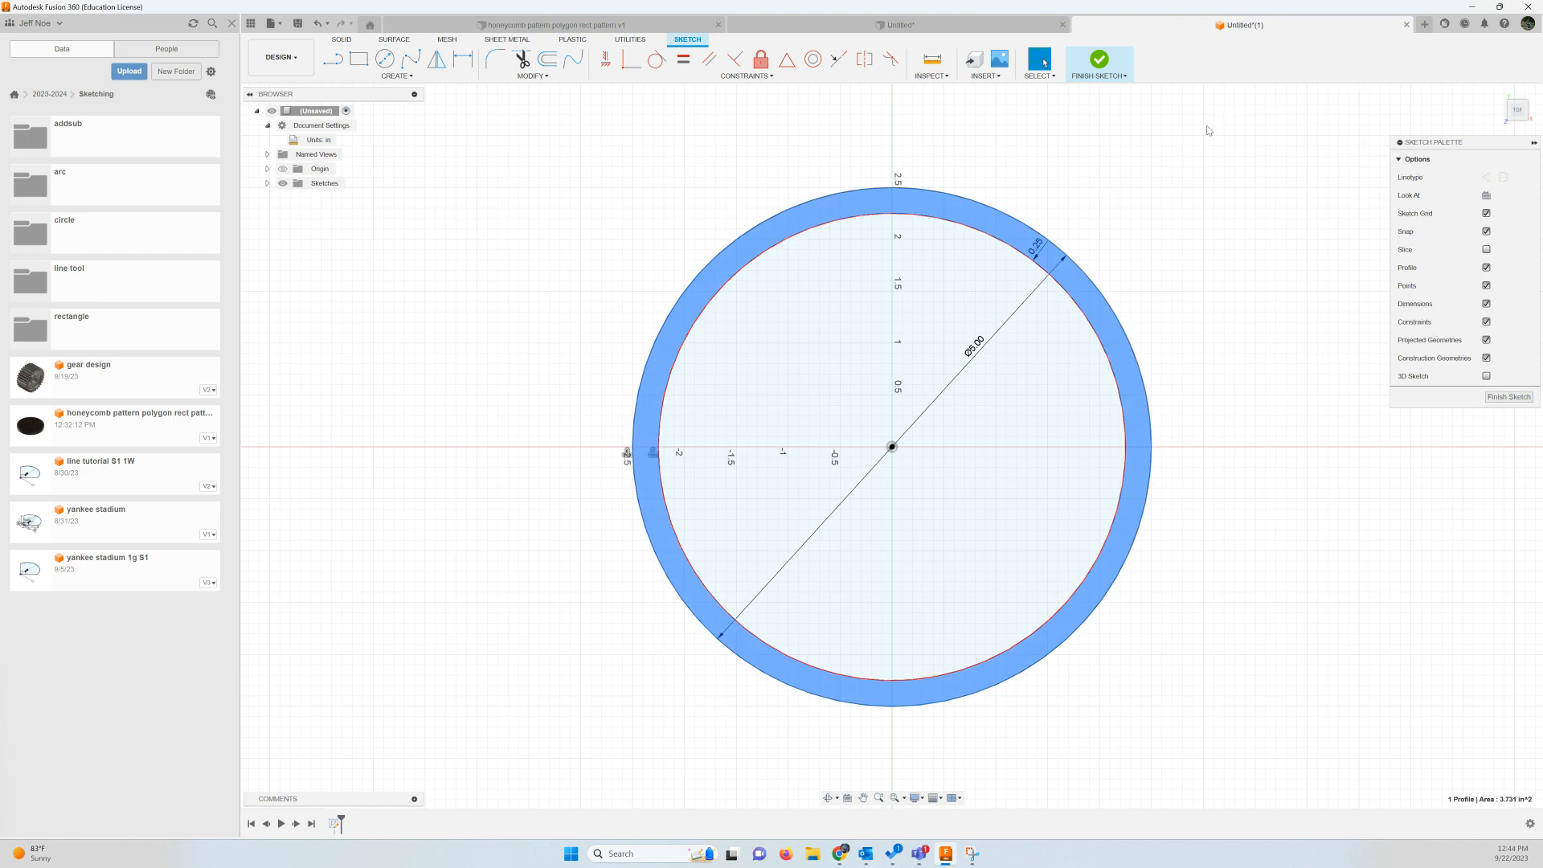
click(1076, 156)
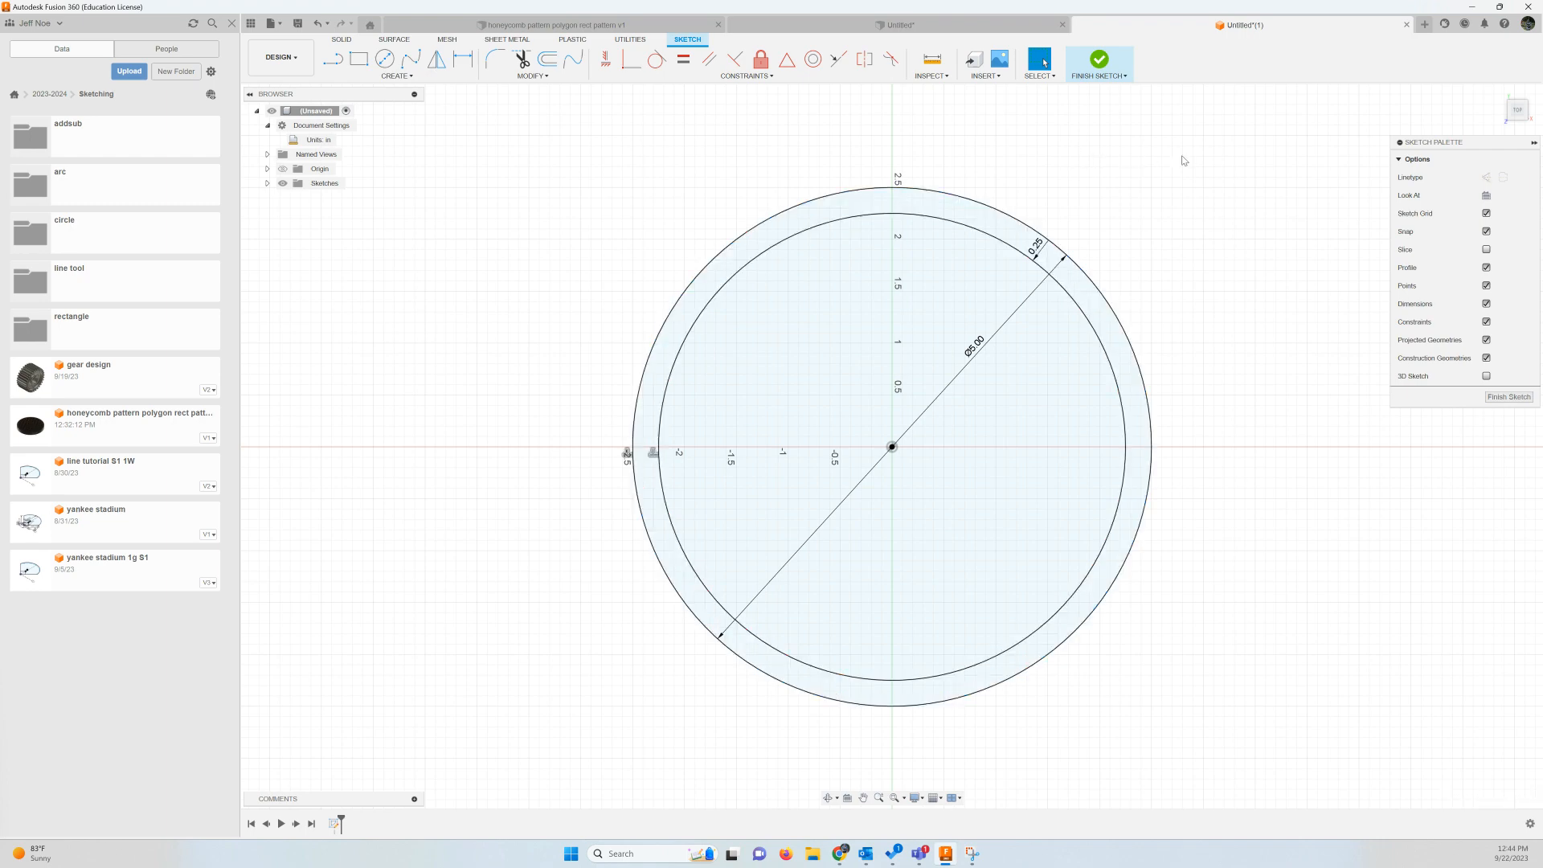
Finish the sketch and extrude only the inner circle profile 0.5 in as a new body
click(1099, 64)
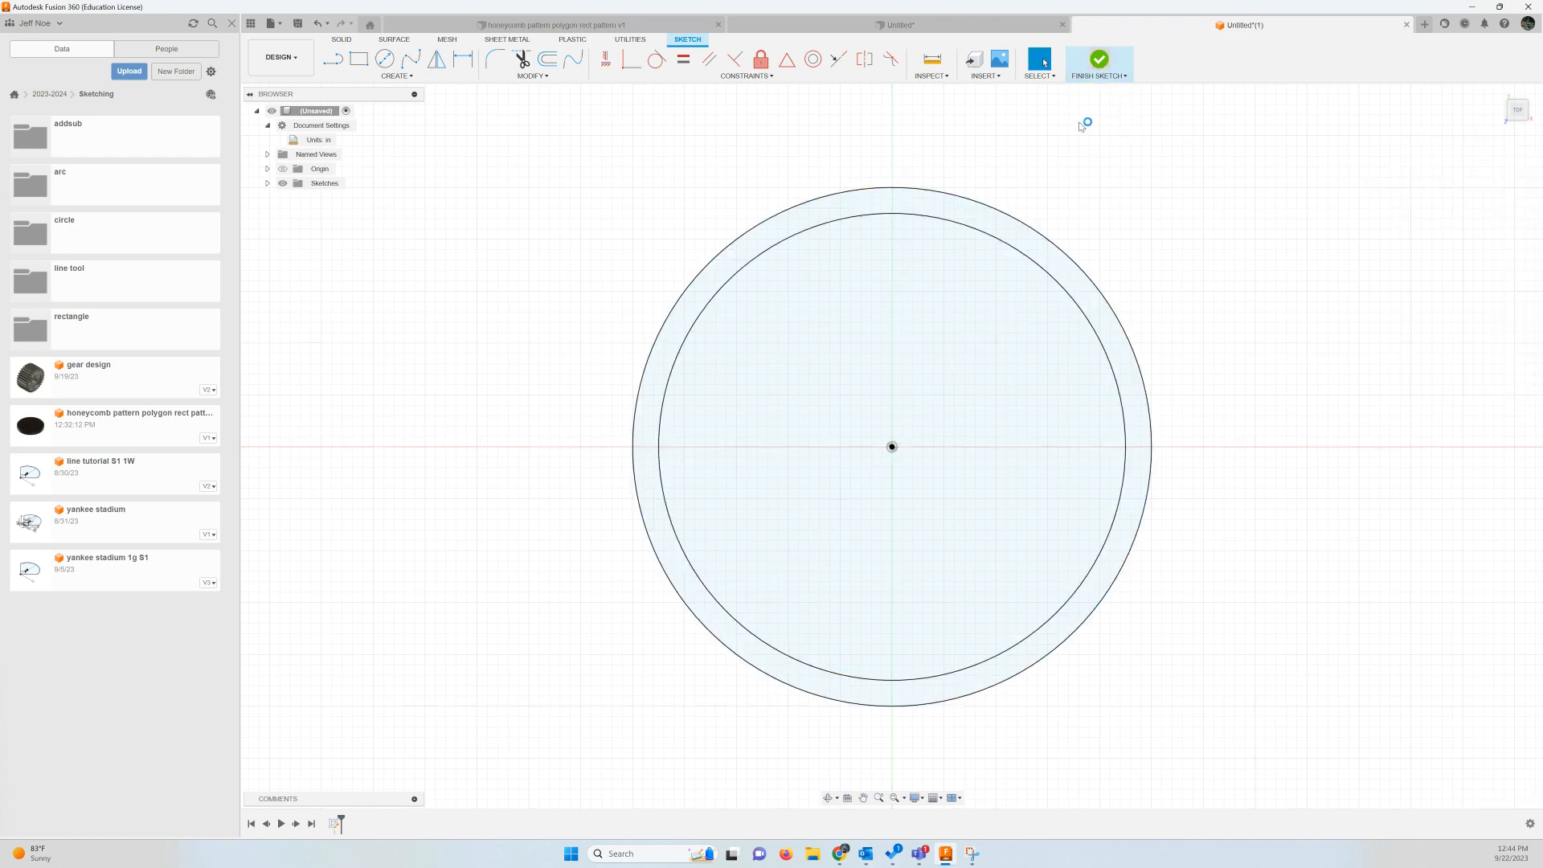
click(1499, 93)
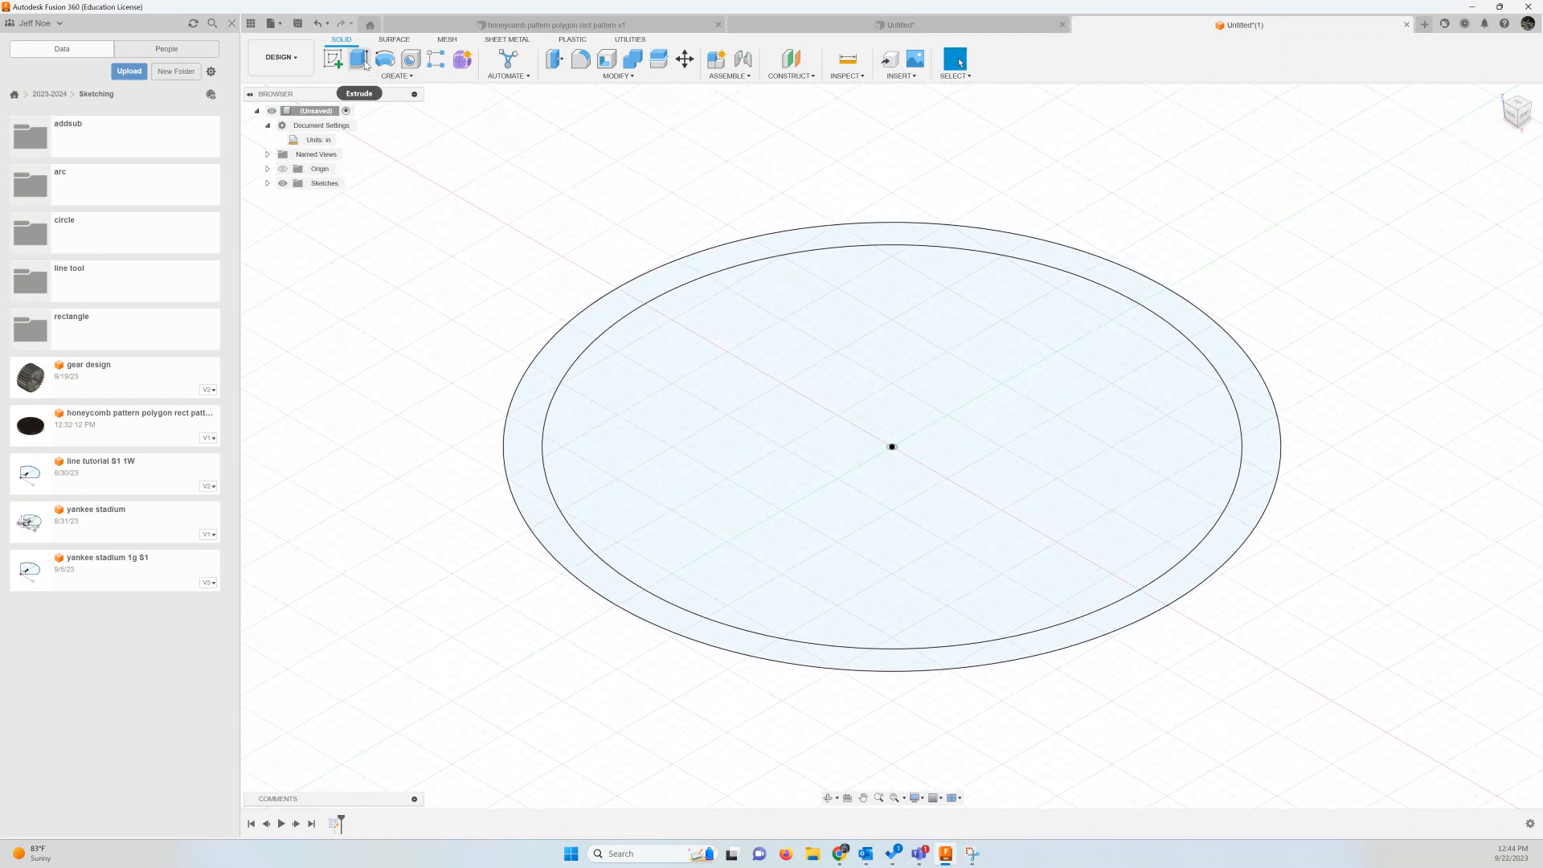
key(e)
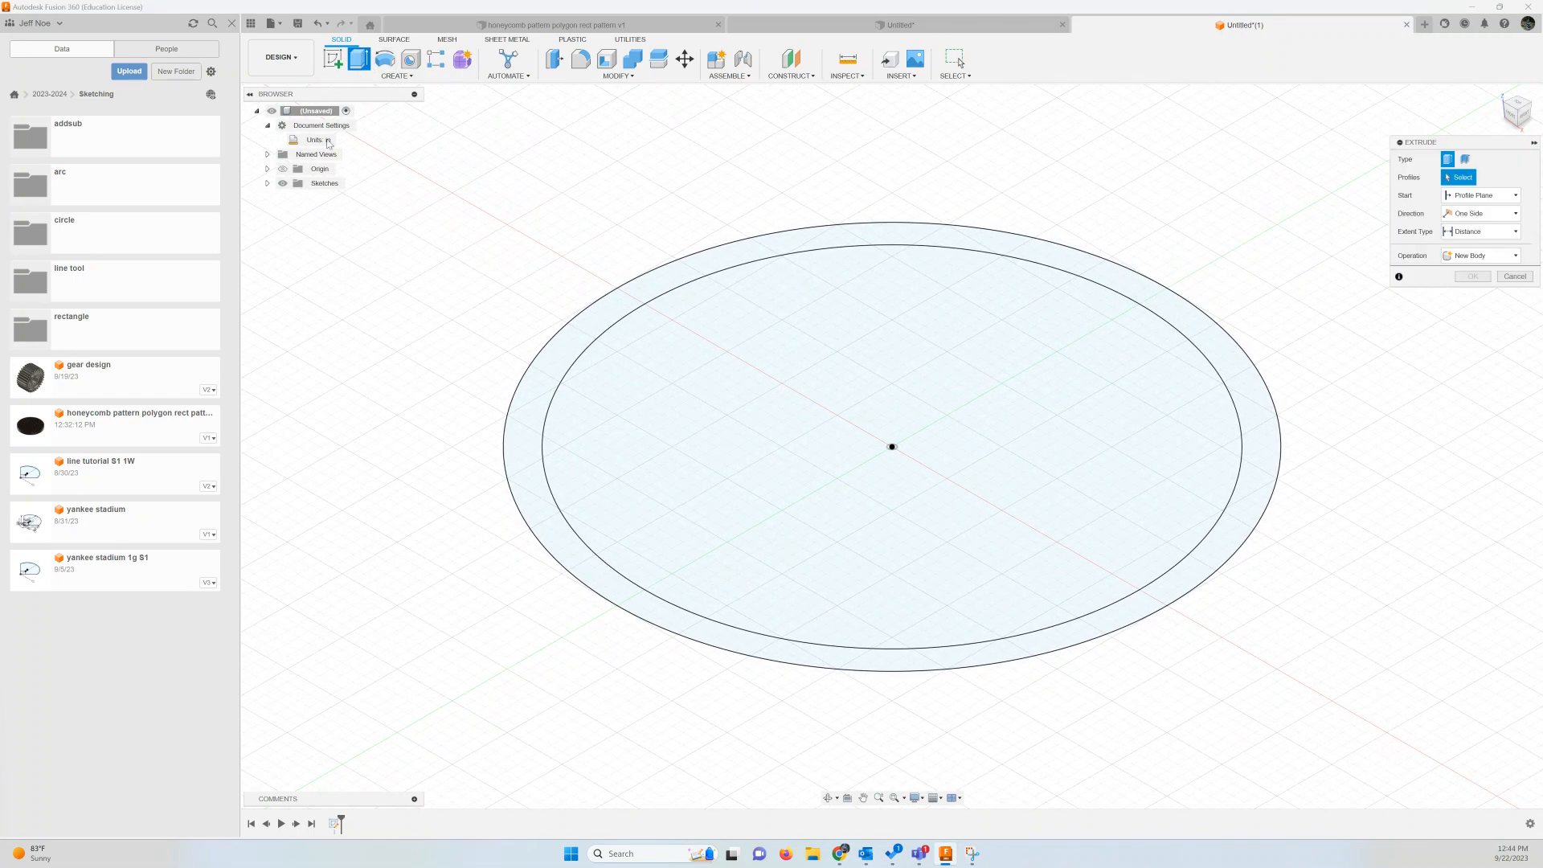
click(946, 369)
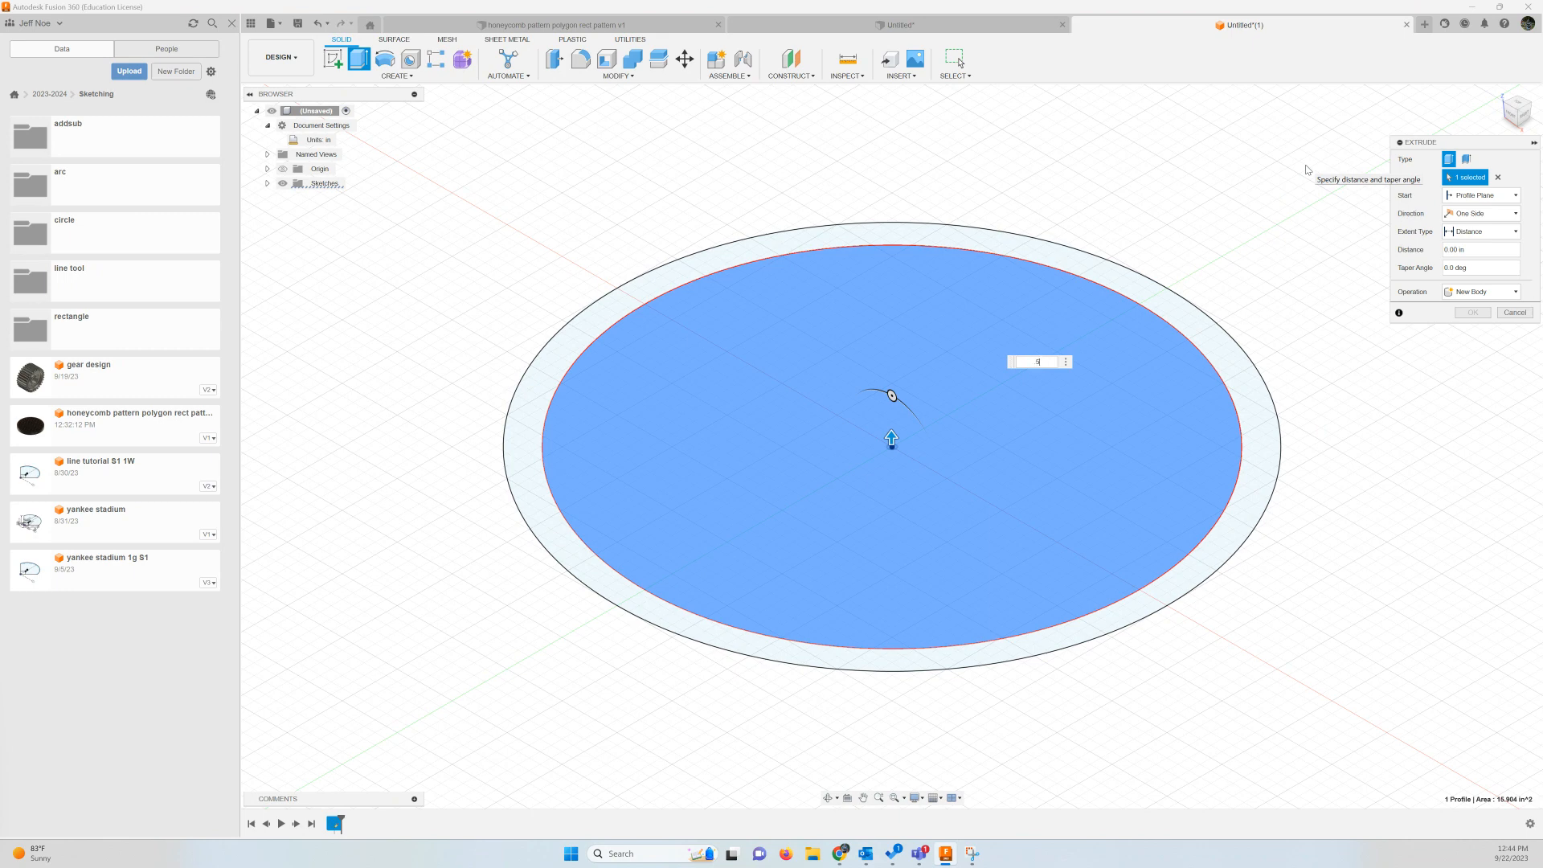
text(.5)
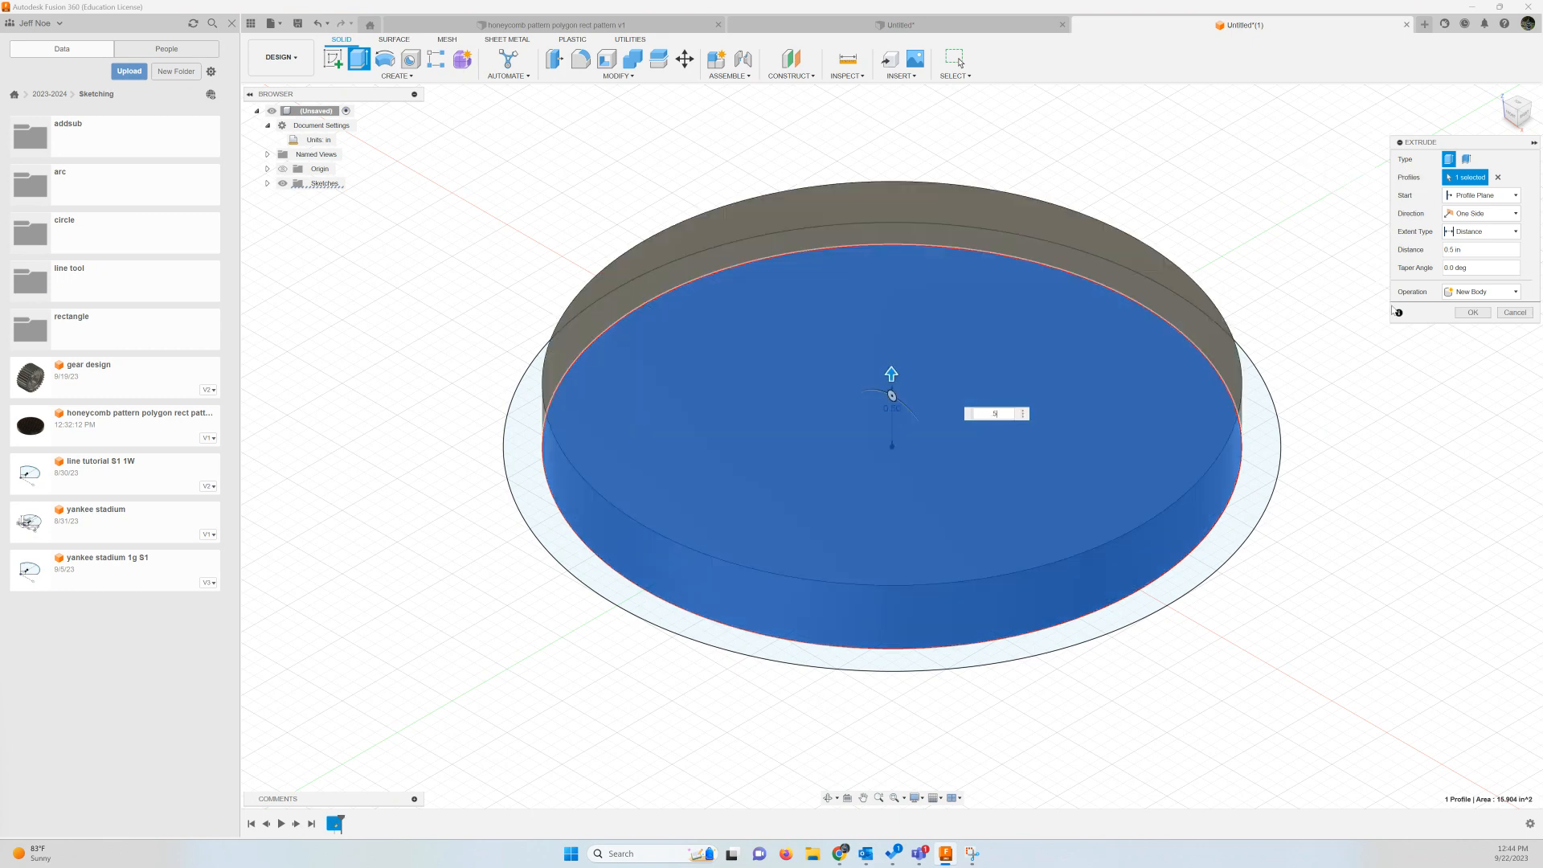
click(1472, 312)
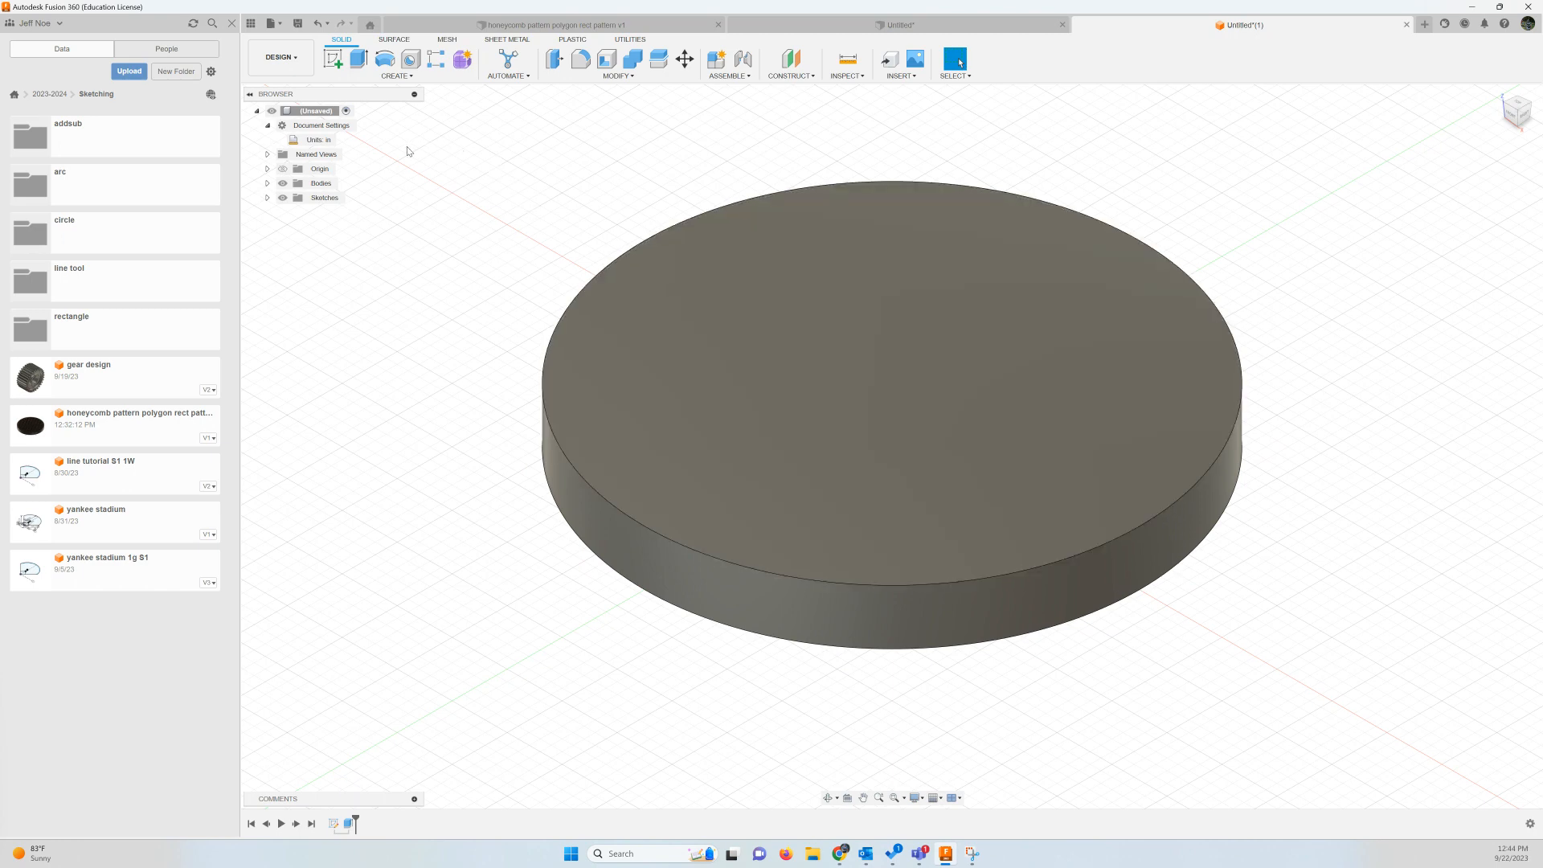
On the disc's top face, sketch a six-sided inscribed polygon centered at the origin with a 0.25 in radius
click(341, 69)
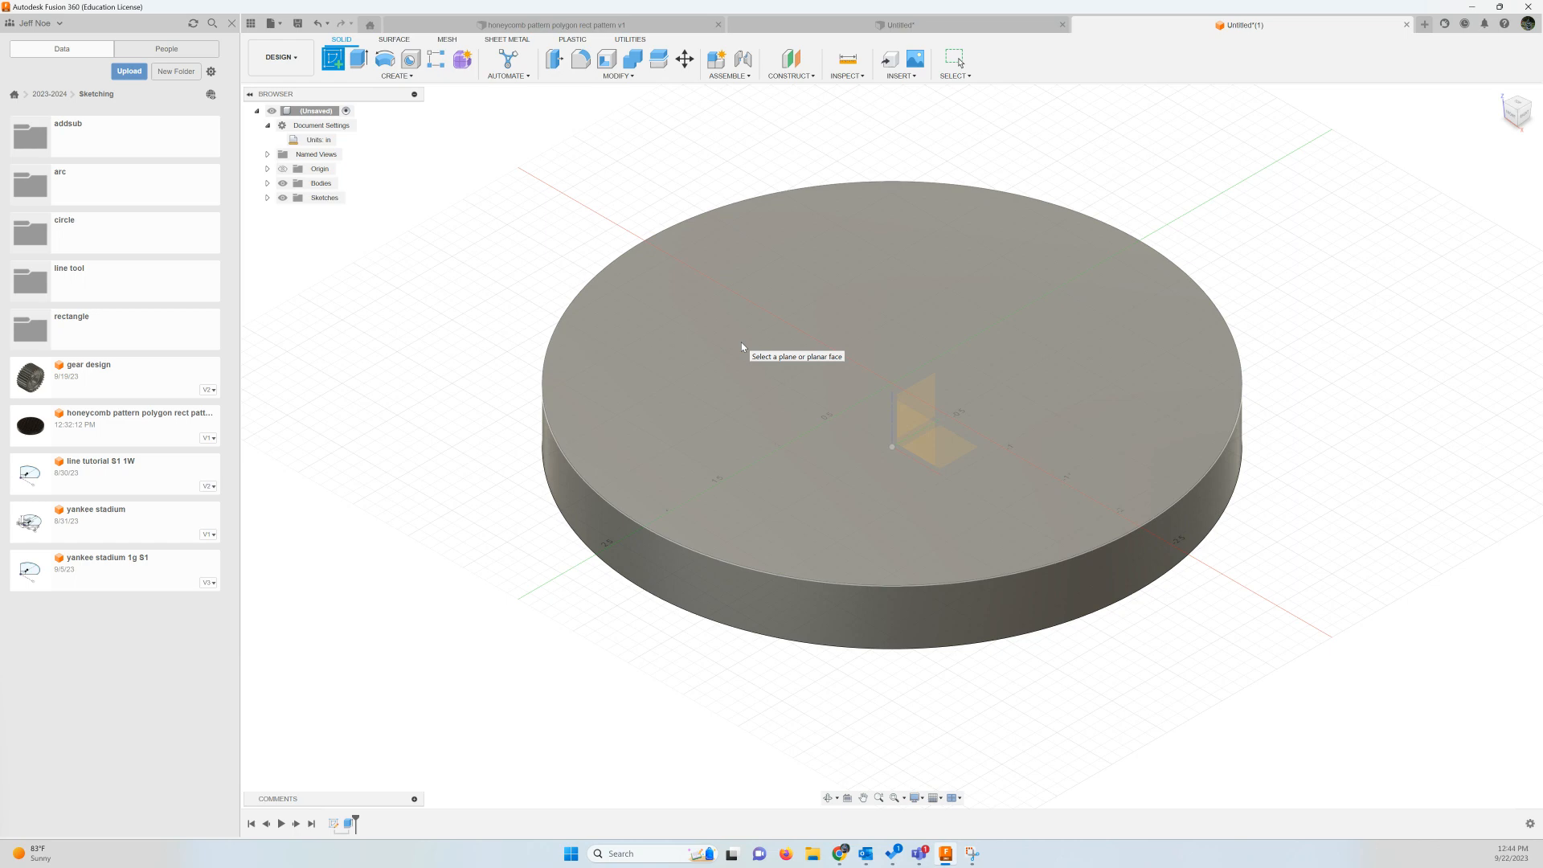
click(804, 333)
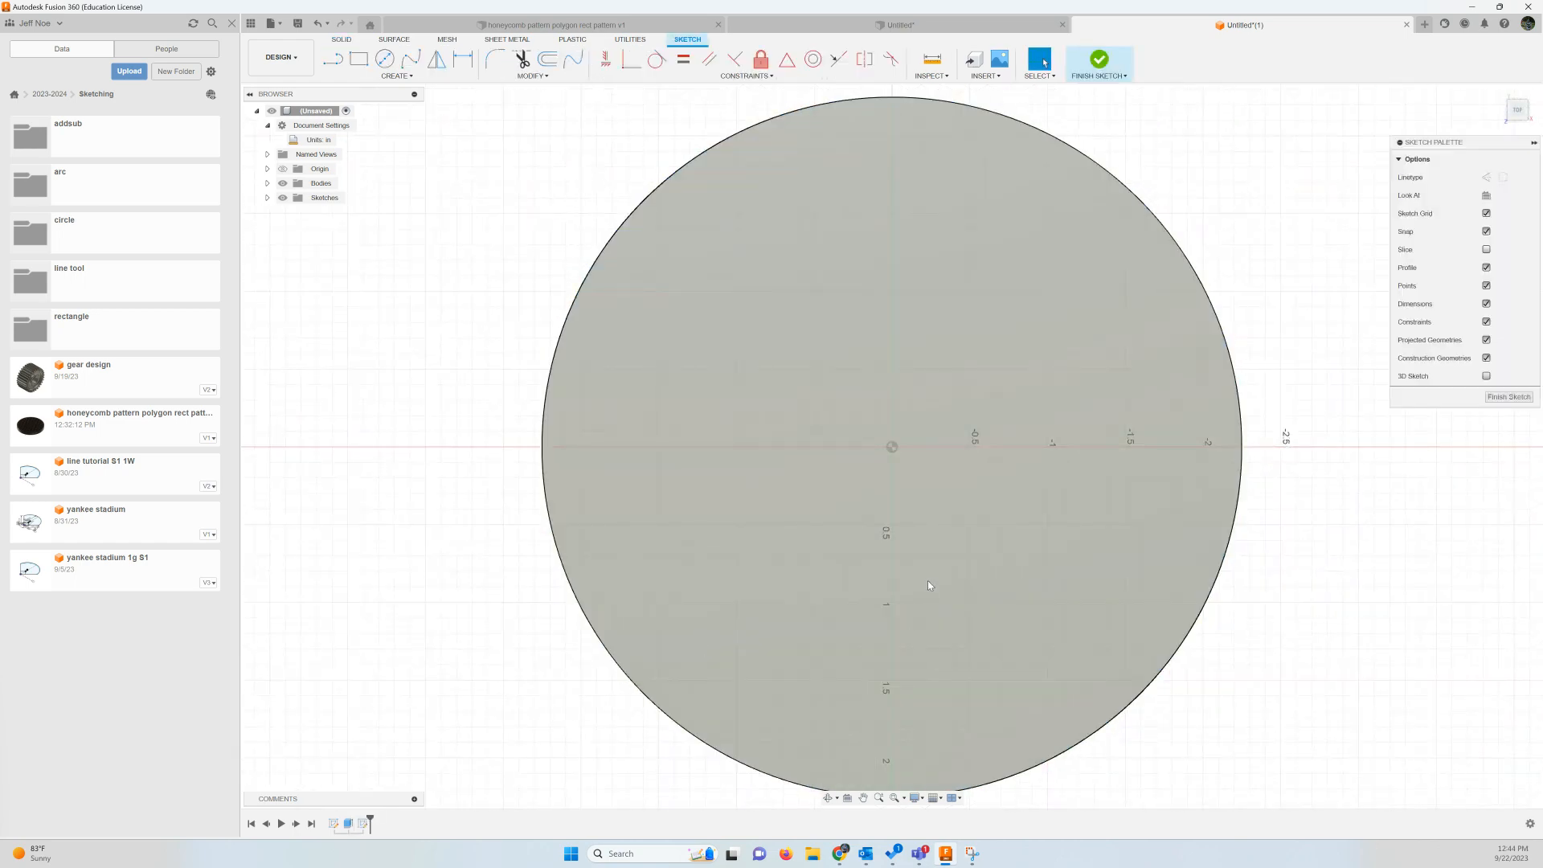
click(393, 83)
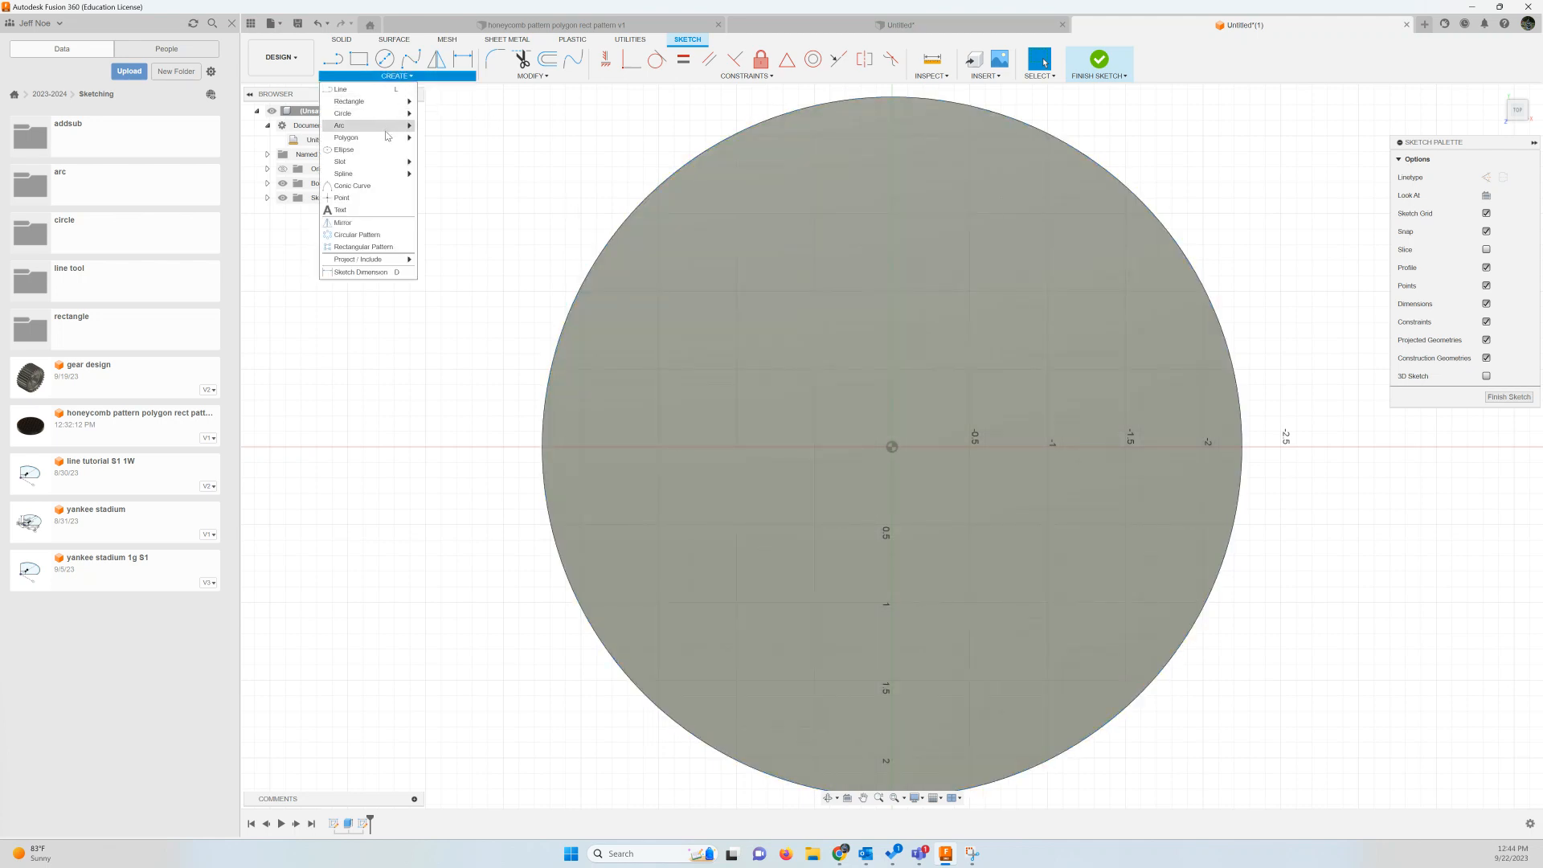
mouse_move(370, 137)
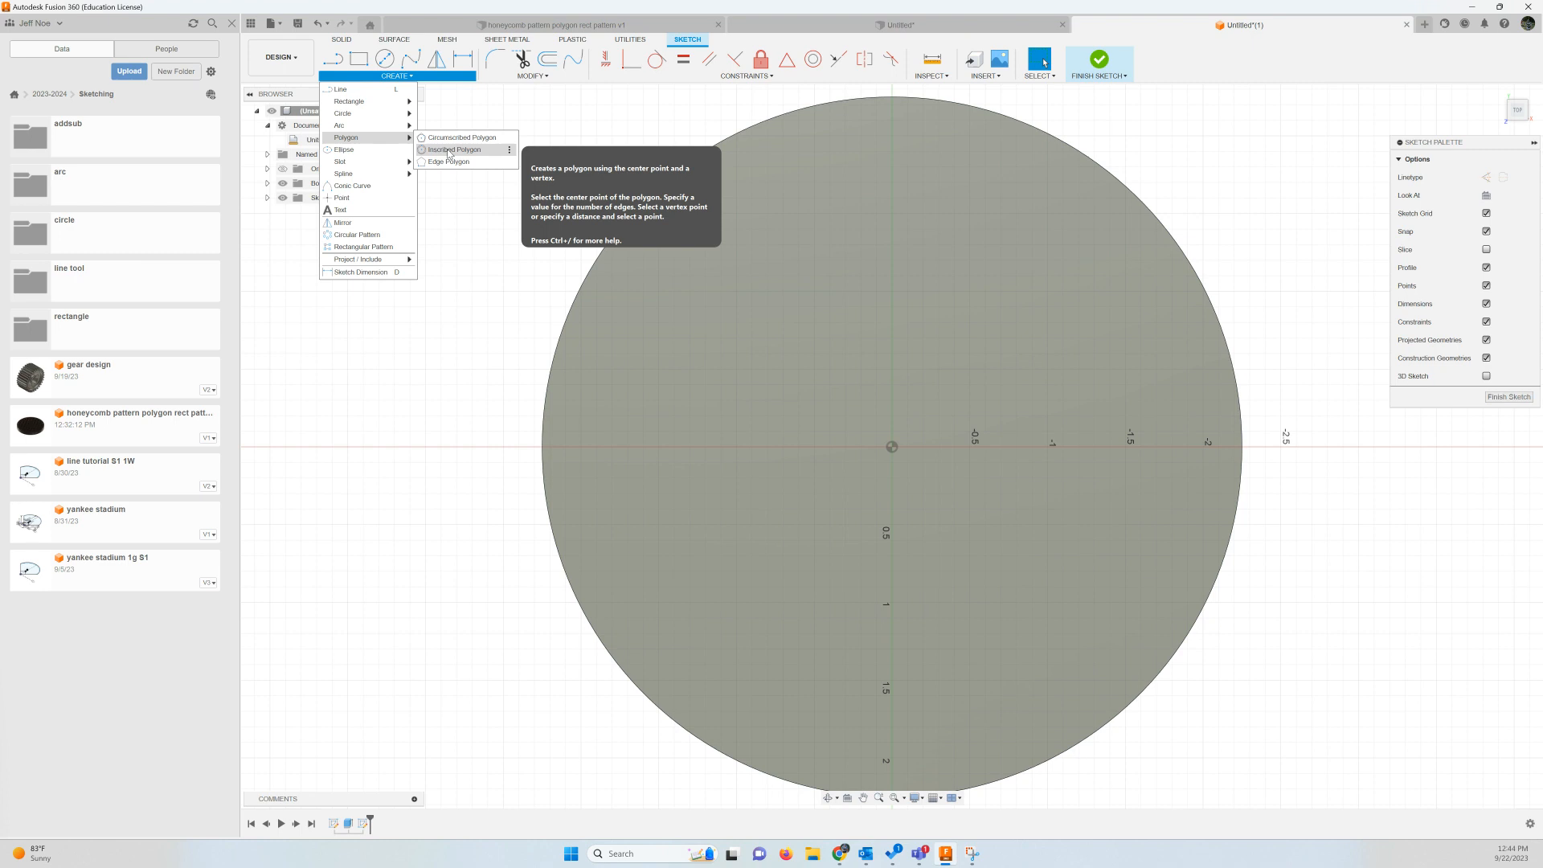
click(449, 150)
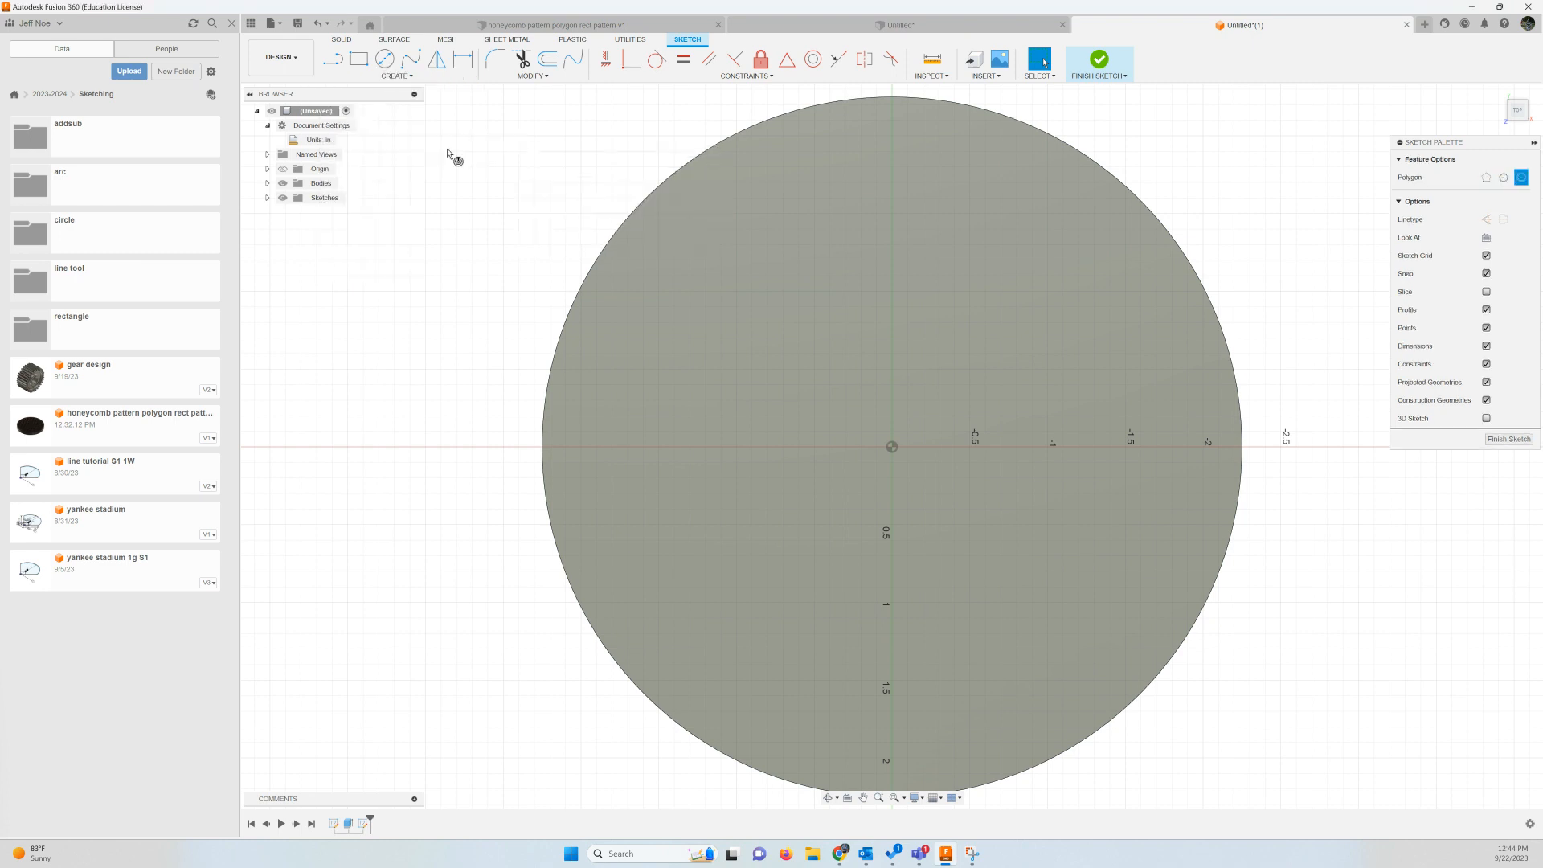
click(890, 445)
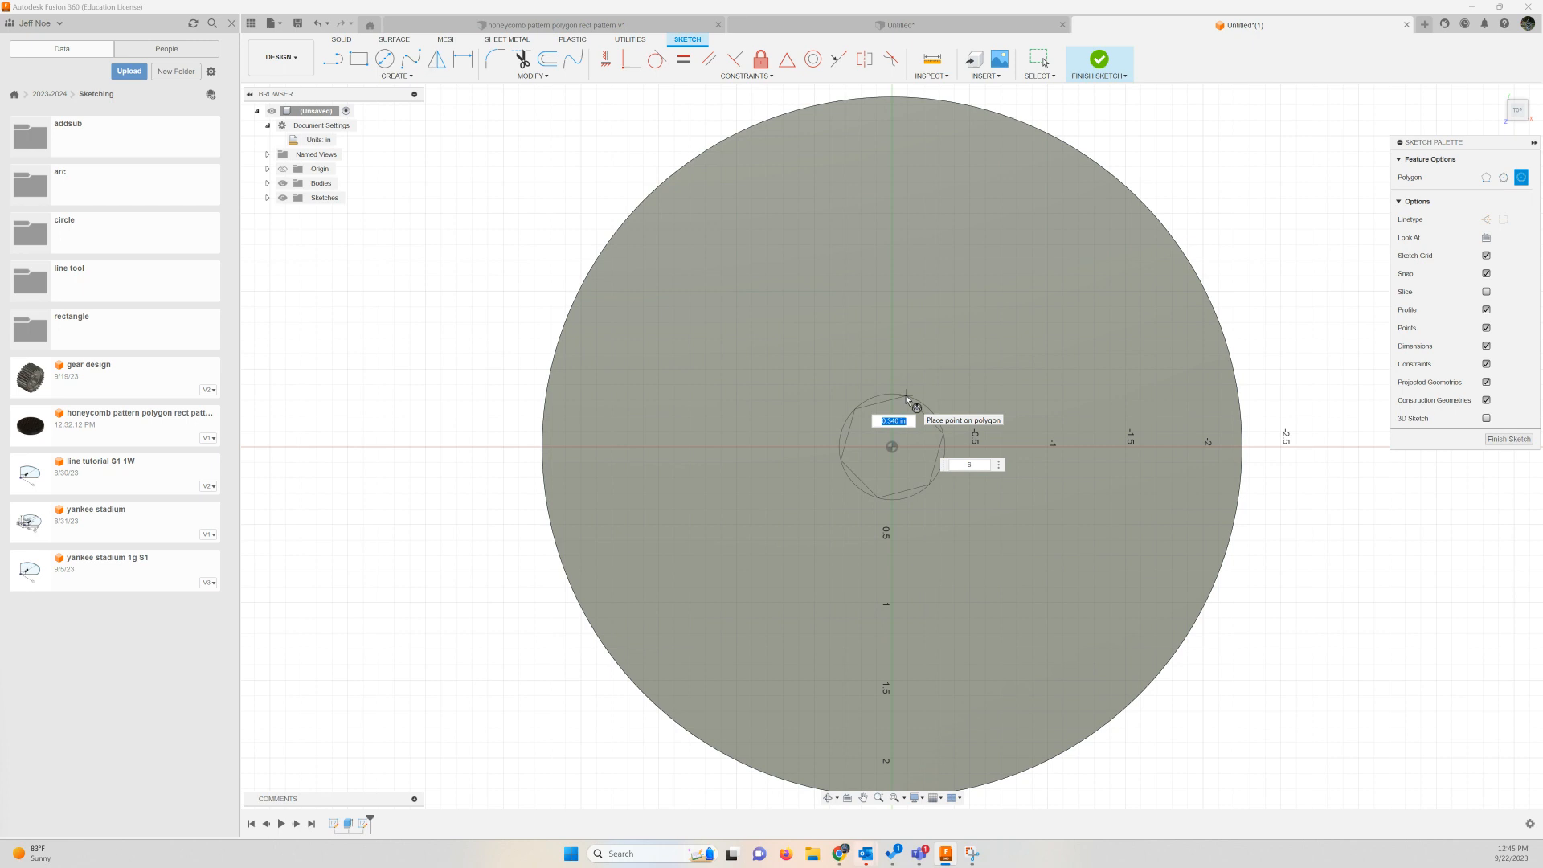
key(BackSpace)
text(.25)
key(Tab)
key(Return)
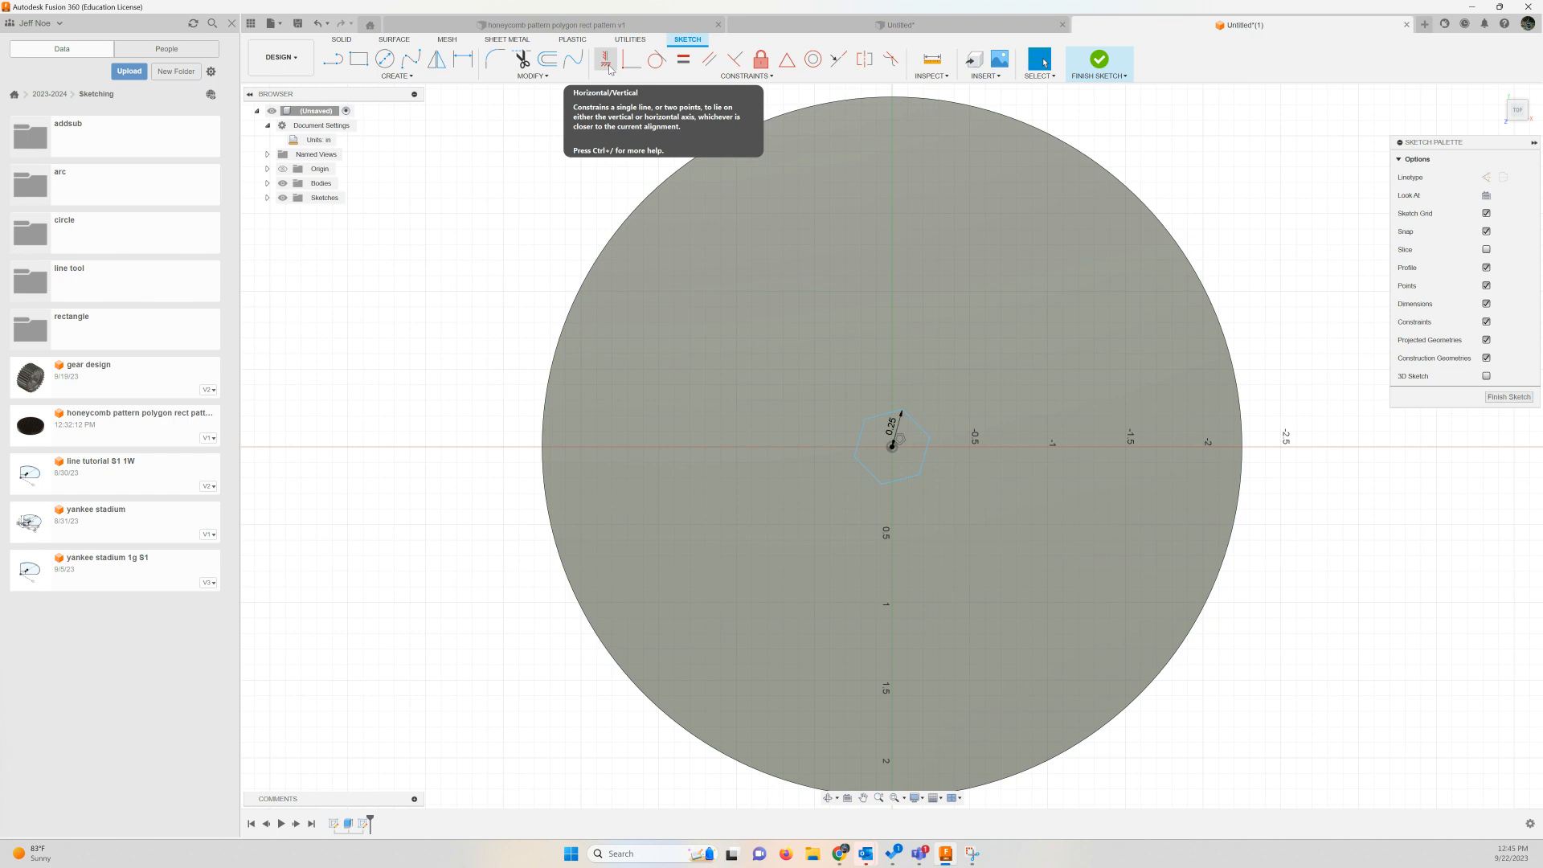
Apply a Horizontal/Vertical constraint between the hexagon's upper vertex and its center point to align them vertically
click(606, 63)
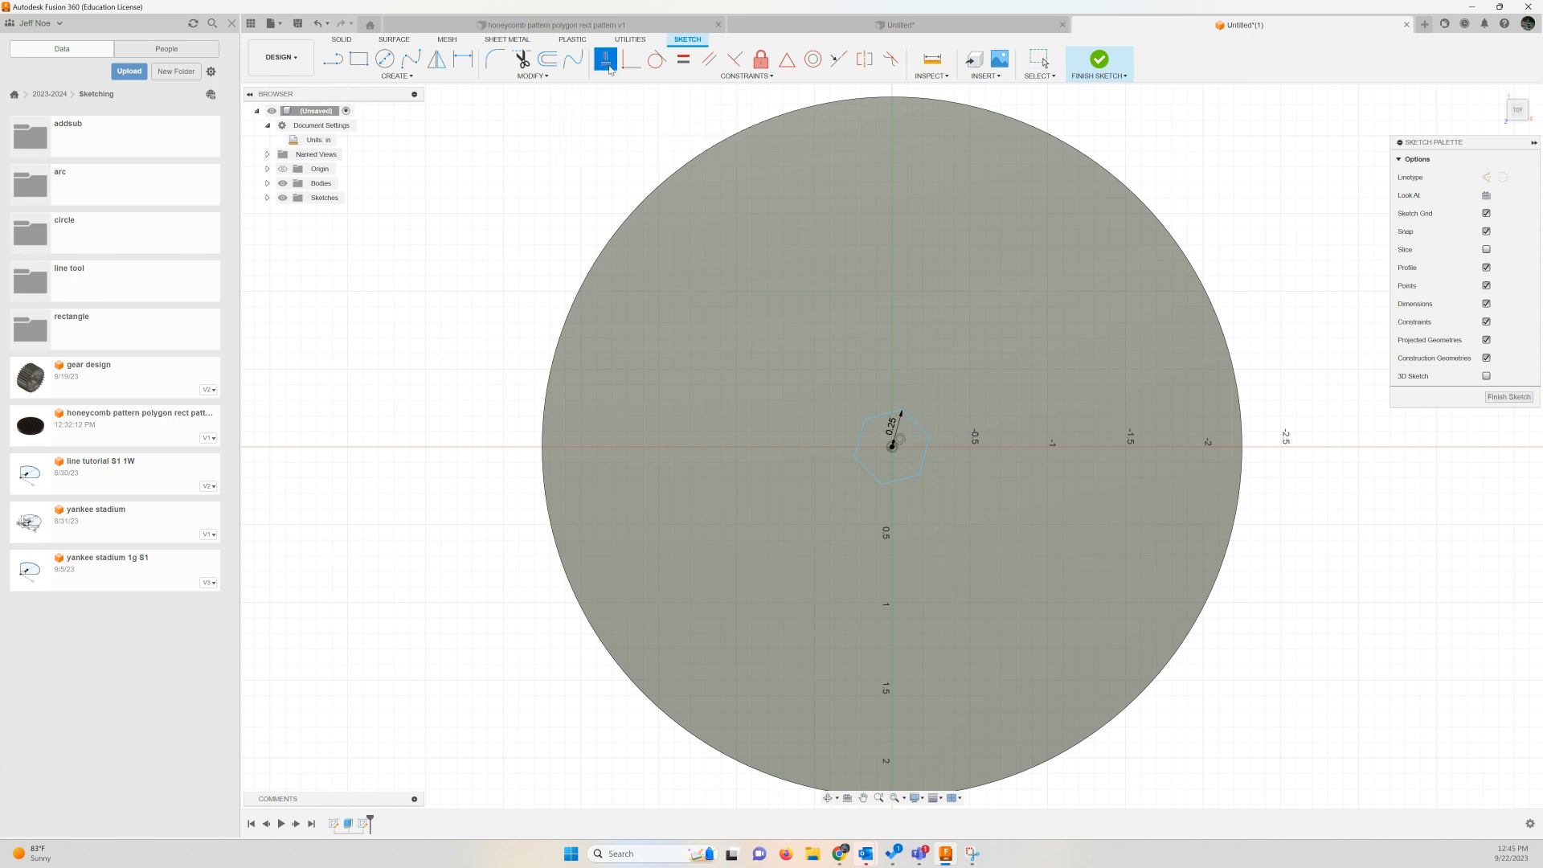
click(901, 410)
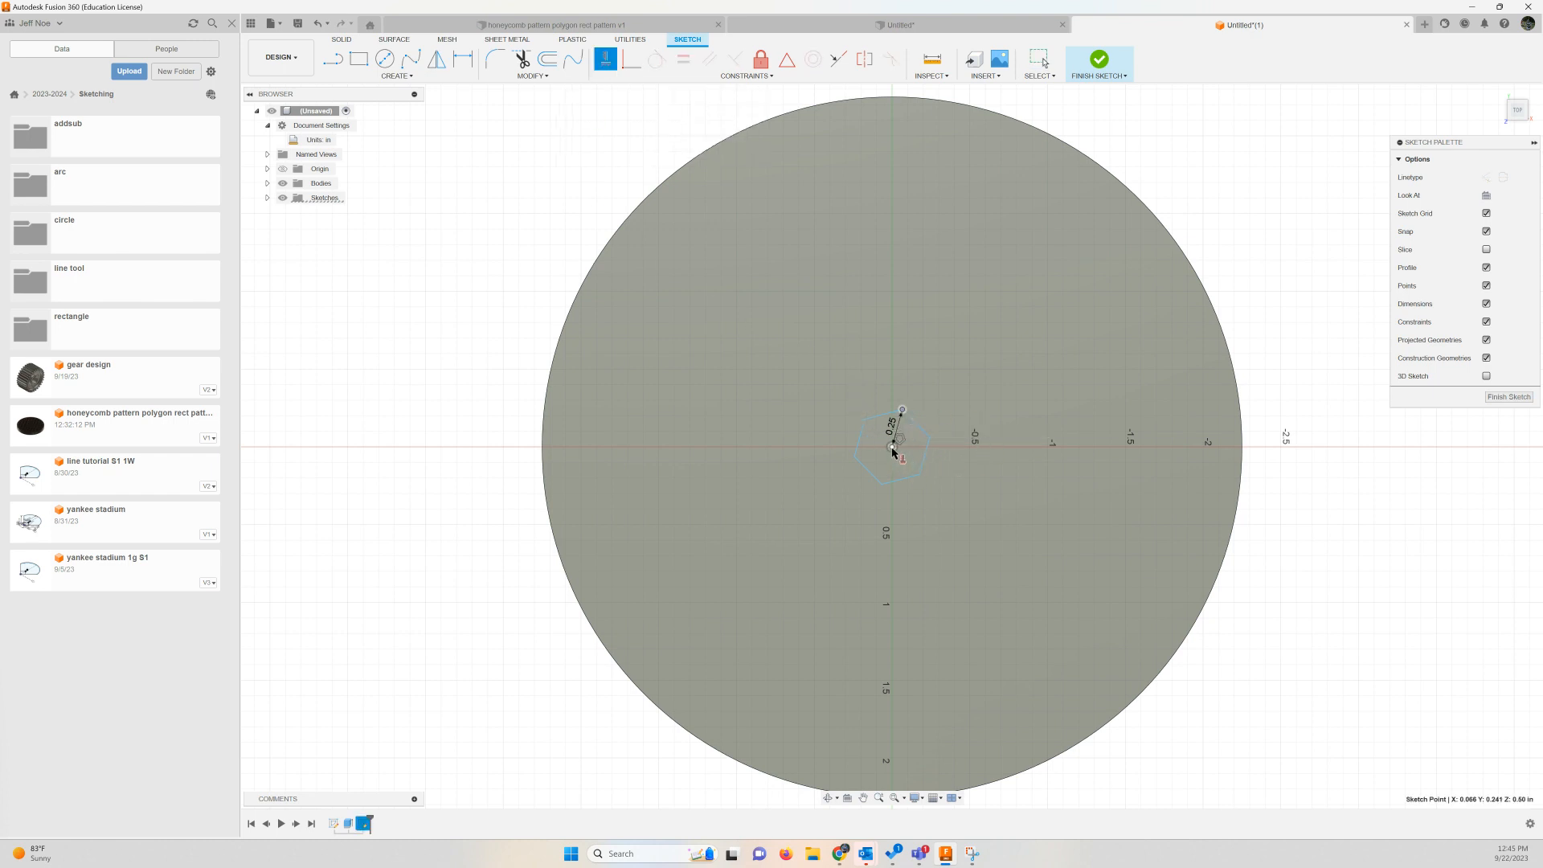
click(892, 447)
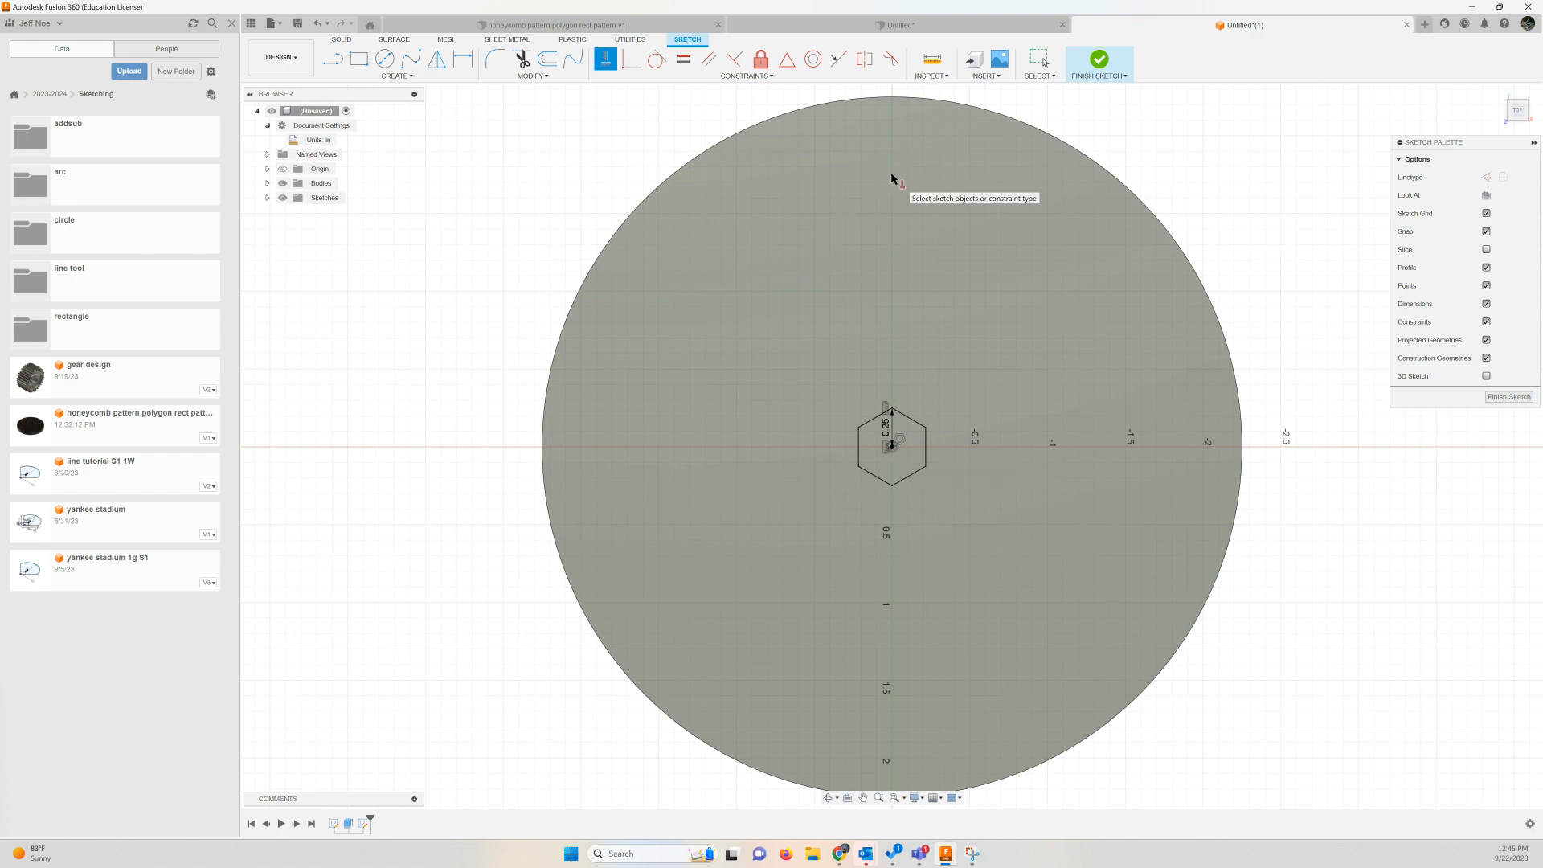
Draw two lines inside the hexagon, joining the midpoints of its two upper sides to the center point
key(Escape)
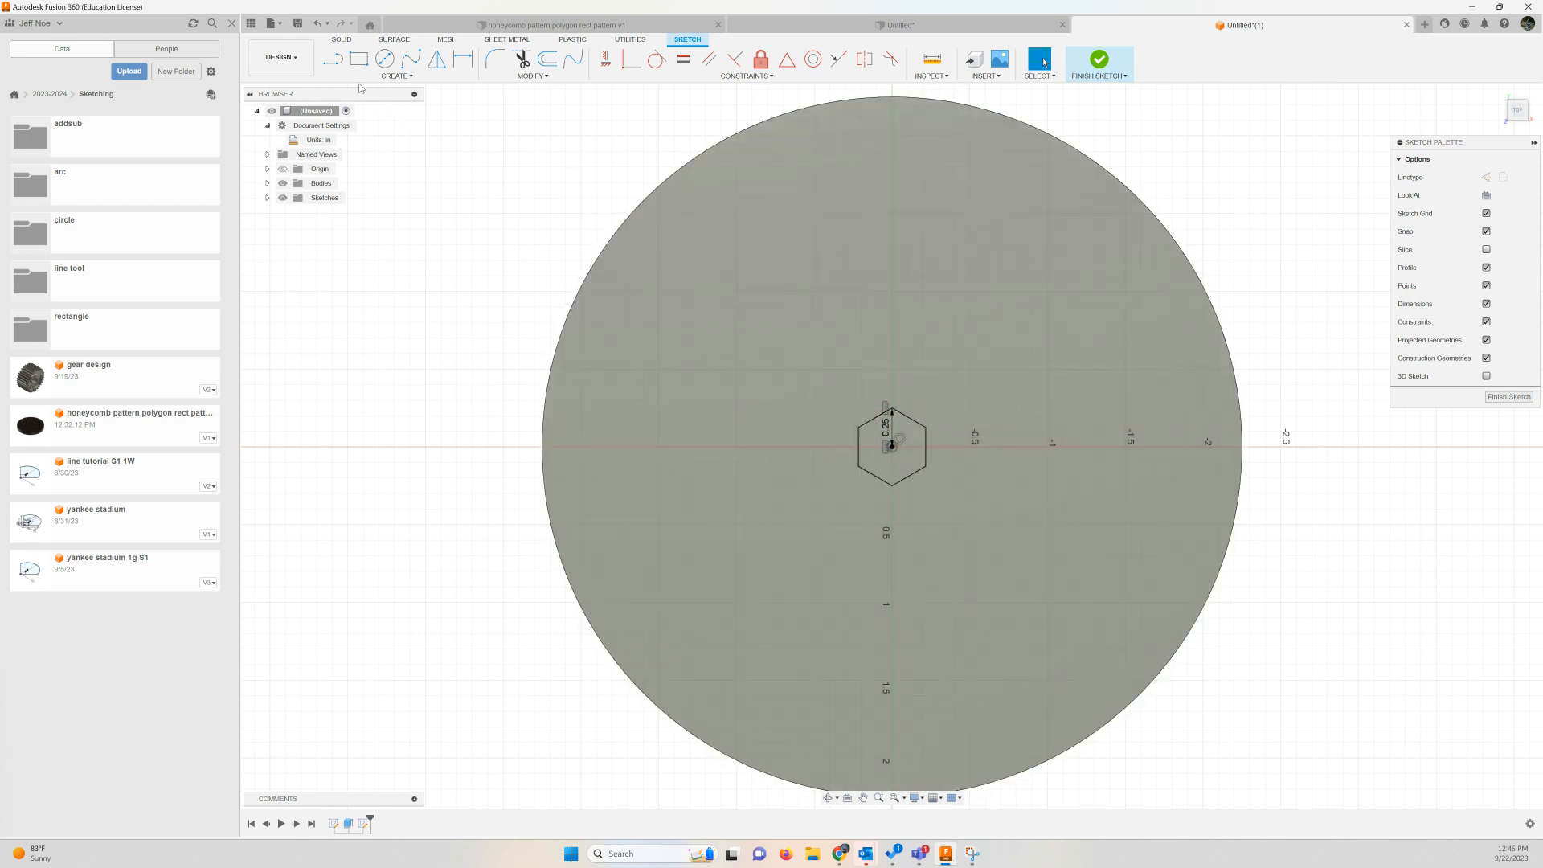
click(333, 59)
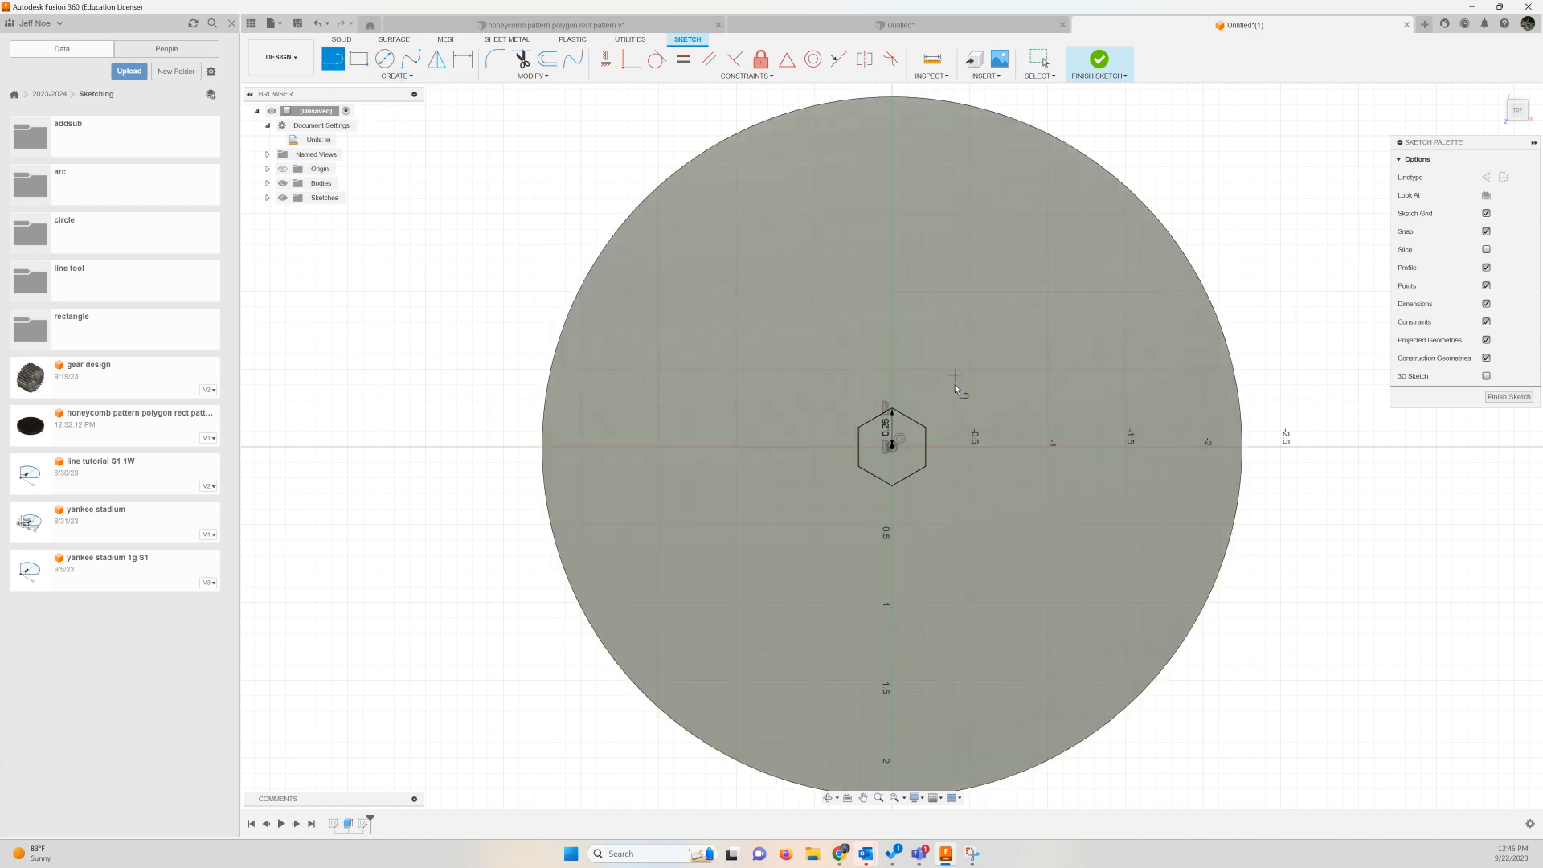
click(911, 418)
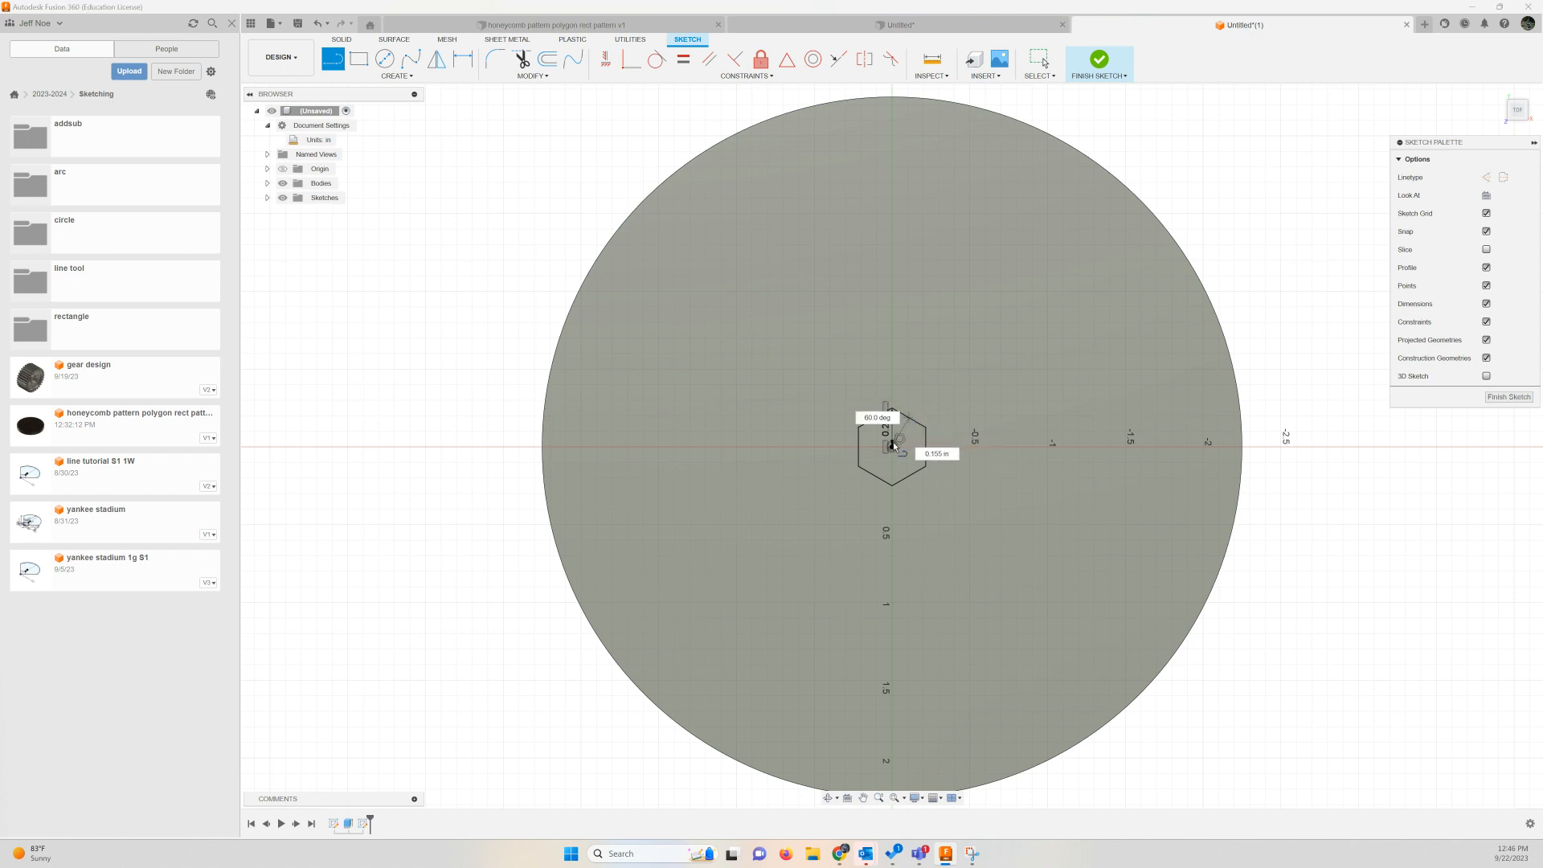
click(892, 447)
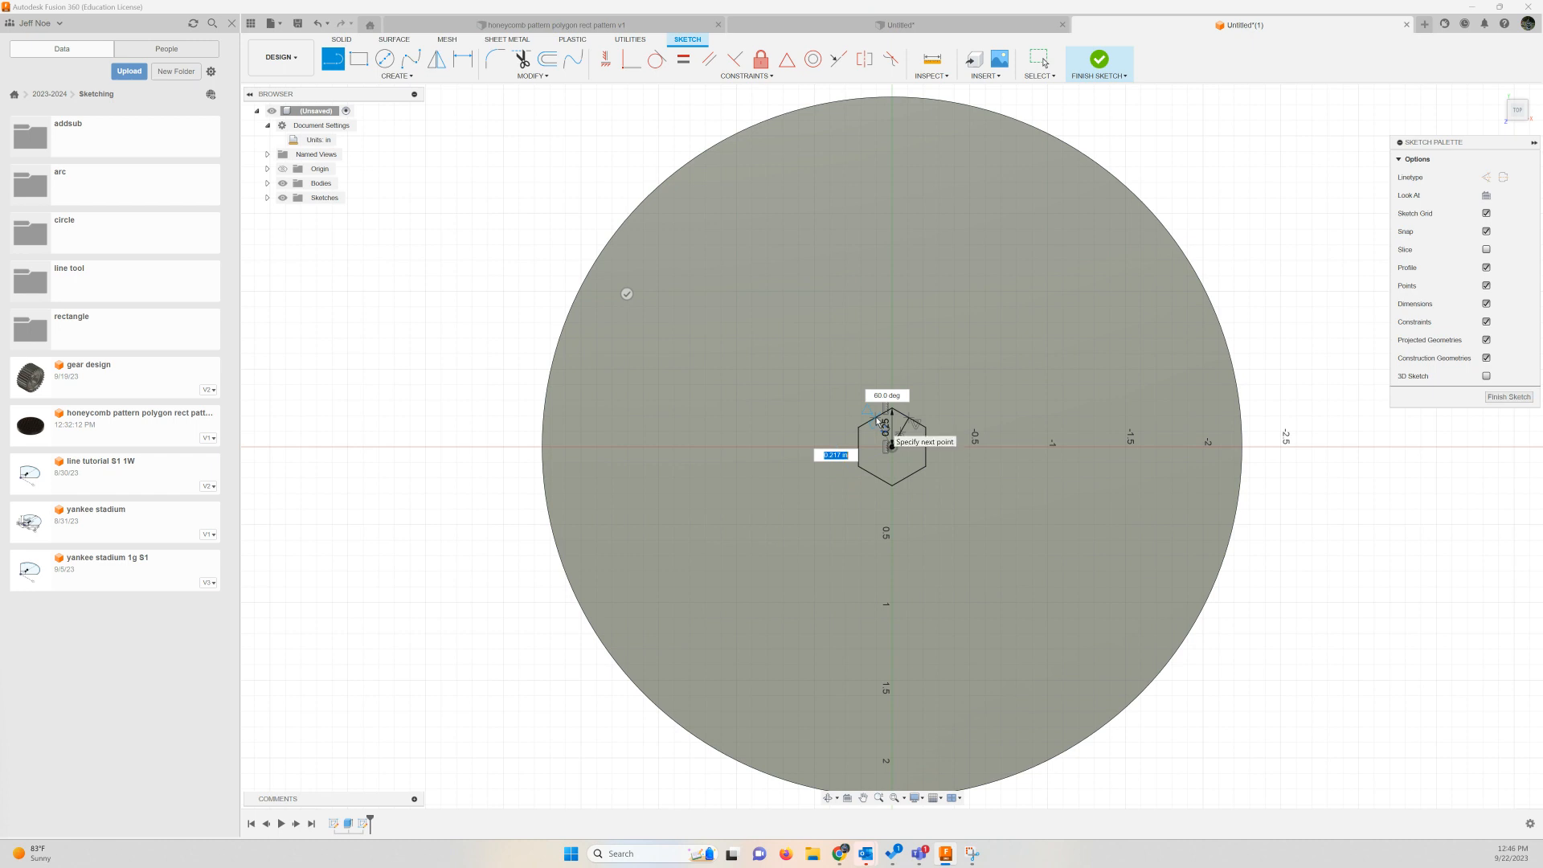
click(889, 410)
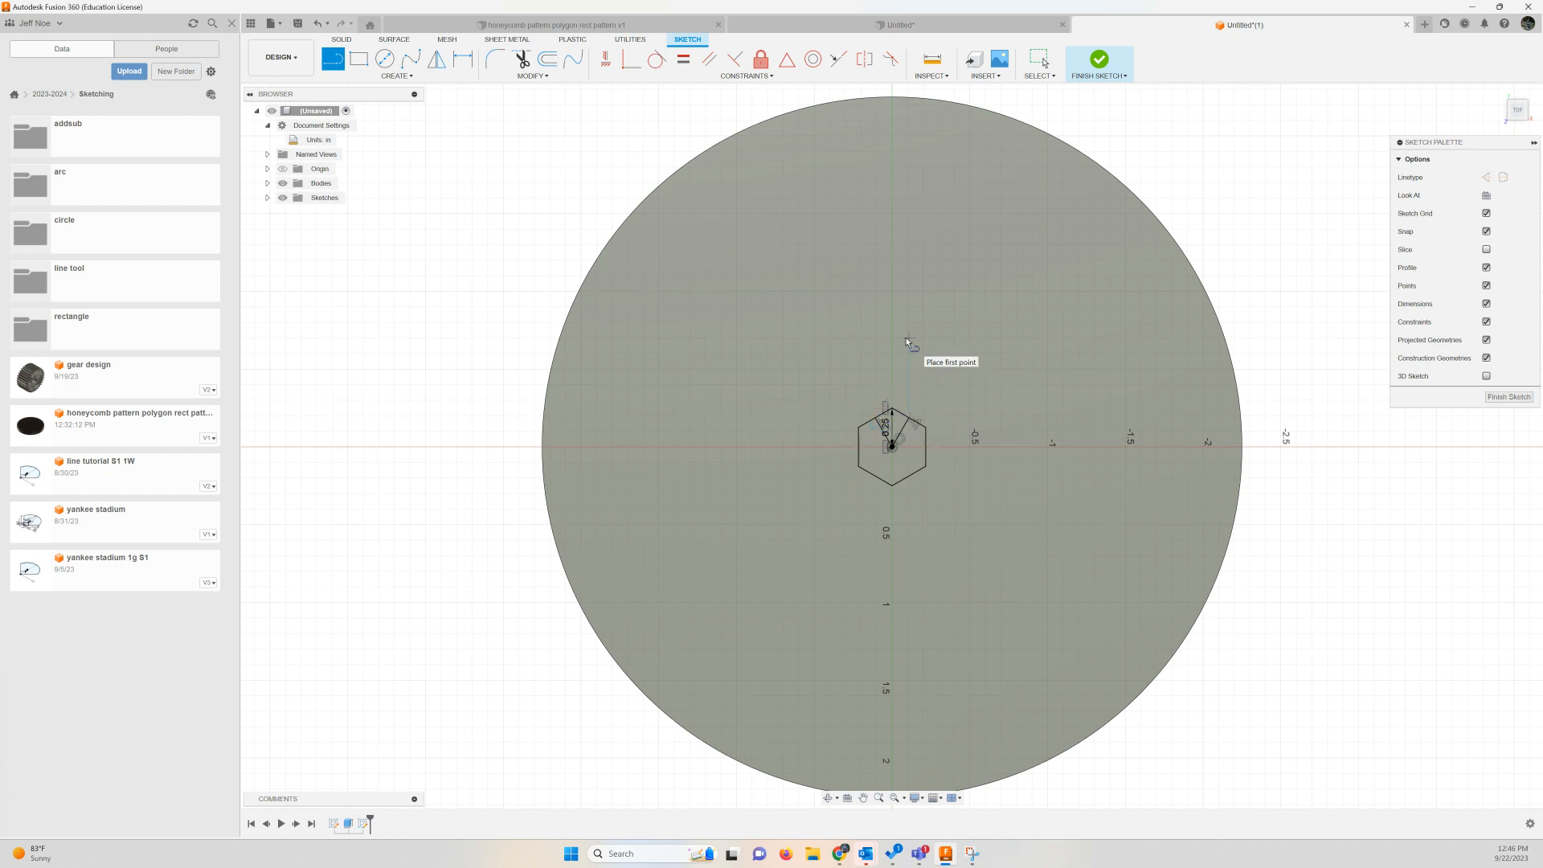
key(Escape)
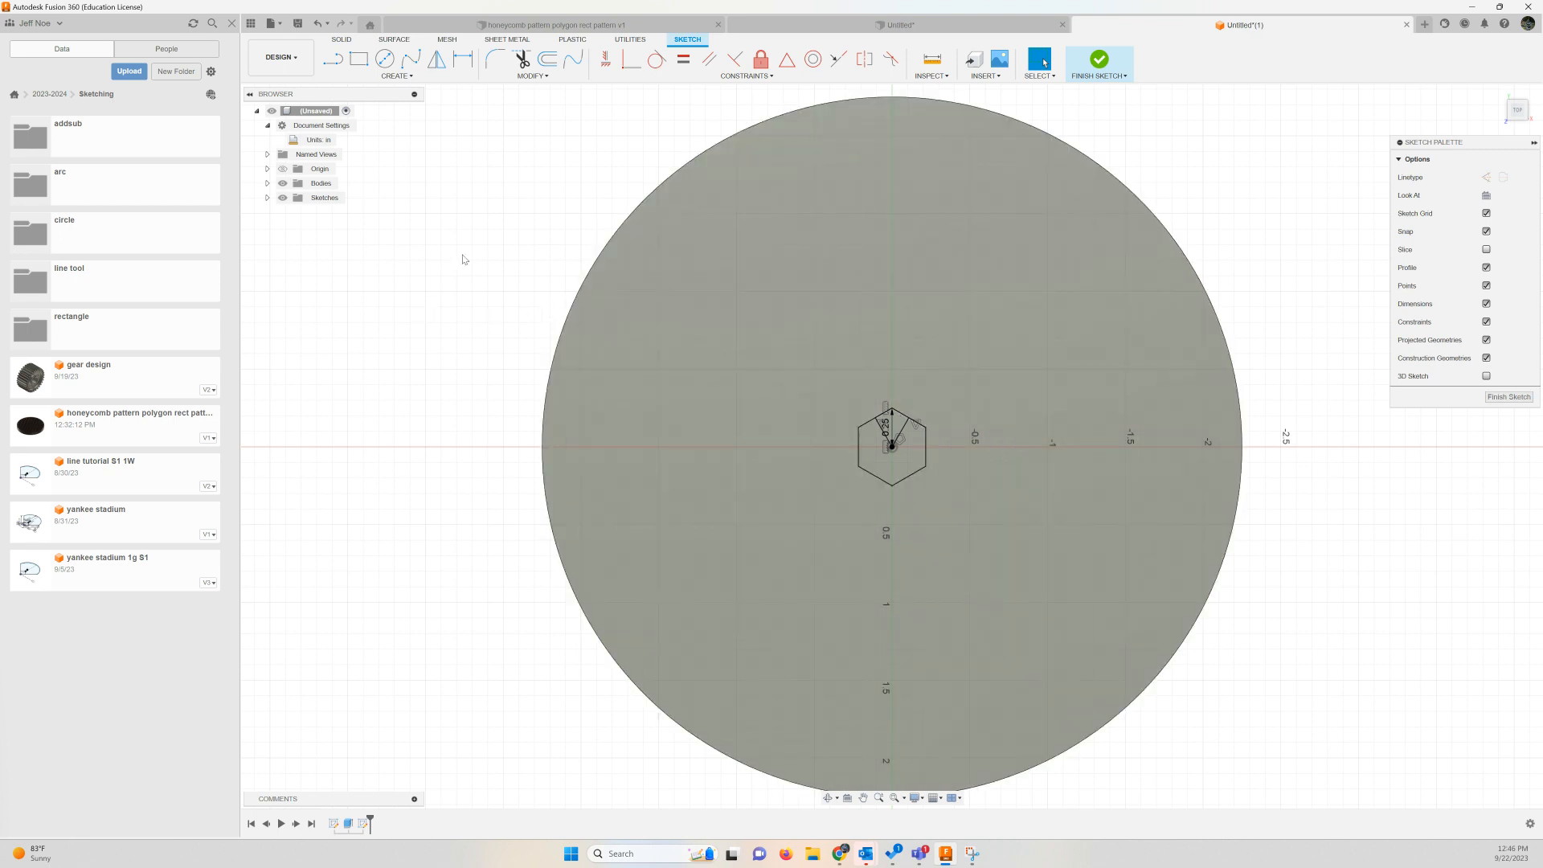
Start a rectangular sketch pattern with all six sides of the hexagon as its objects
click(415, 78)
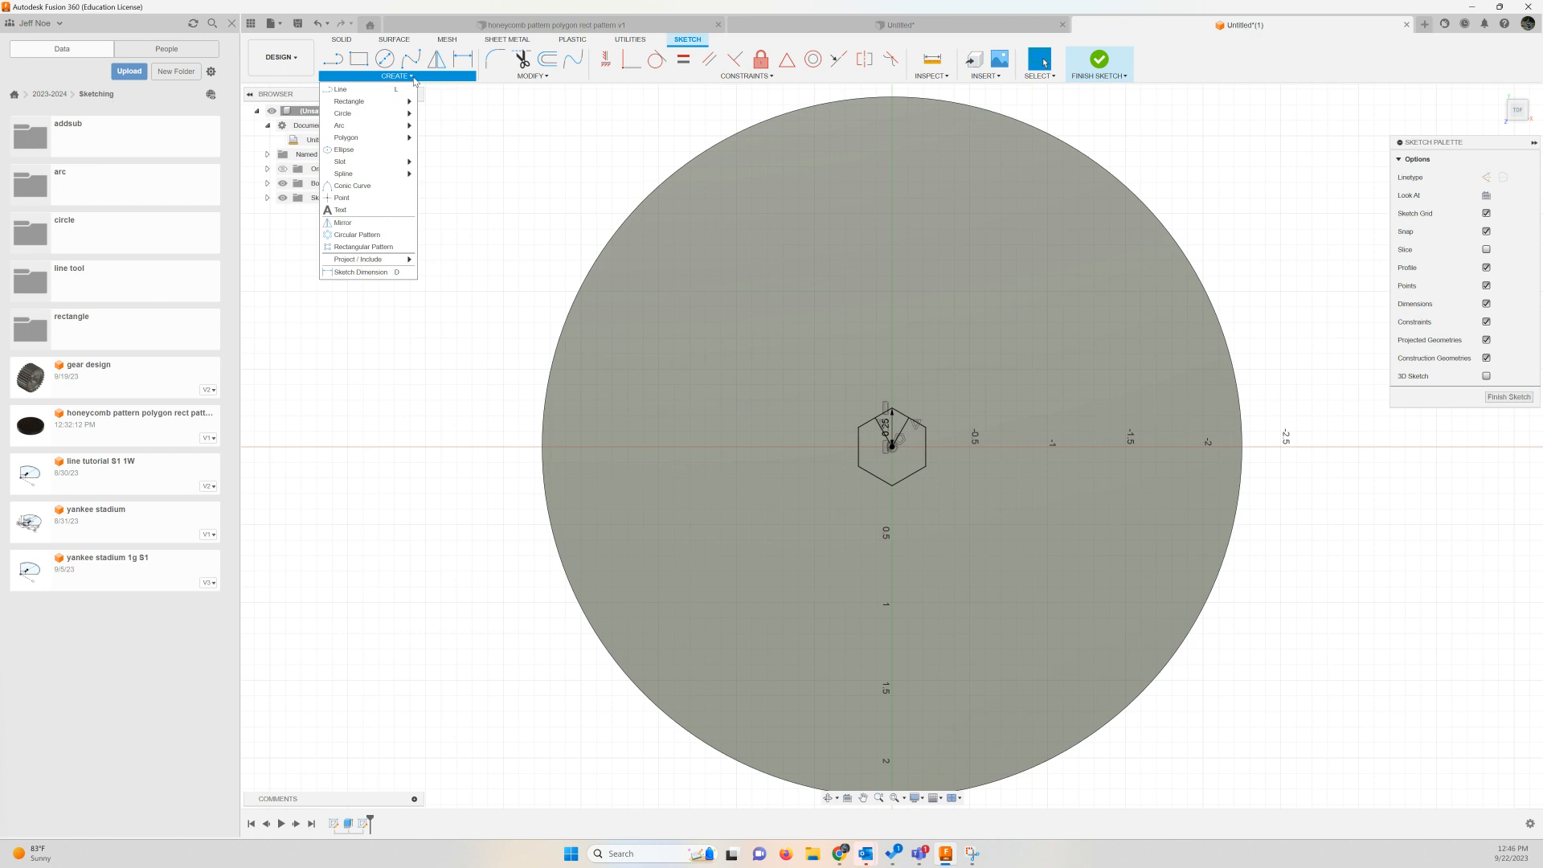
click(371, 247)
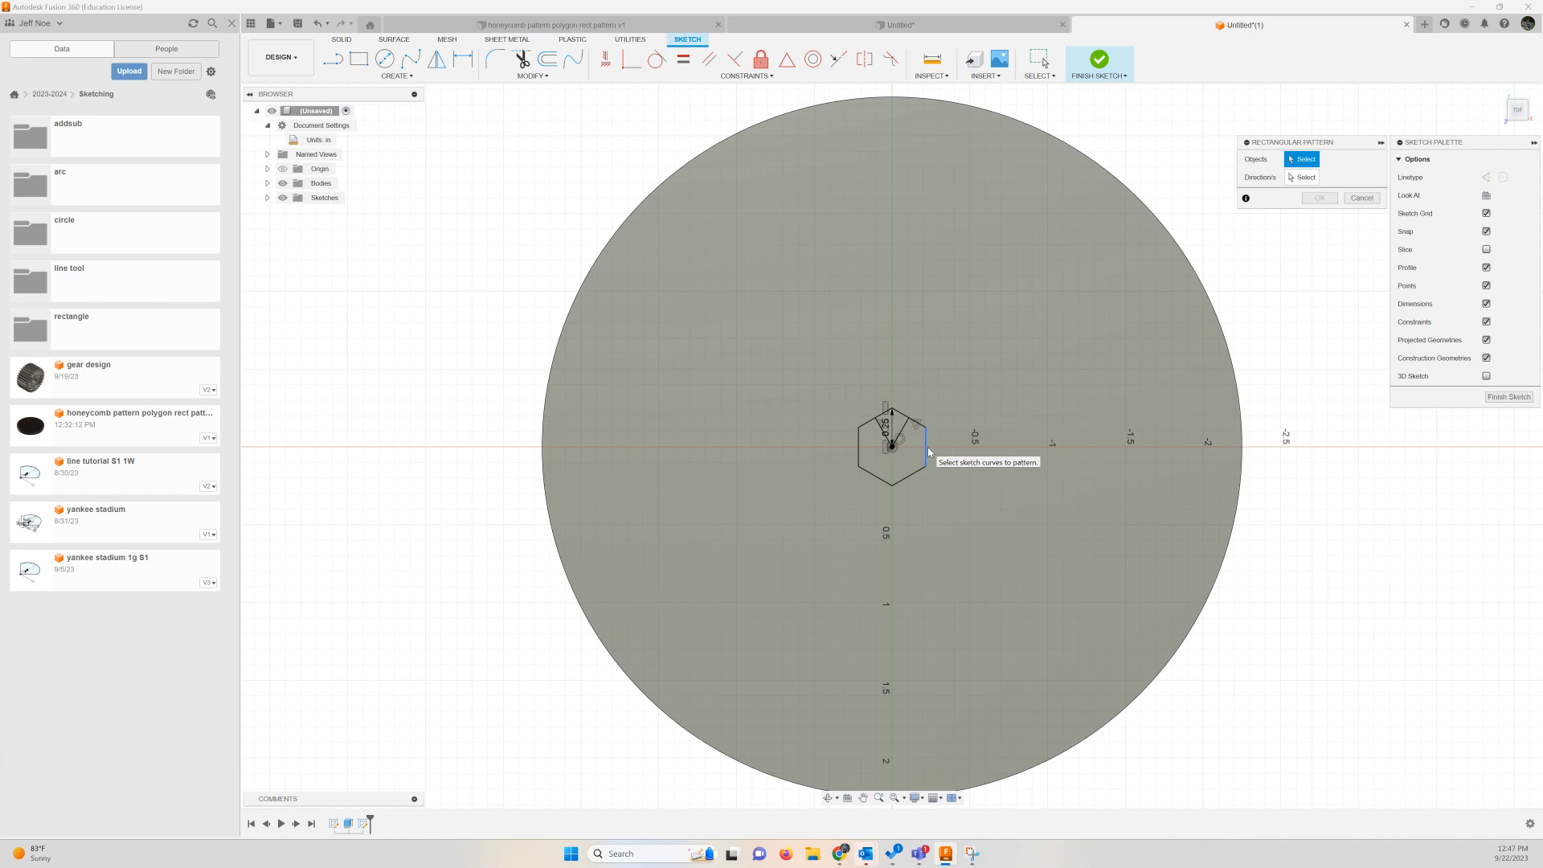
click(910, 477)
click(926, 450)
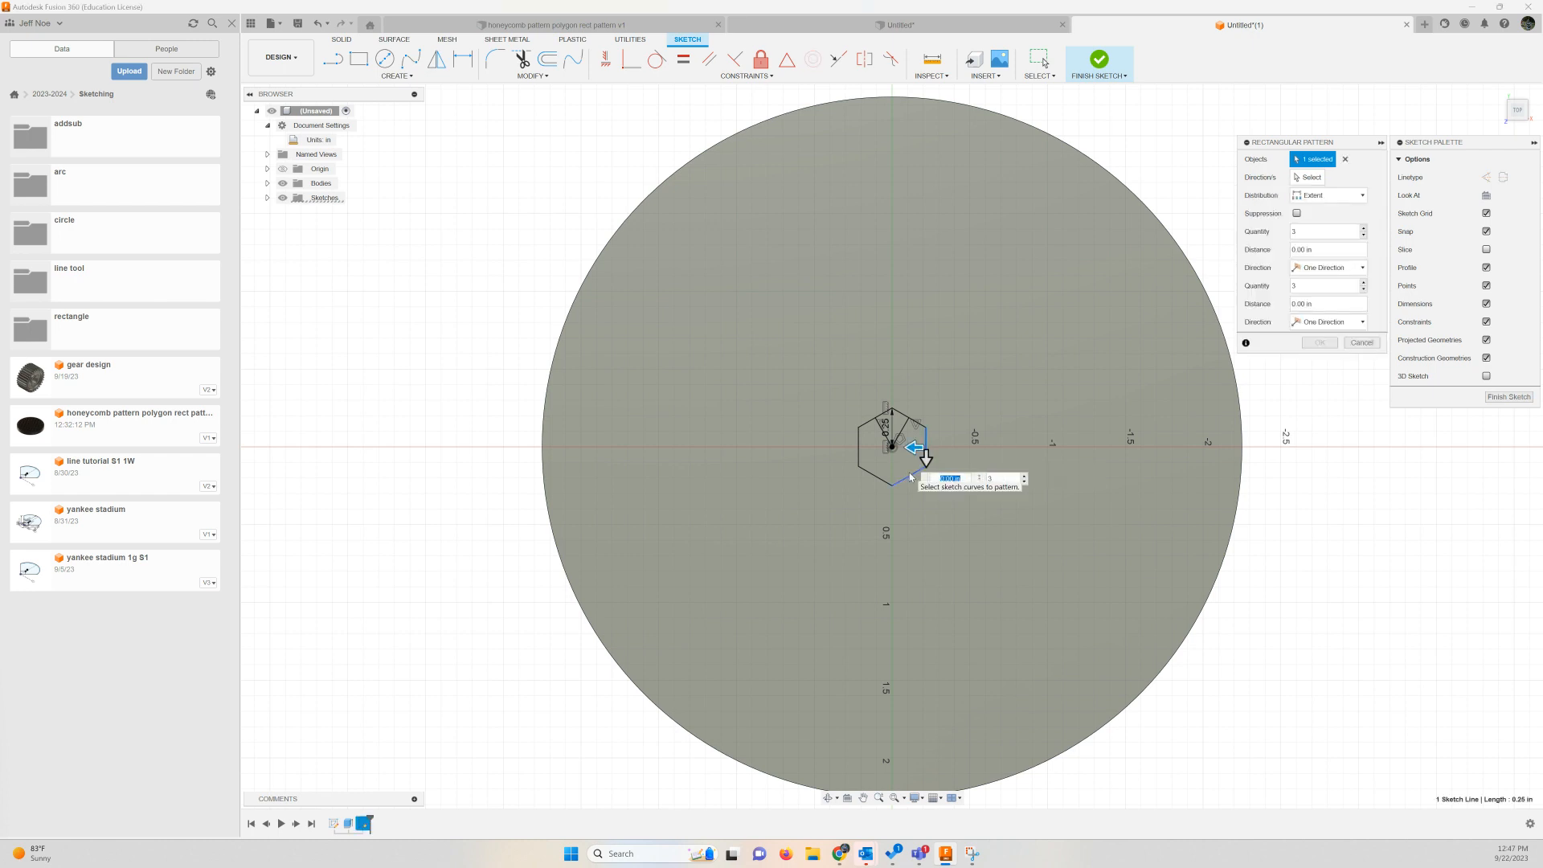
click(866, 474)
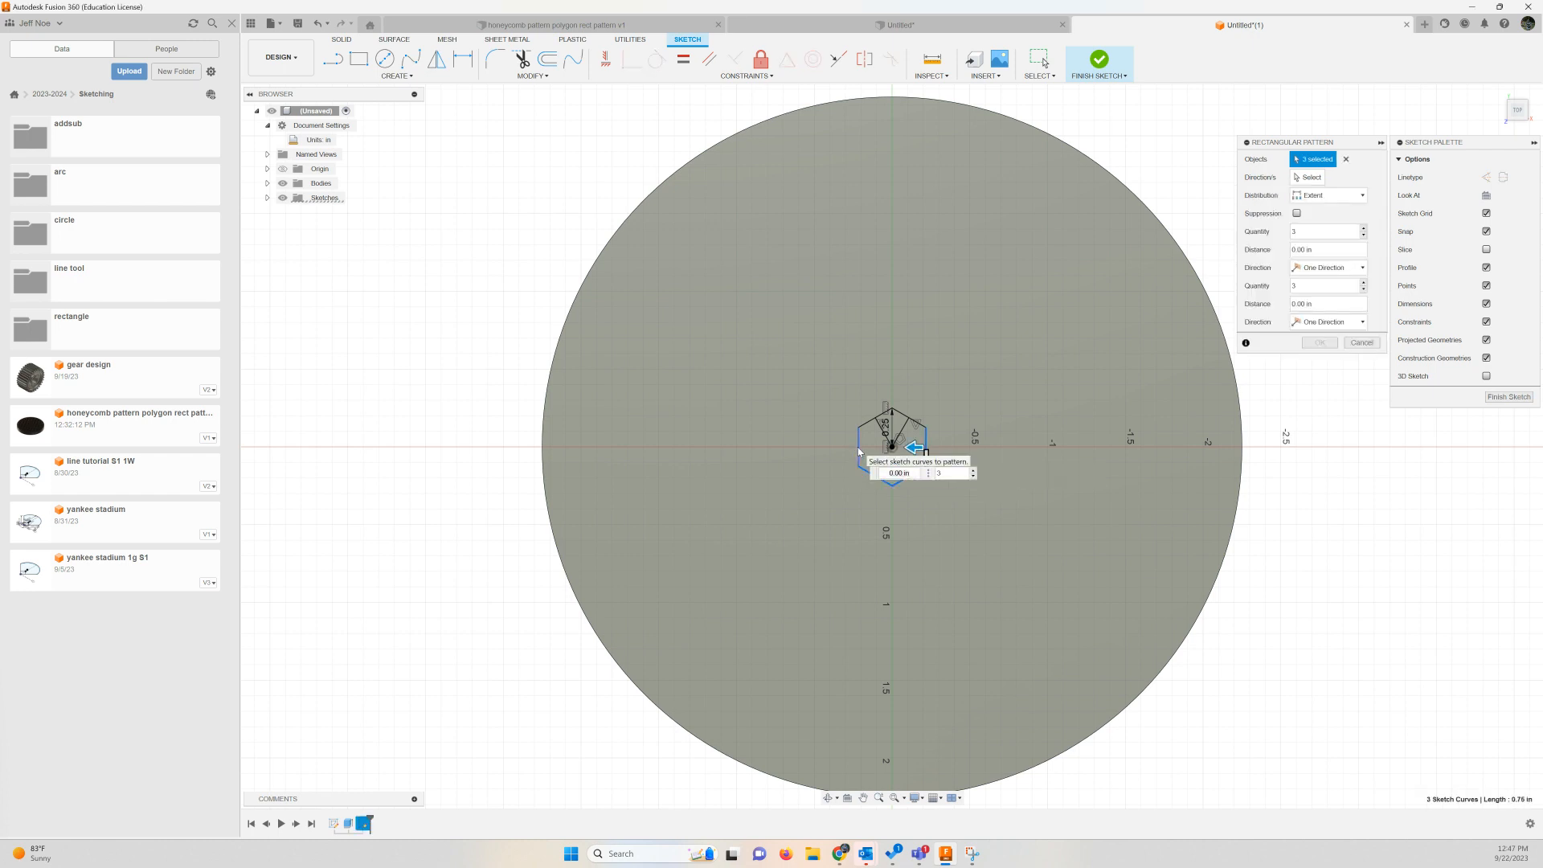
click(857, 447)
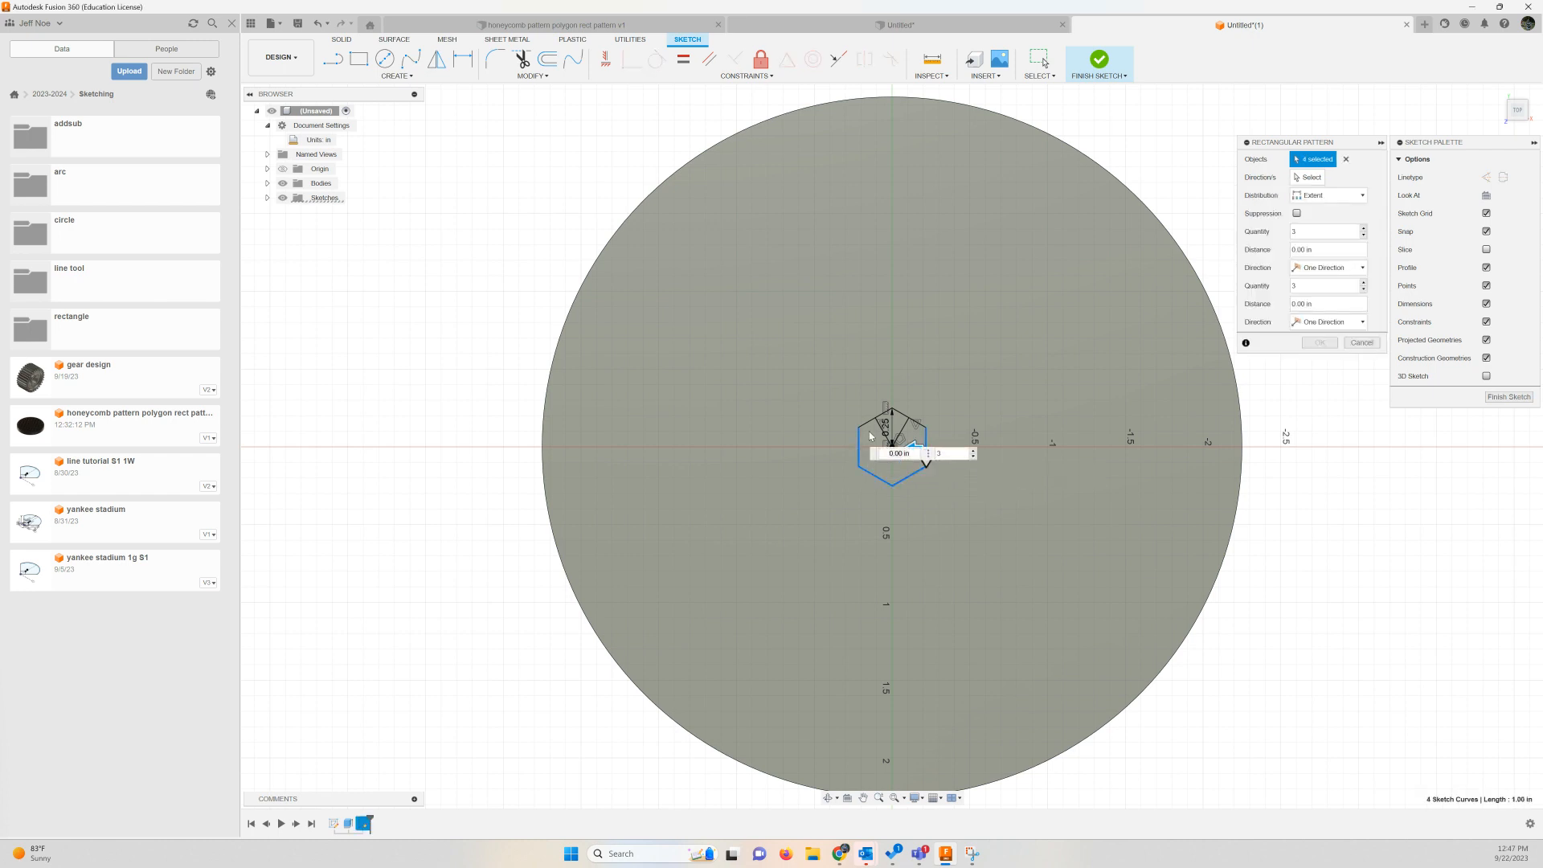
click(908, 417)
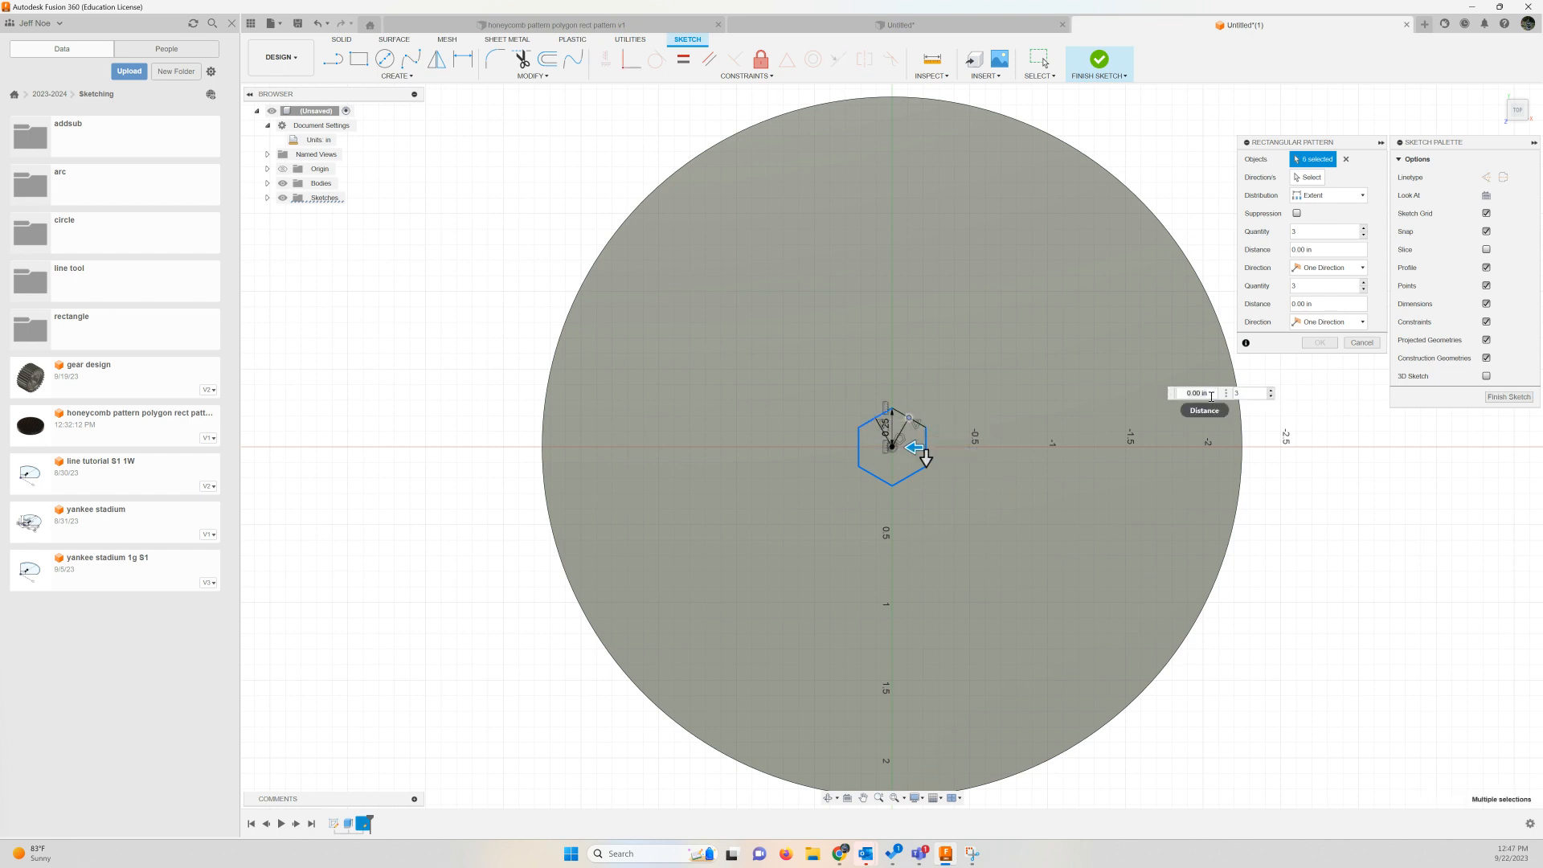
click(909, 417)
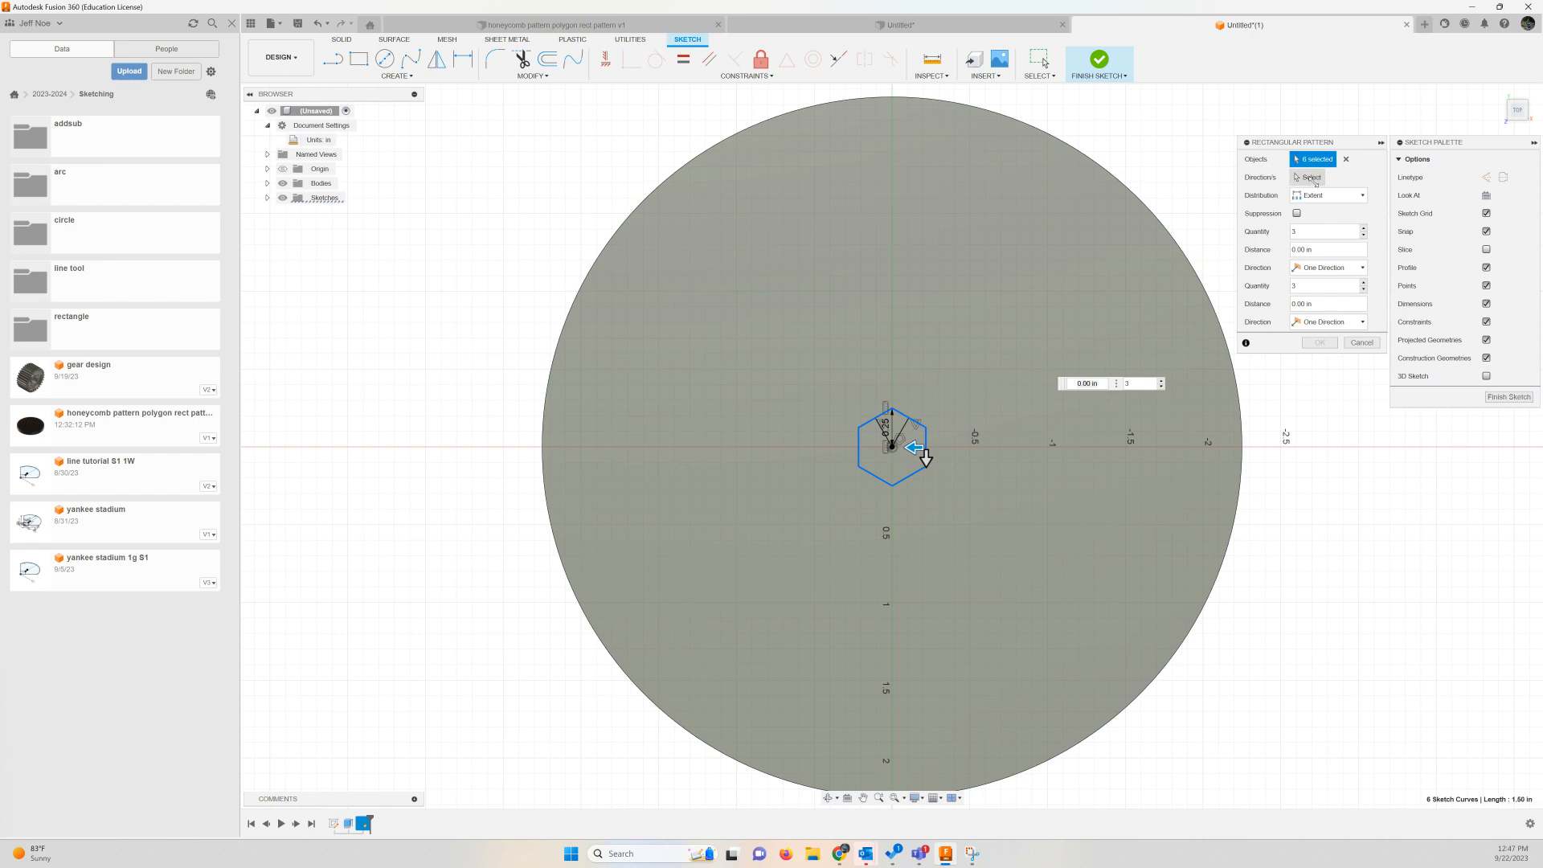
Use the two lines inside the hexagon as the pattern directions and set the quantity to 9 along each
click(1311, 178)
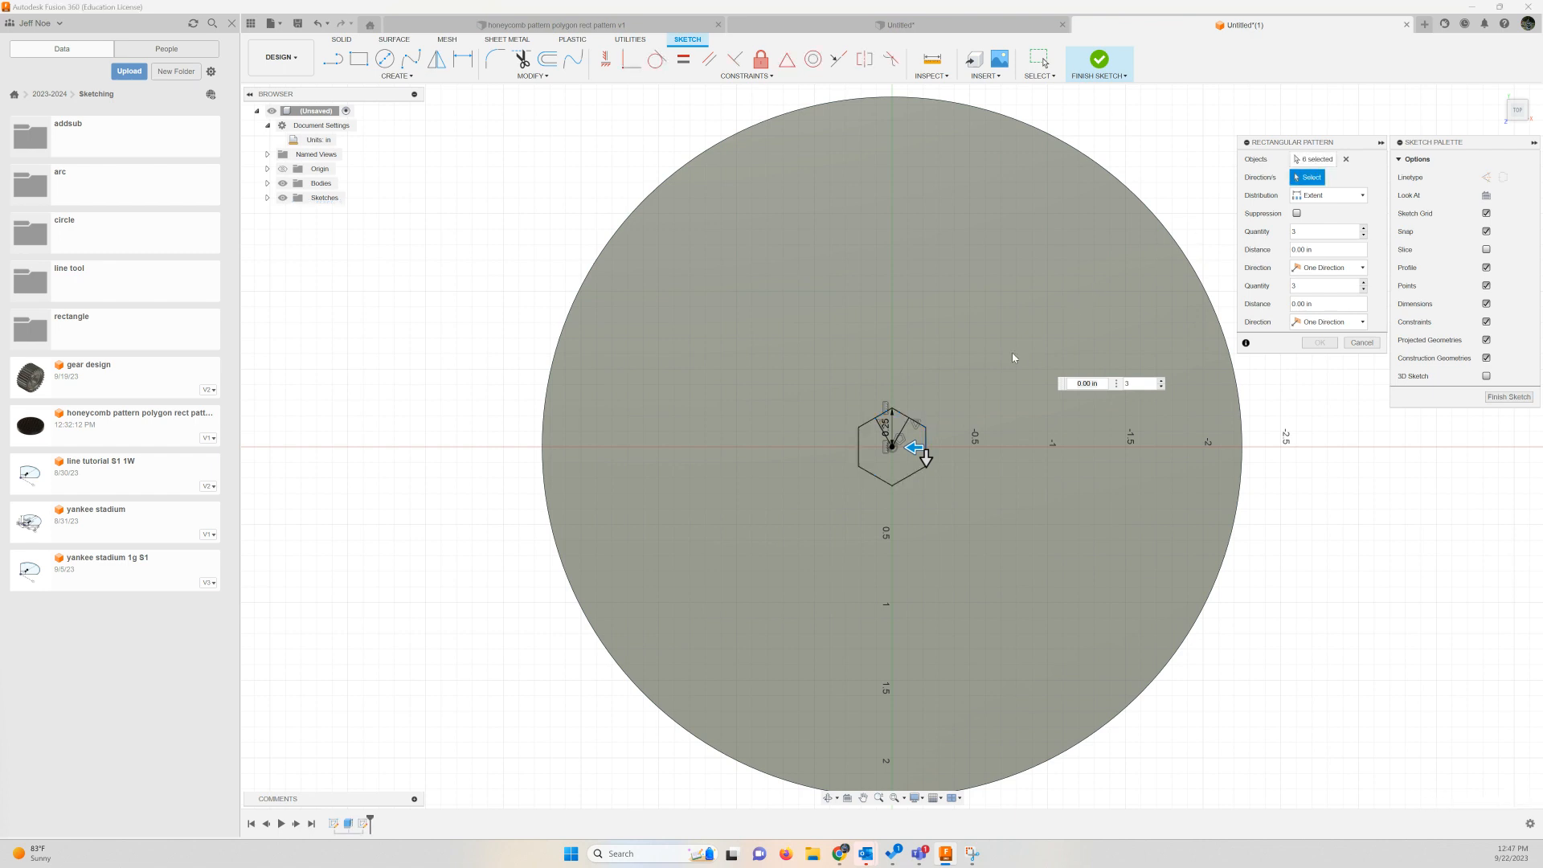
click(892, 438)
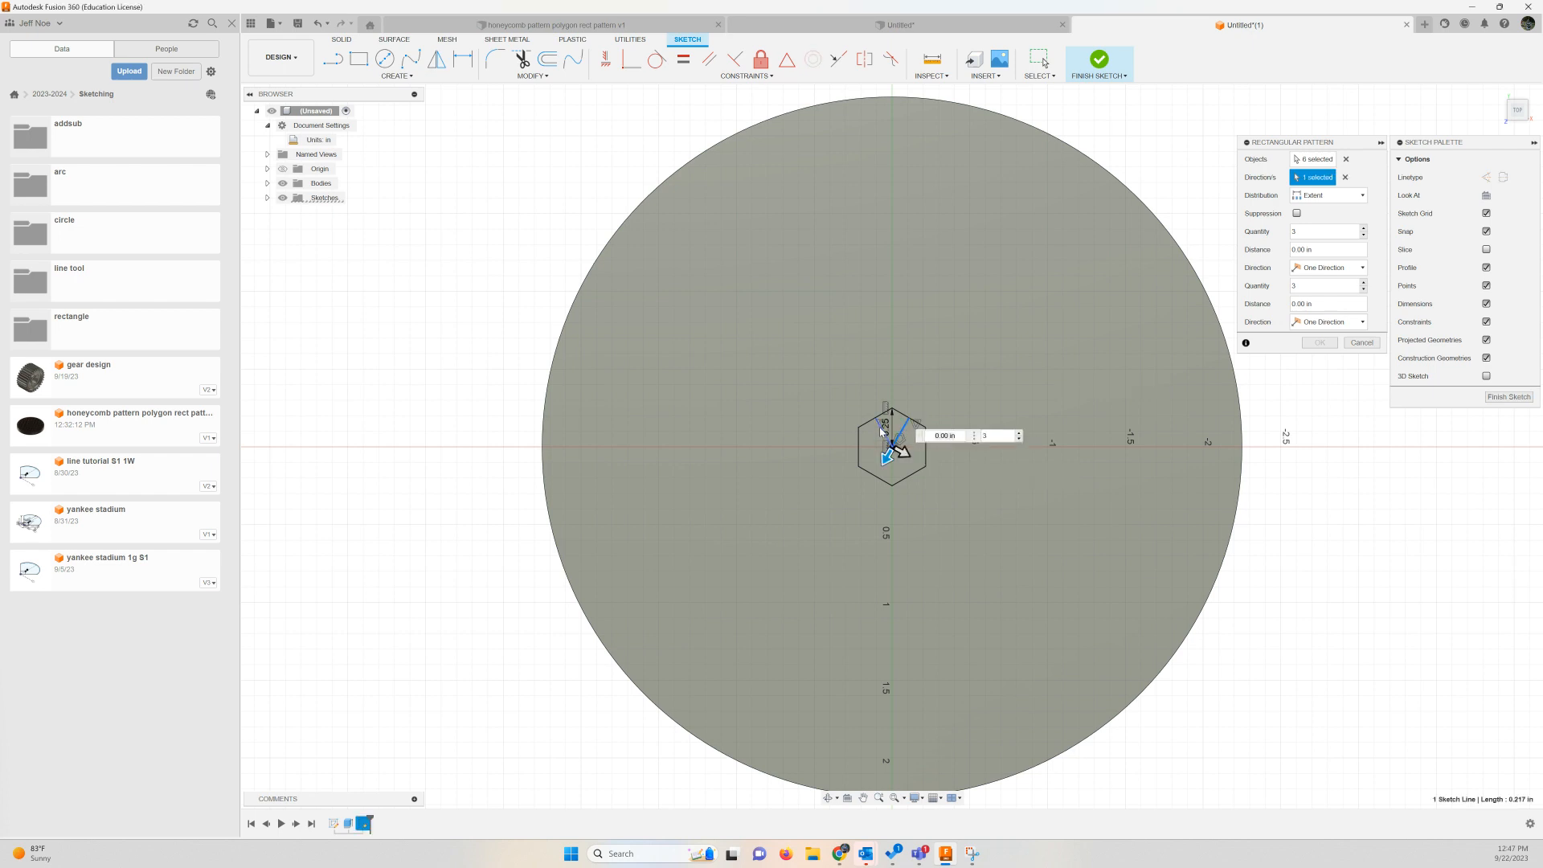
click(899, 429)
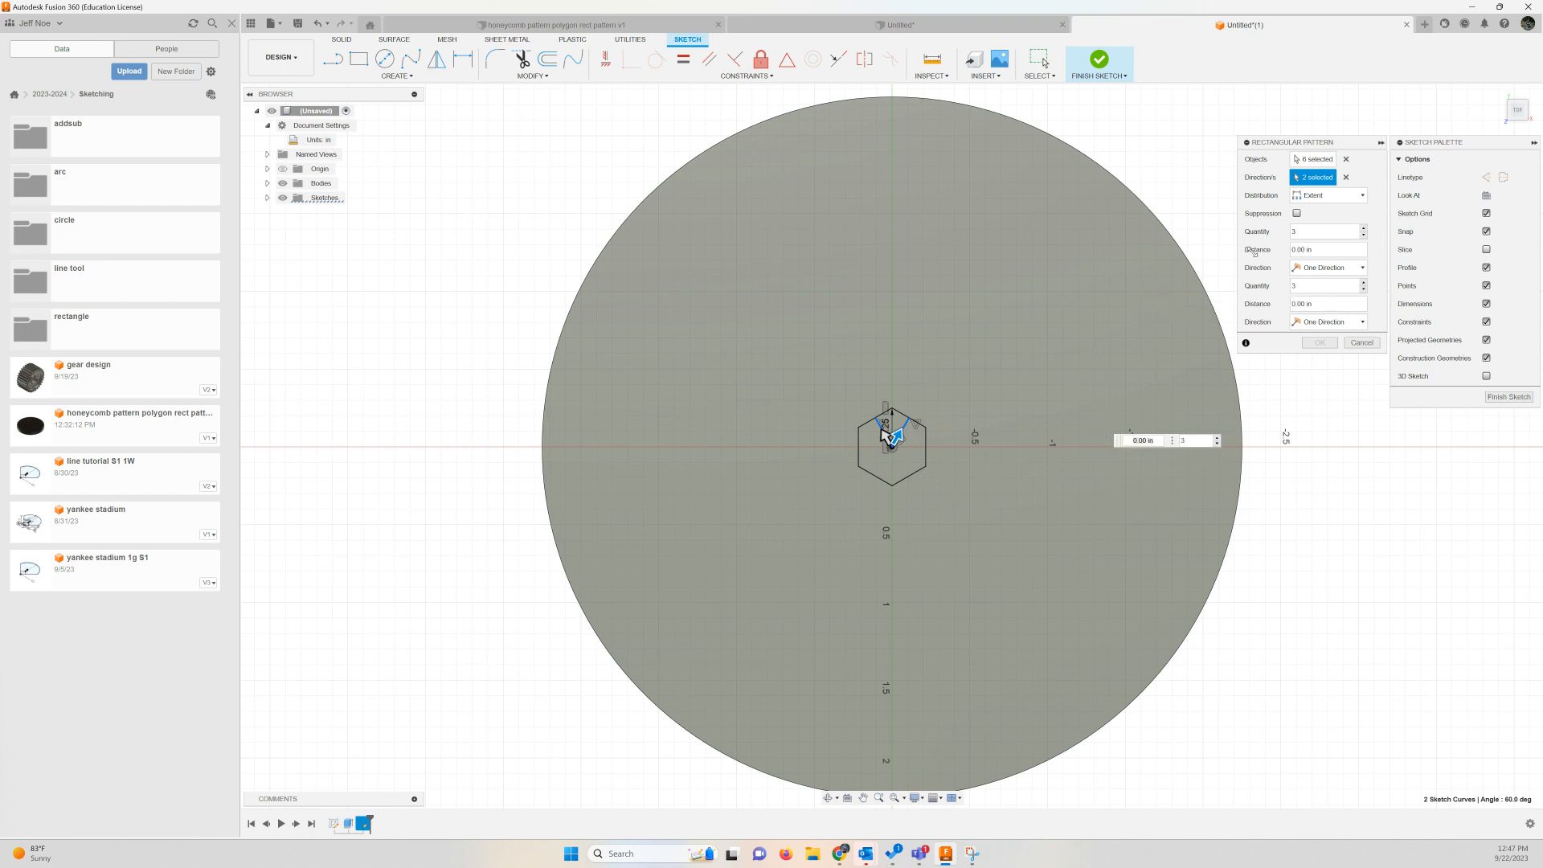
click(1311, 231)
text(9)
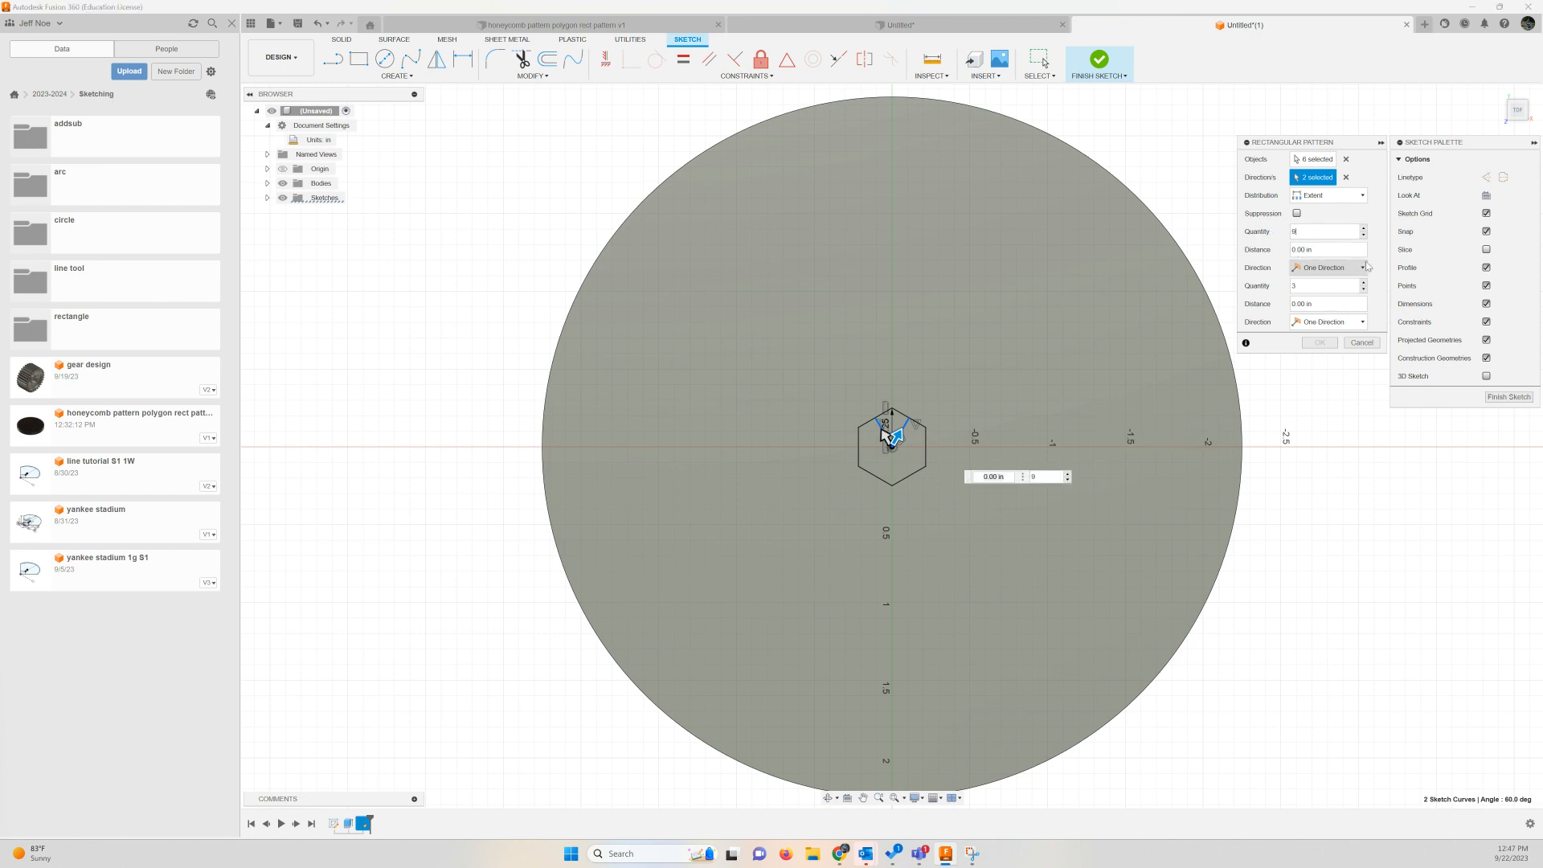
click(1310, 288)
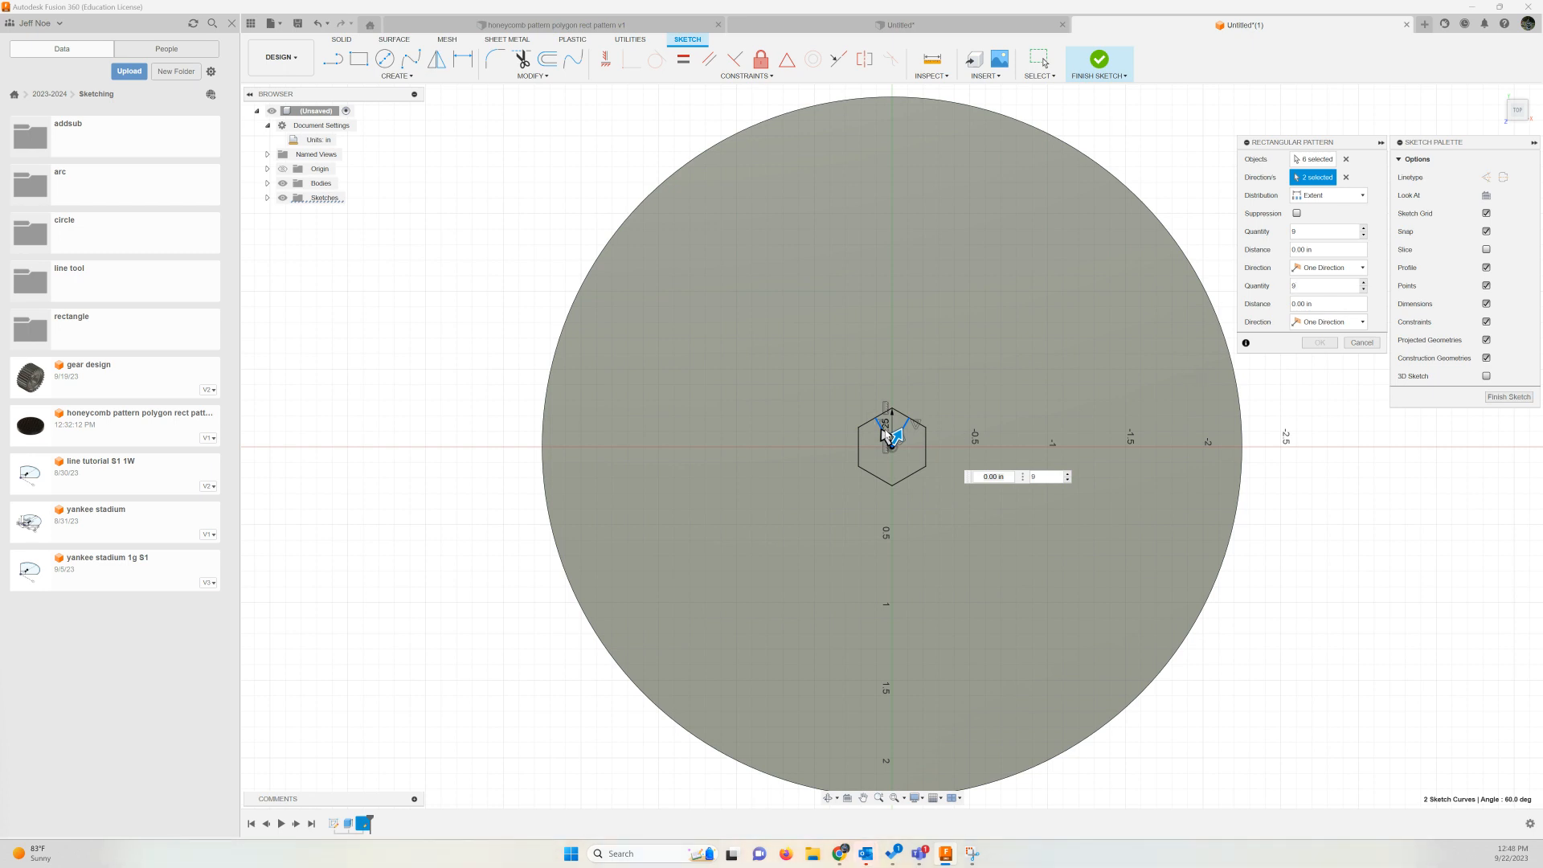
Extend the pattern 1.20 in along the first direction and make both directions Symmetric
drag(887, 436, 1006, 281)
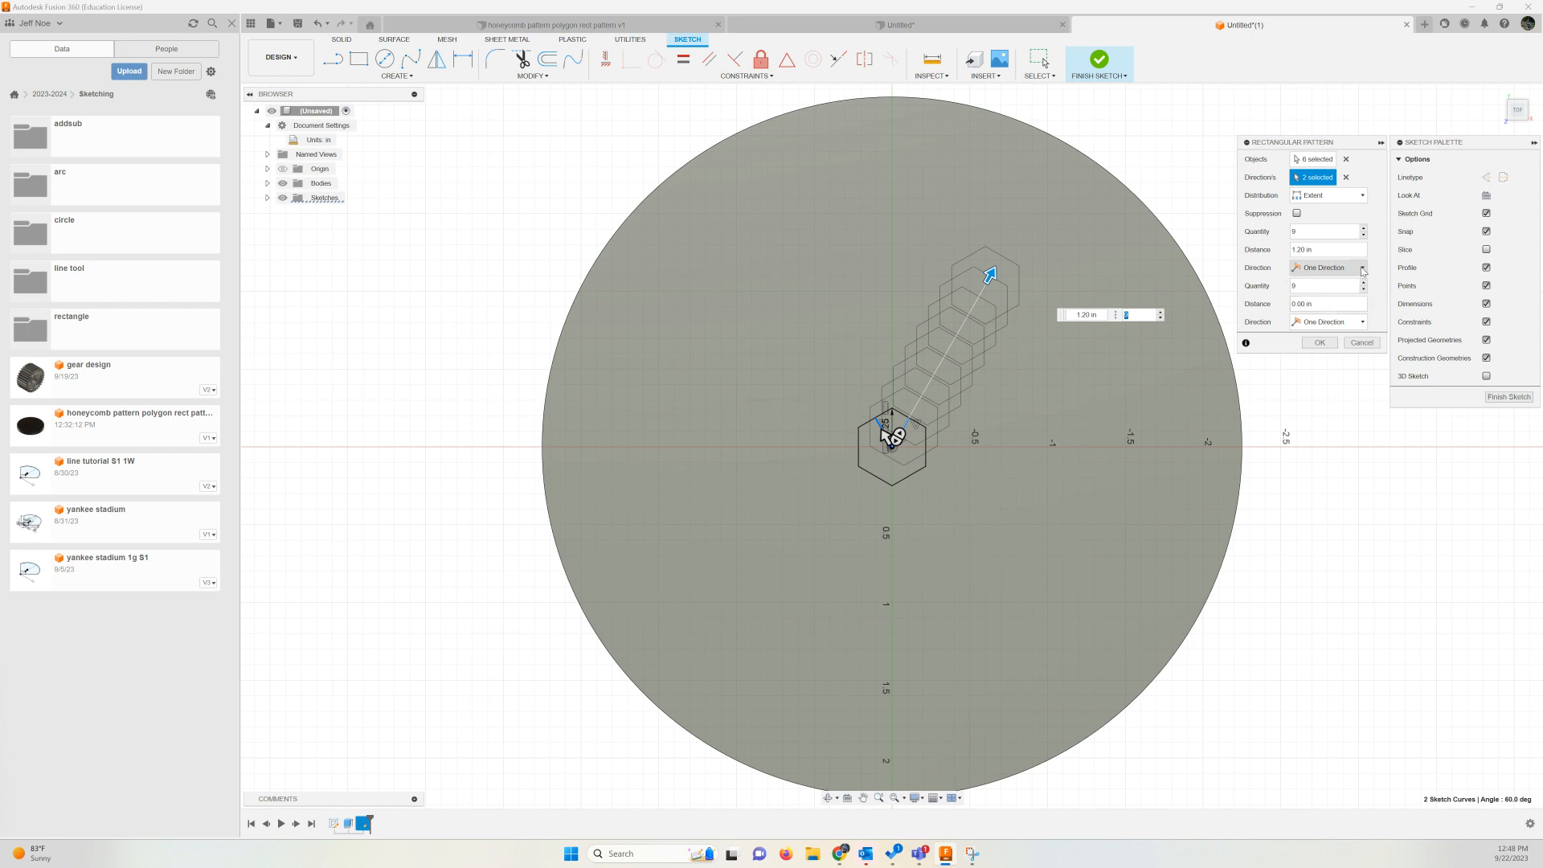
click(1362, 271)
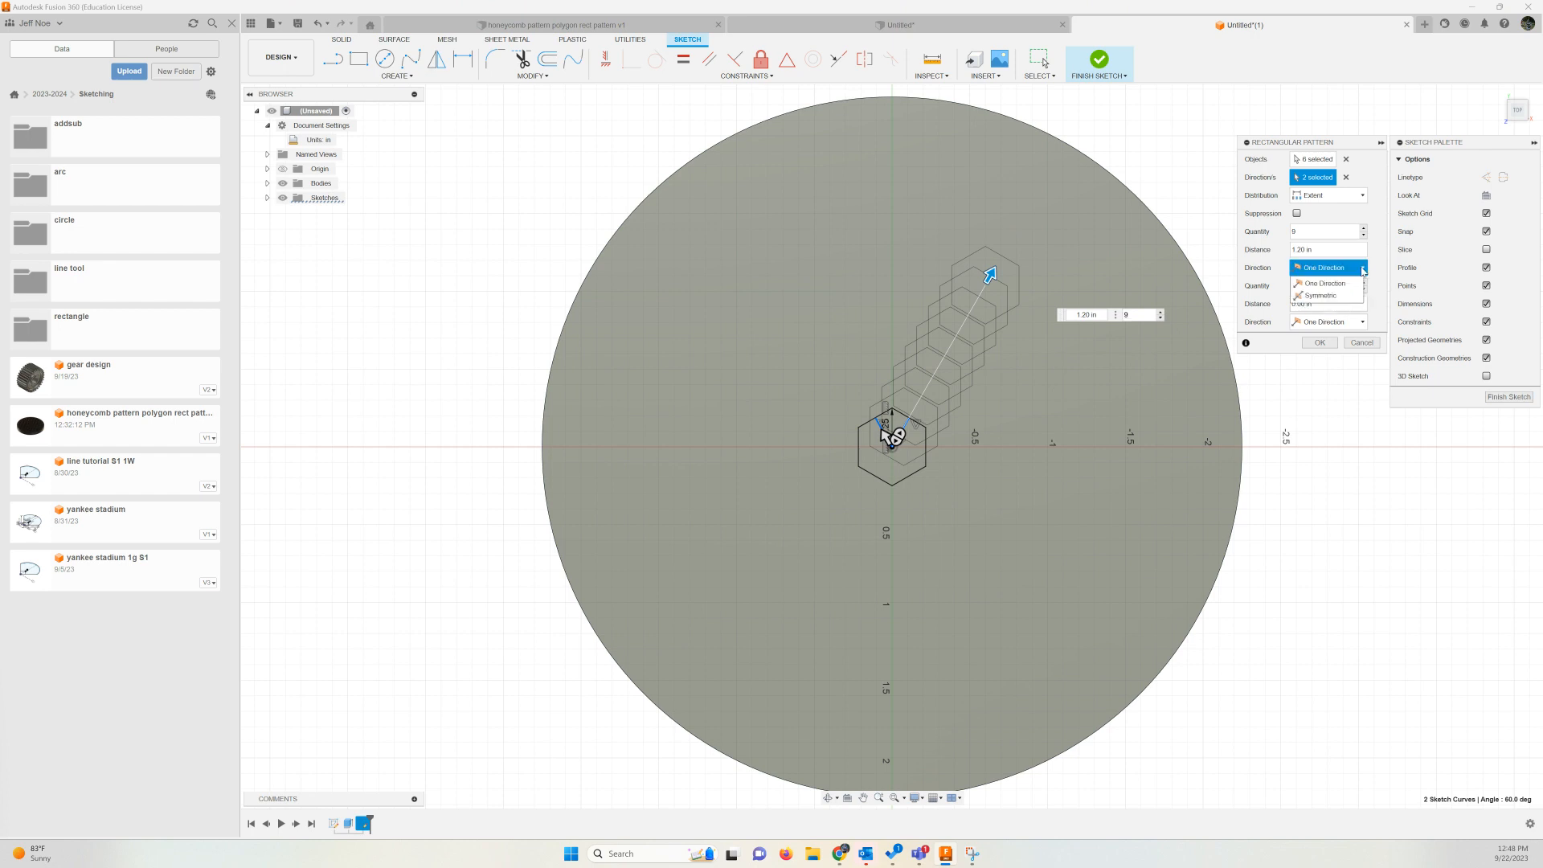
click(1330, 297)
click(1362, 321)
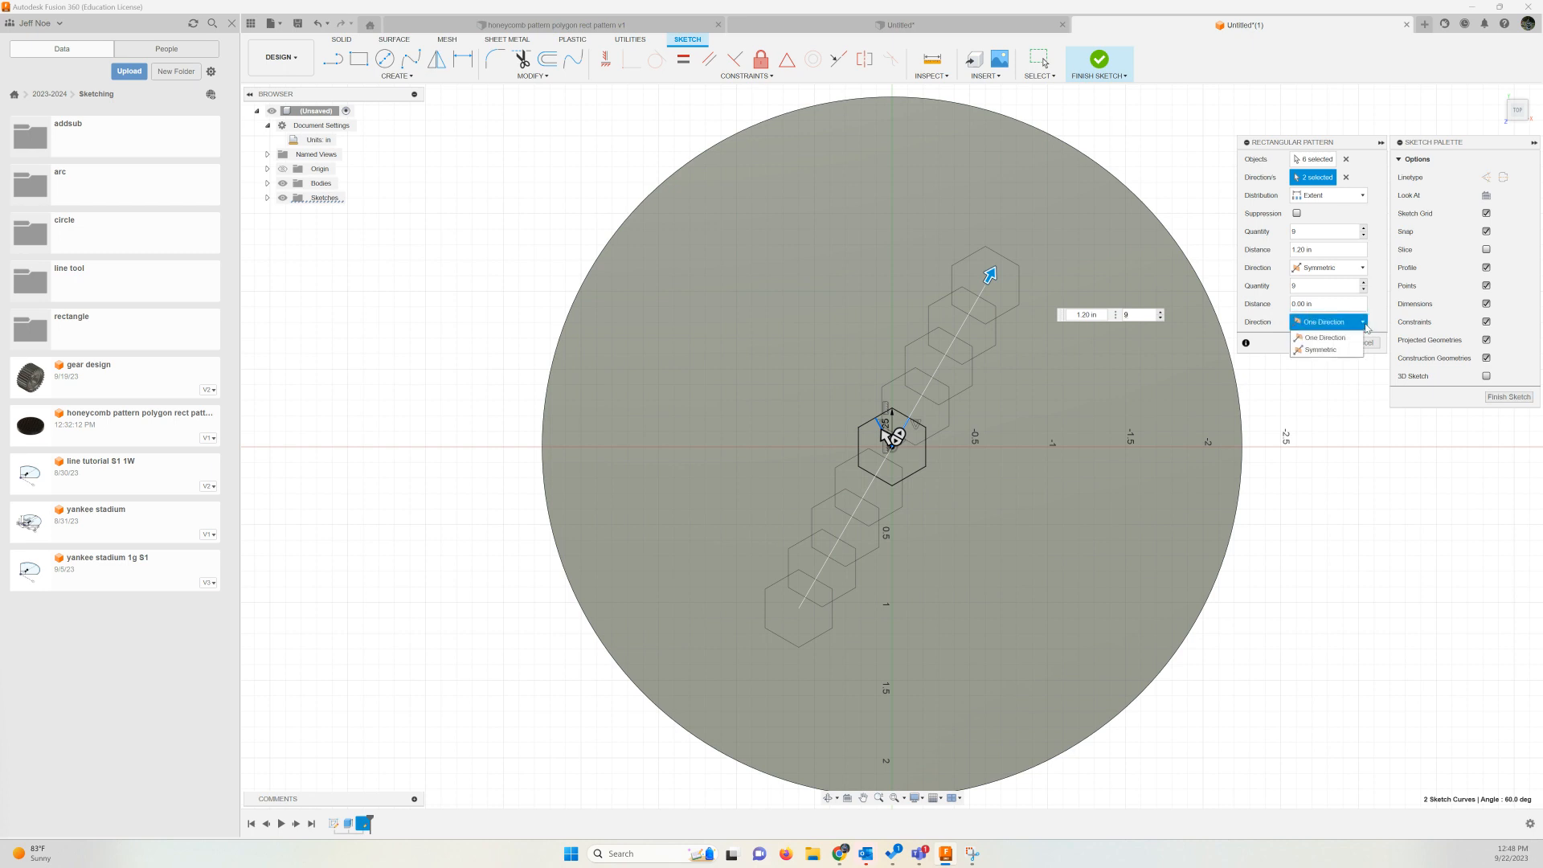
click(1342, 350)
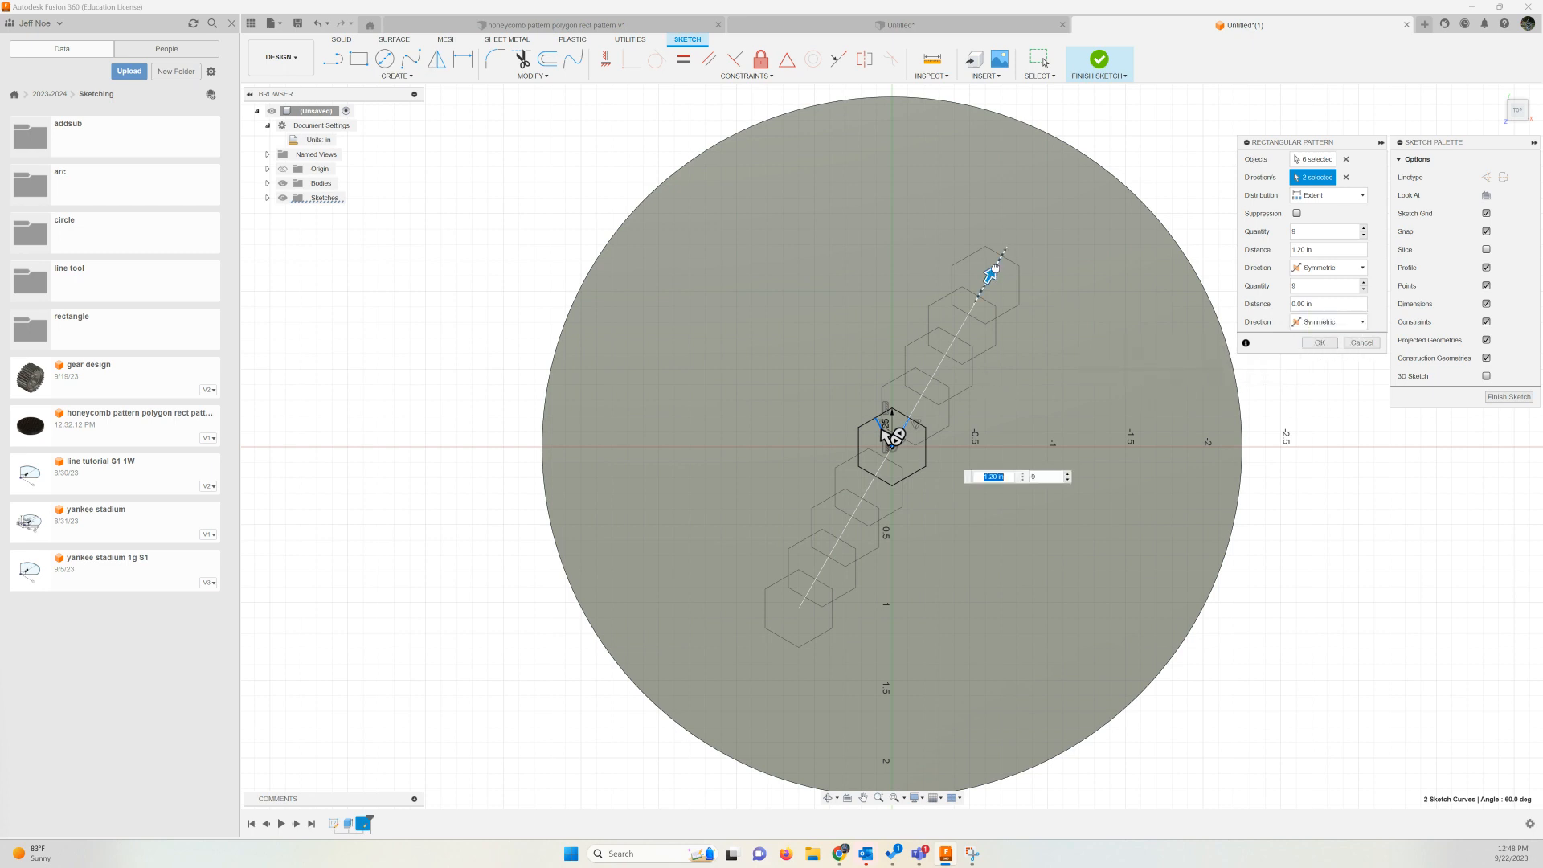
Set the pattern distance to 2.00 in along both directions
drag(990, 275, 1052, 166)
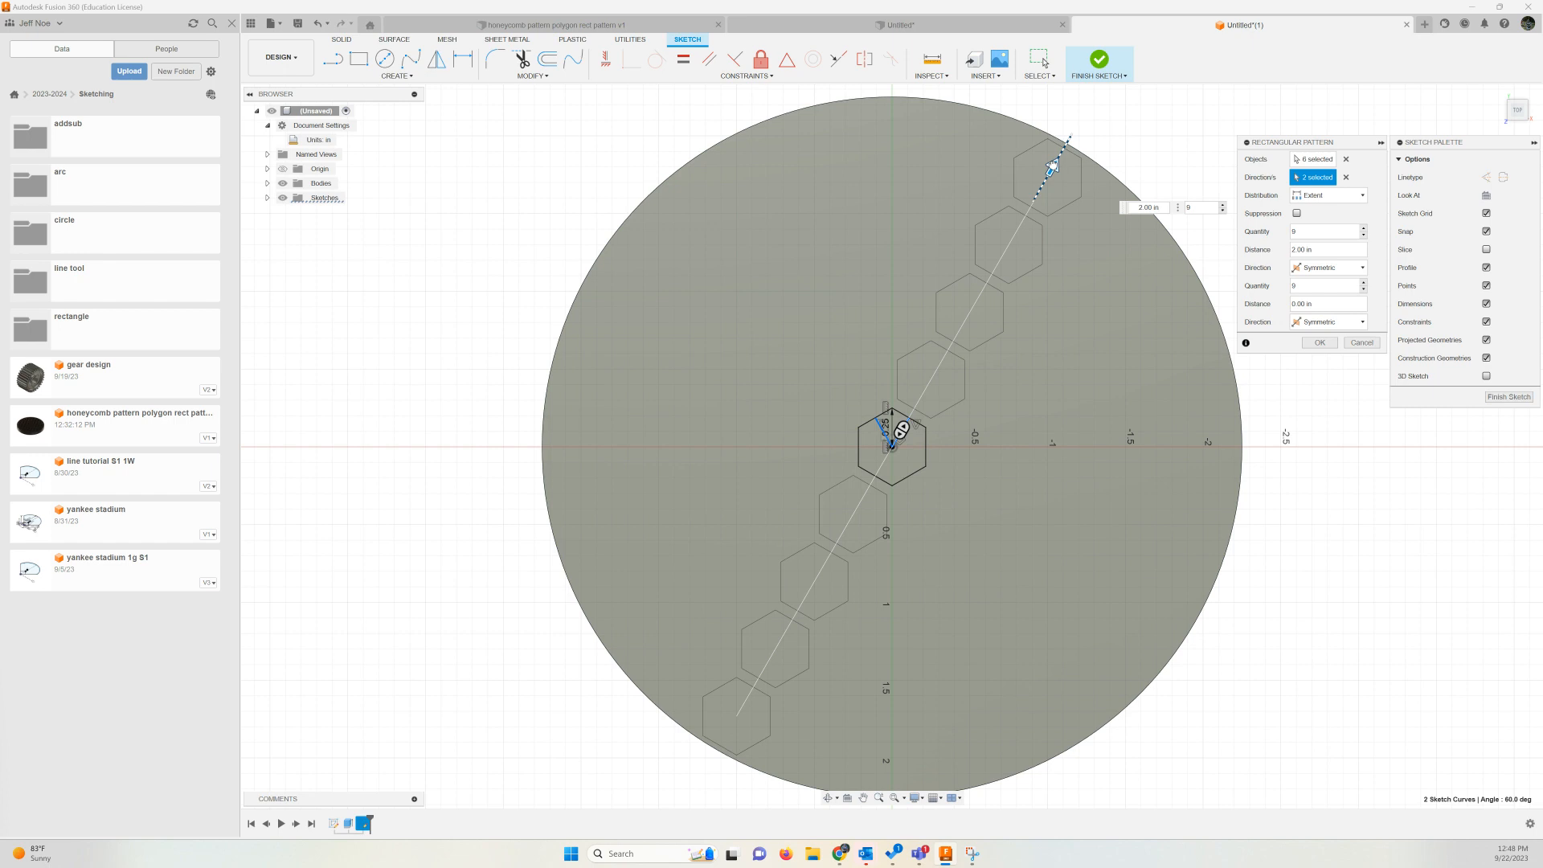
drag(1053, 166, 1052, 165)
key(Tab)
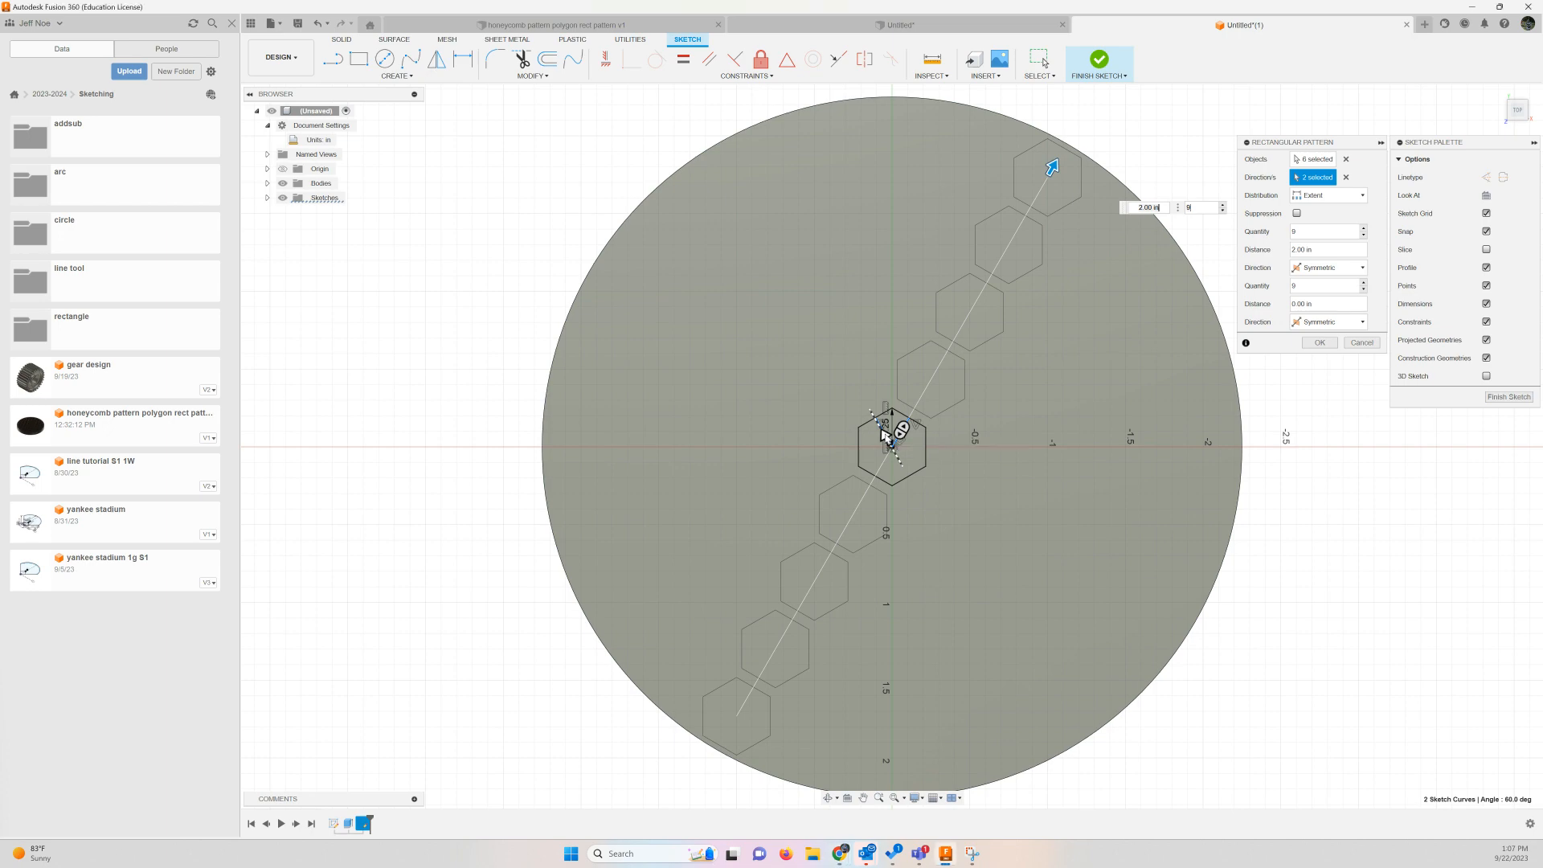
drag(886, 436, 730, 168)
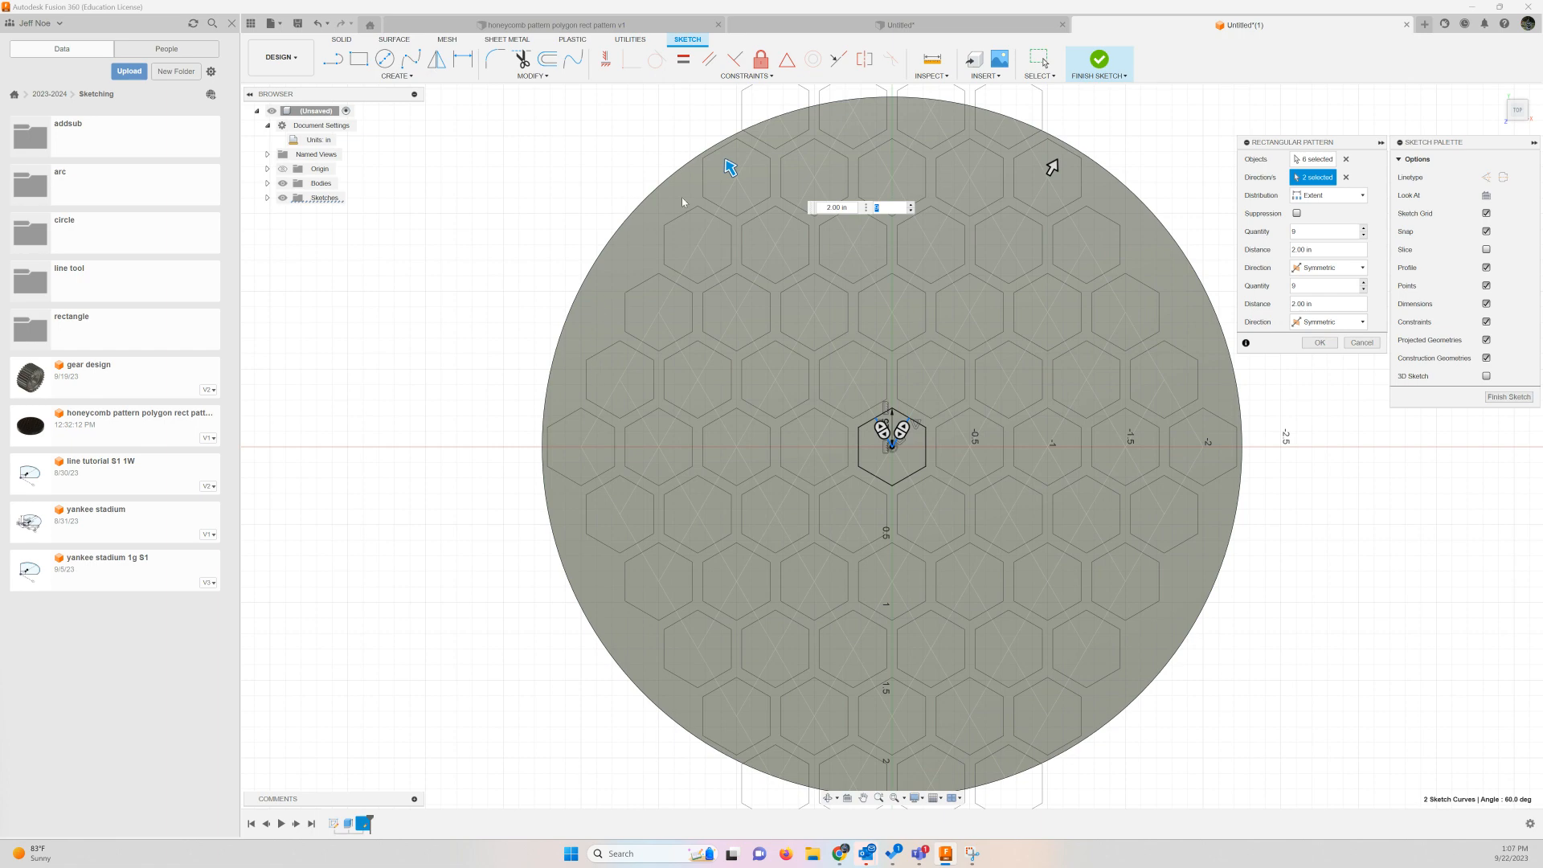
scroll(888, 438, down, 1)
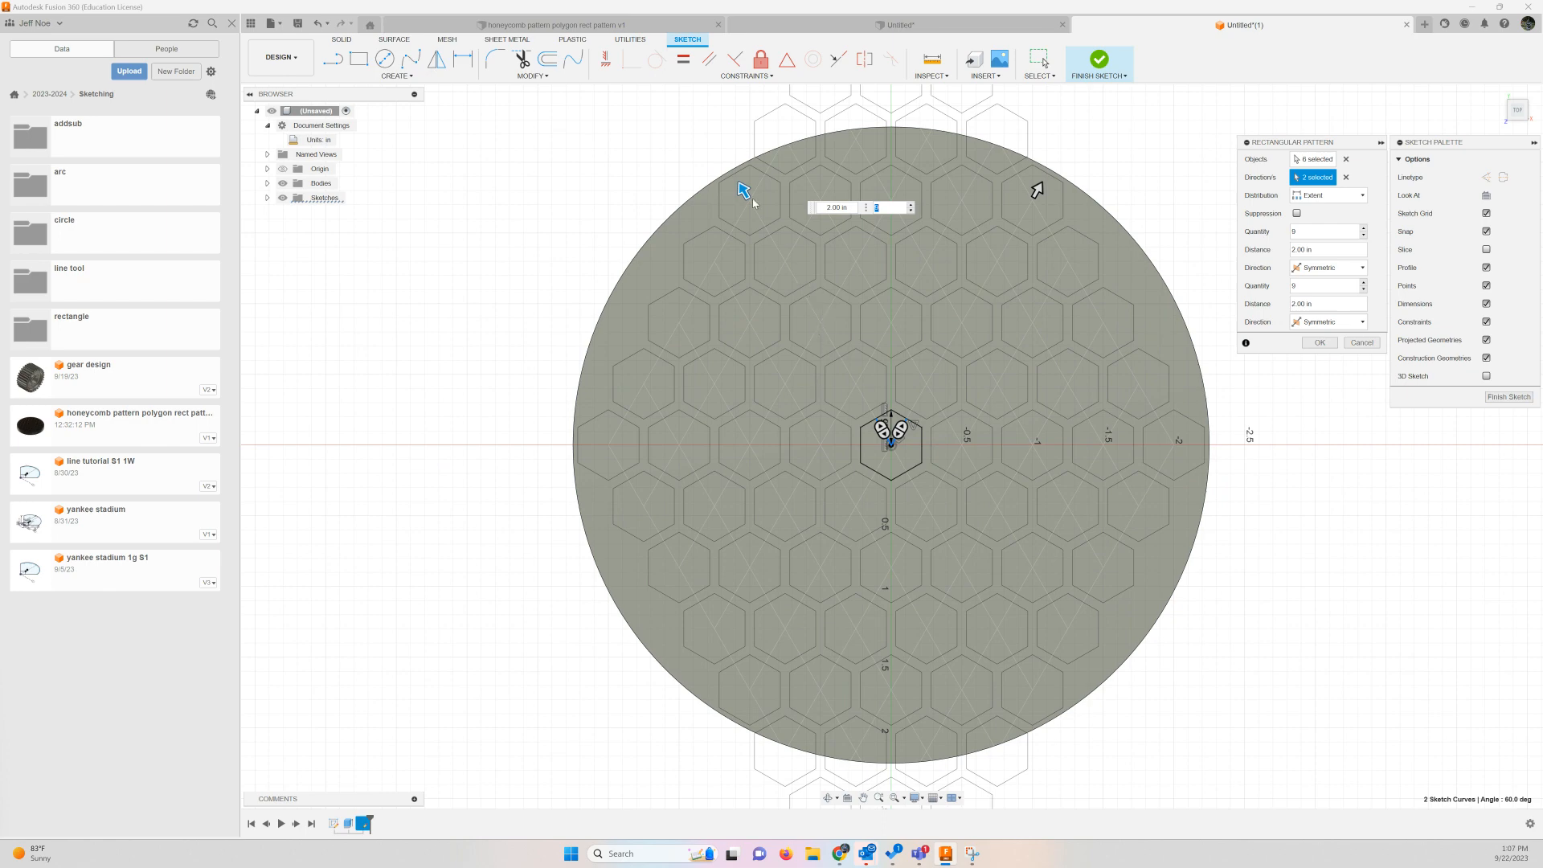
Widen the honeycomb spacing by setting both pattern distances to 2.20 in, and create the rectangular pattern
mouse_move(740, 188)
mouse_down()
mouse_move(720, 151)
mouse_move(728, 164)
mouse_up()
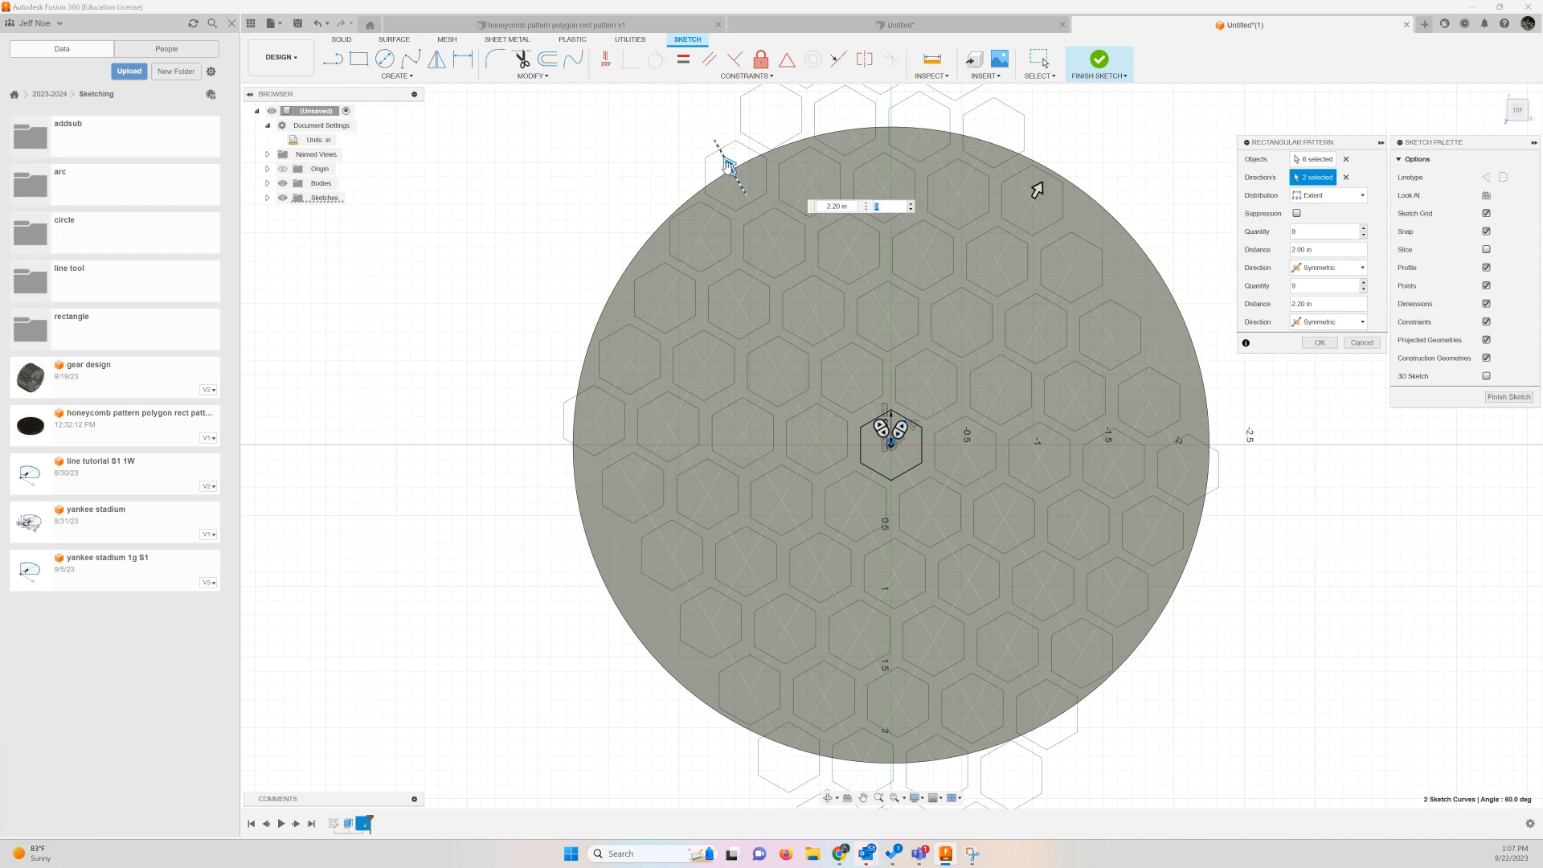
drag(728, 164, 722, 153)
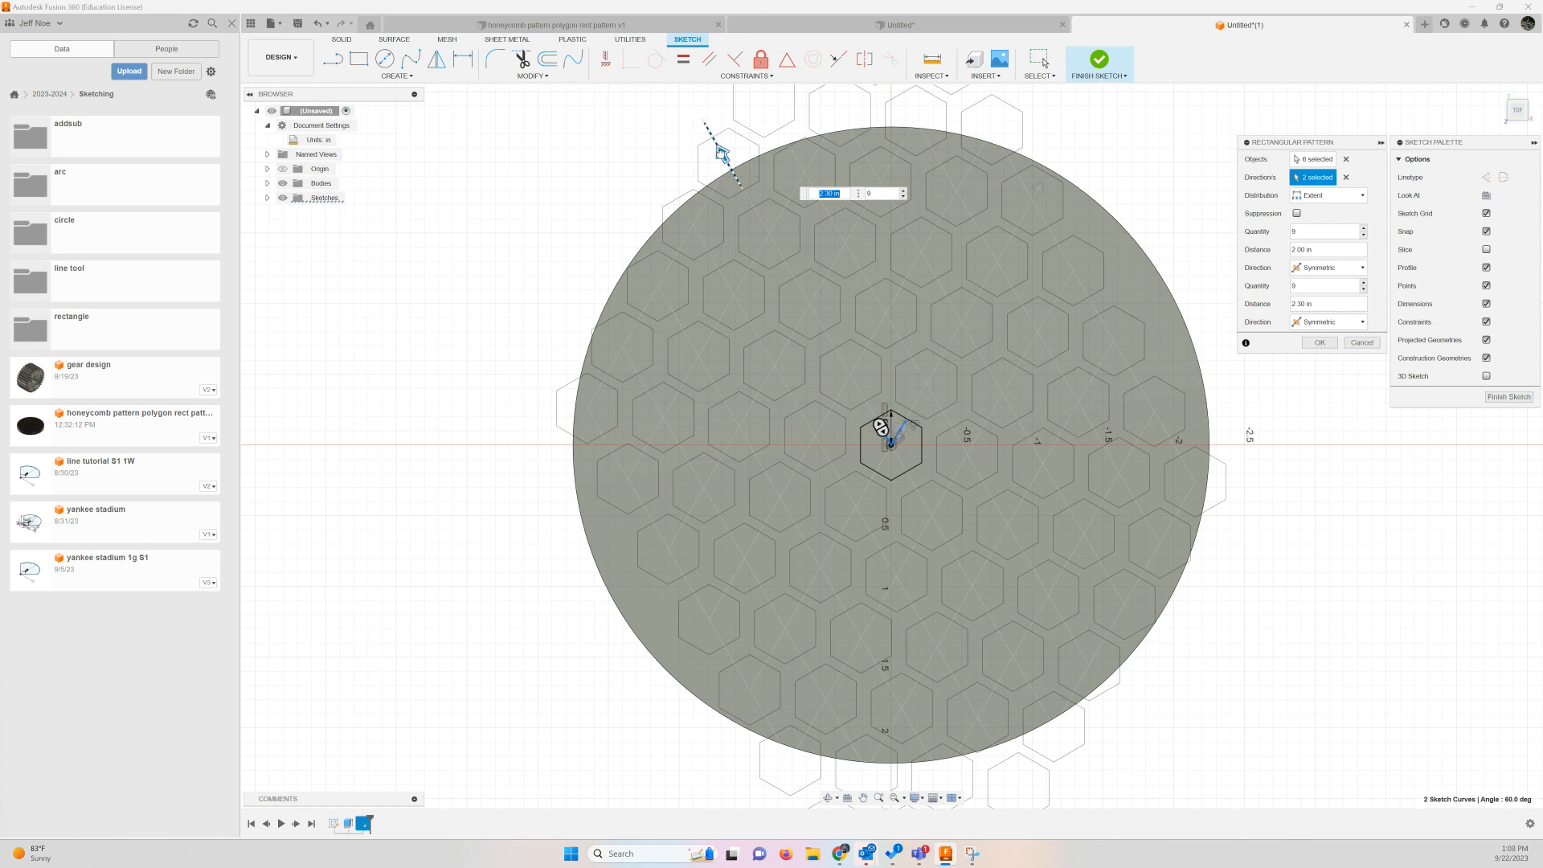
drag(719, 151, 720, 152)
drag(720, 152, 729, 165)
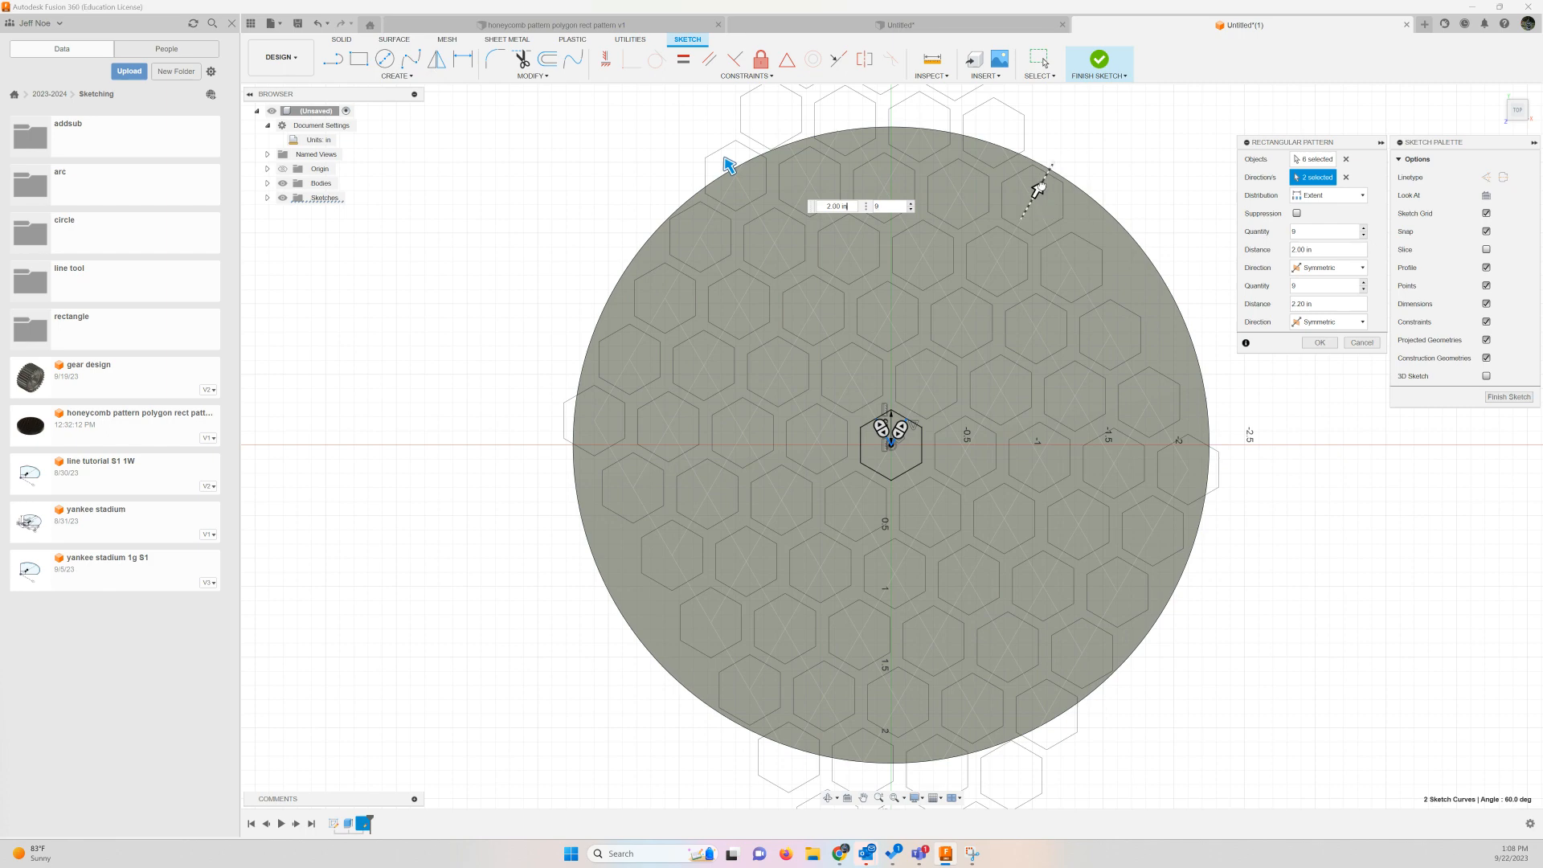
drag(1038, 189, 1051, 165)
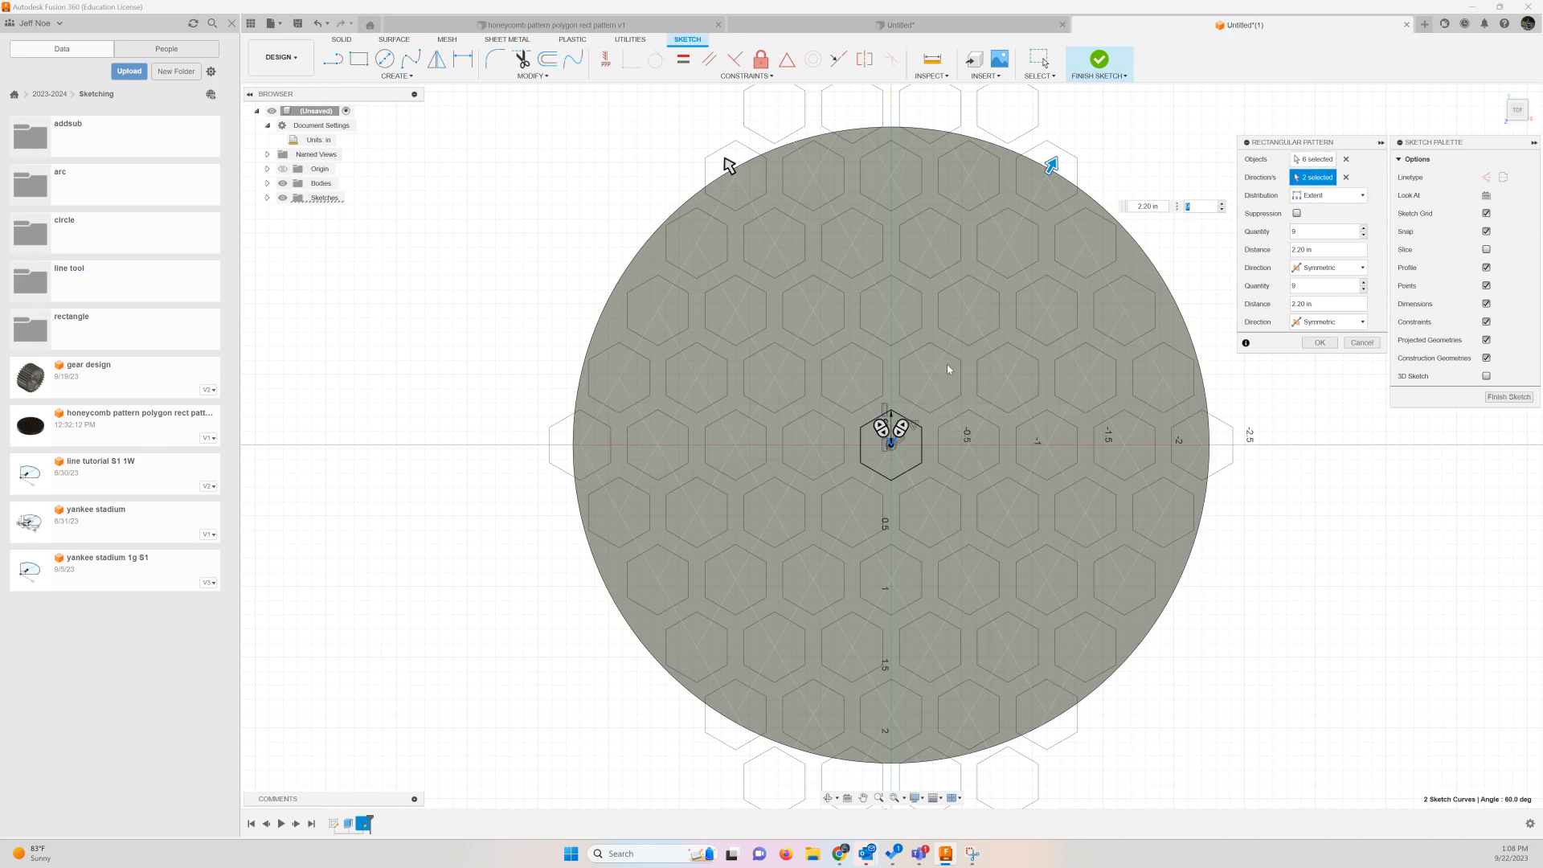
click(1319, 342)
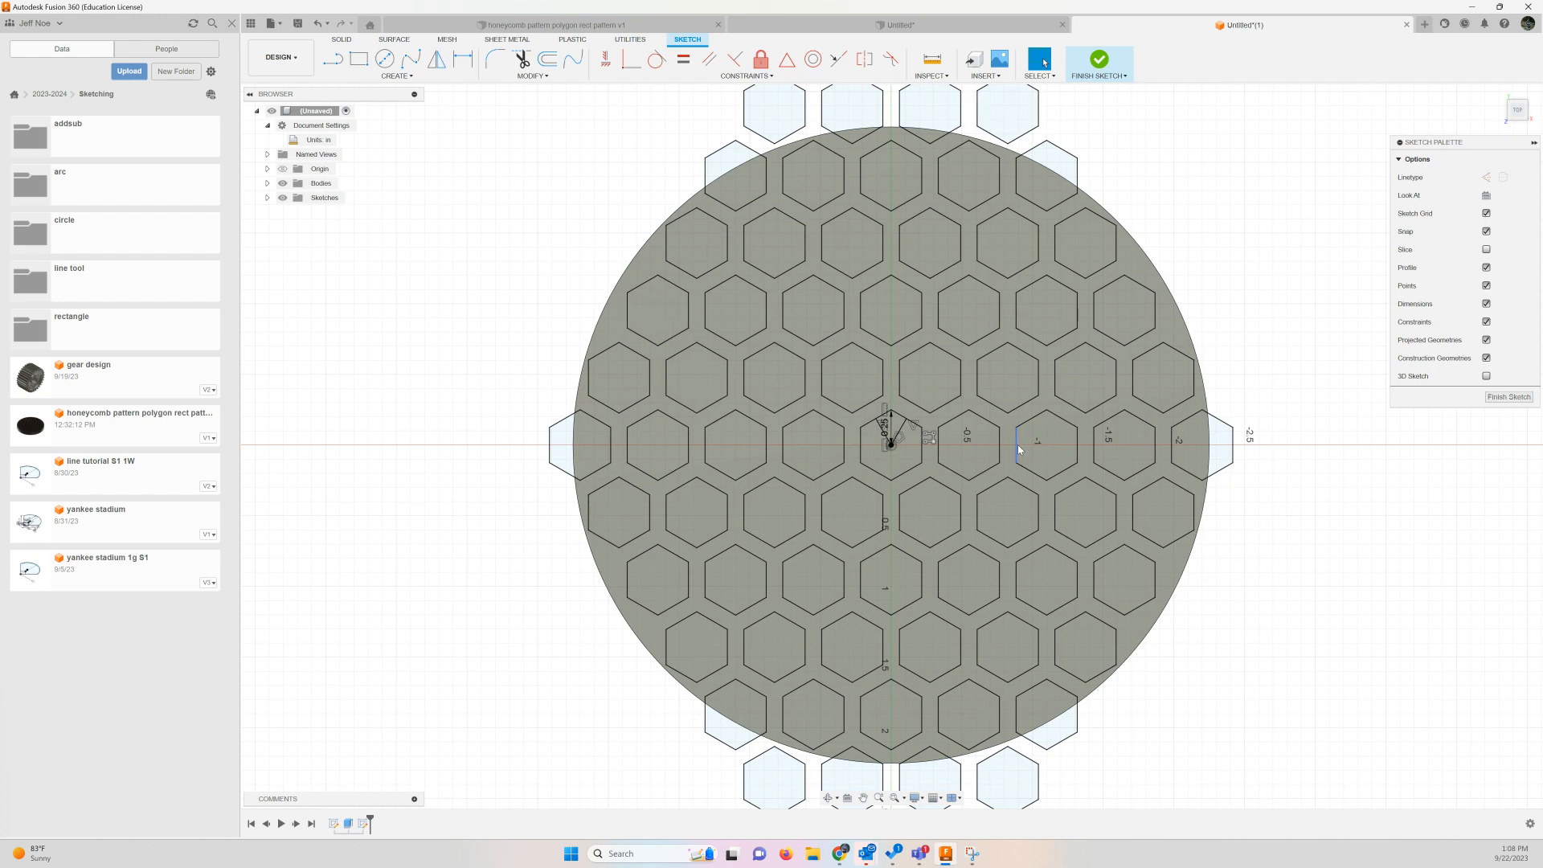
Finish the honeycomb sketch on the disc's top face
scroll(1019, 449, up, 2)
scroll(1019, 449, down, 5)
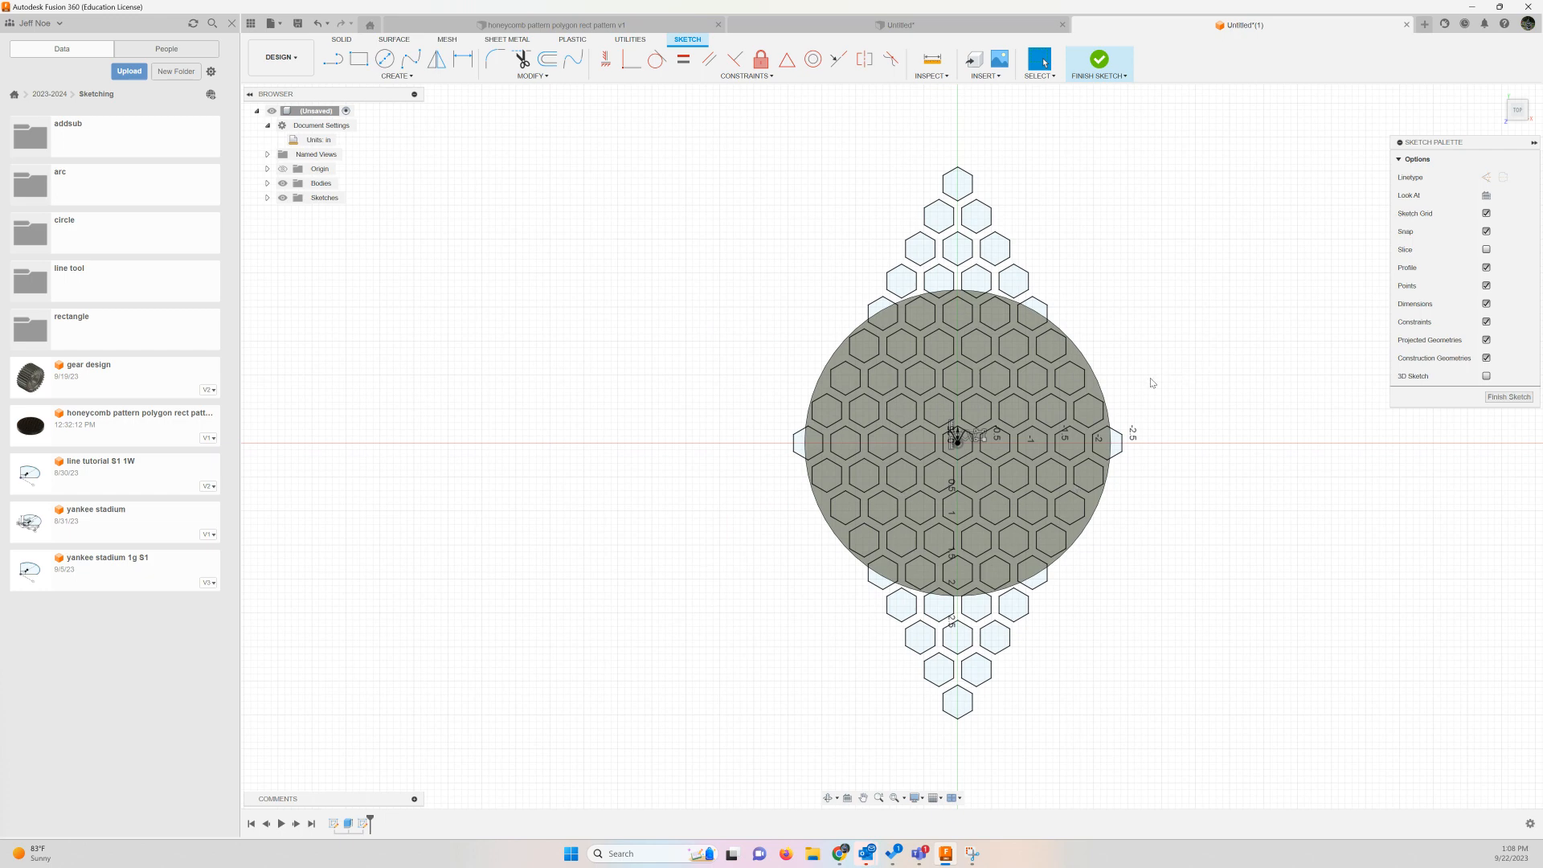
scroll(1152, 383, up, 4)
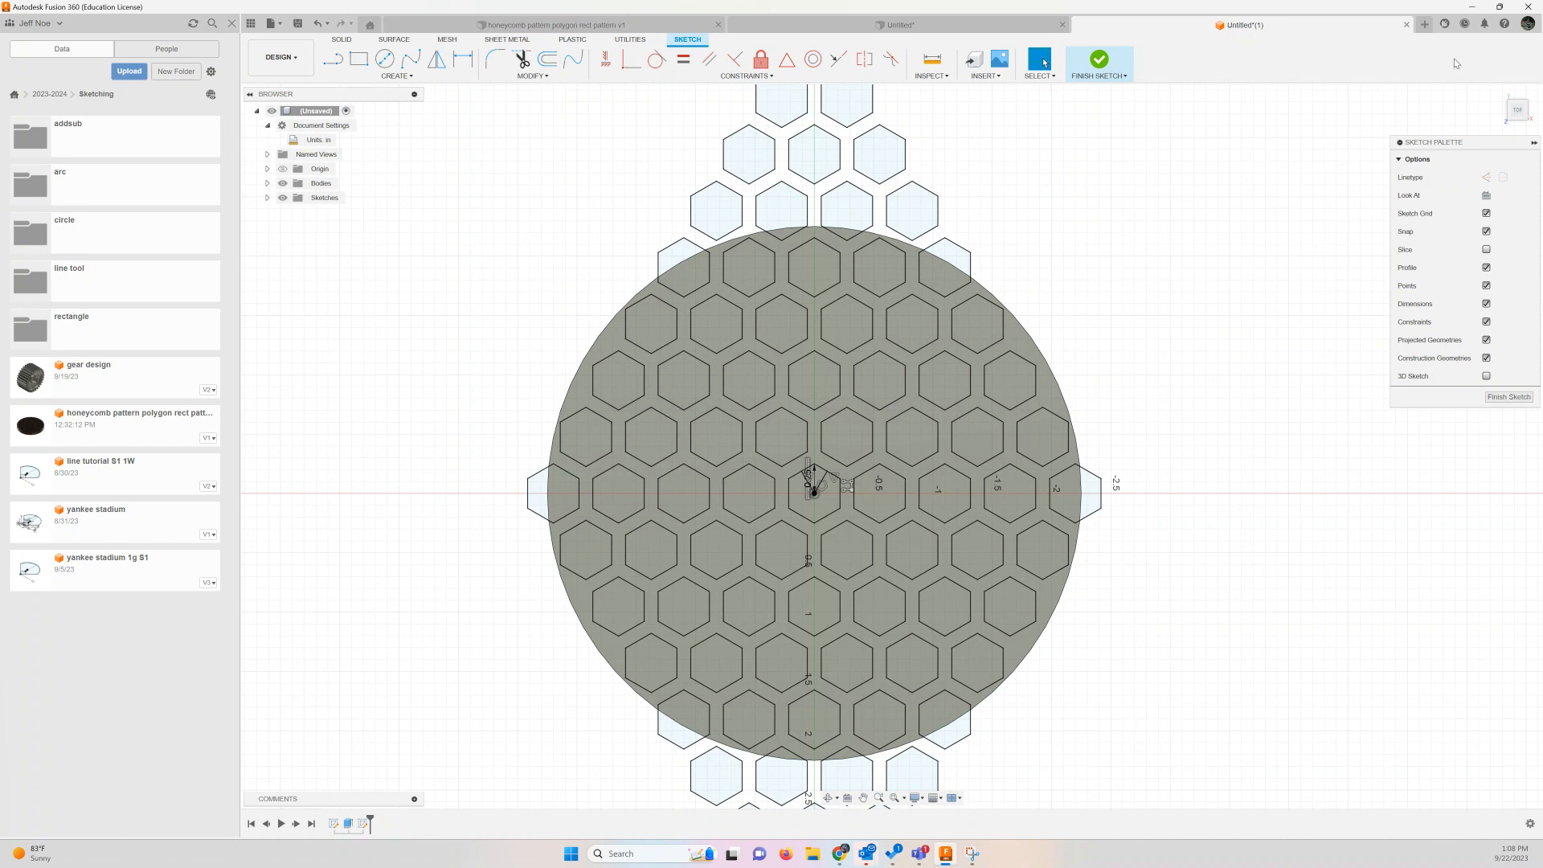
click(1100, 62)
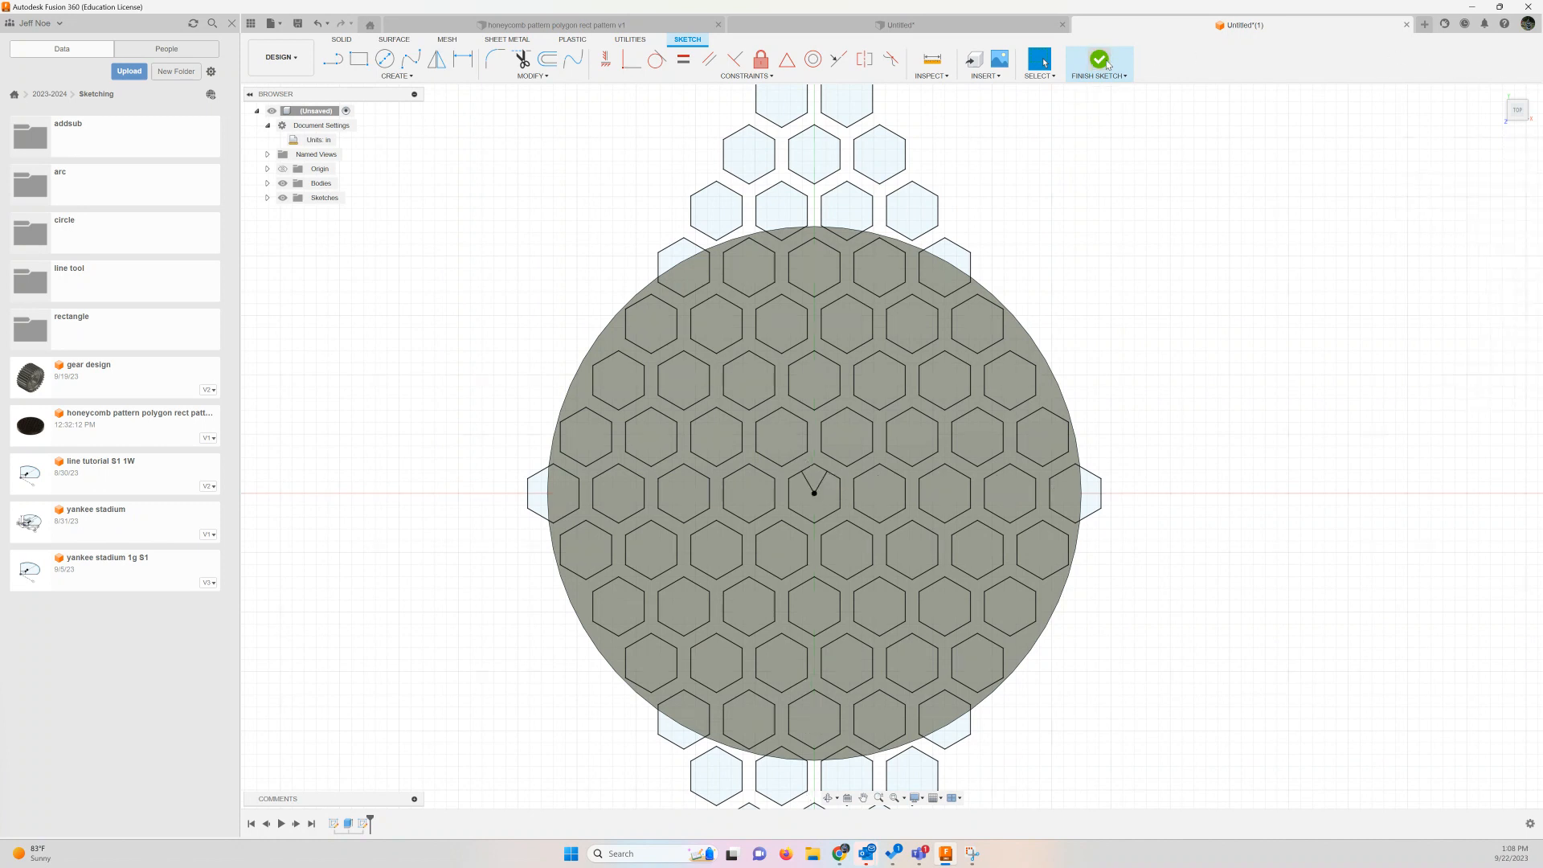
click(1499, 92)
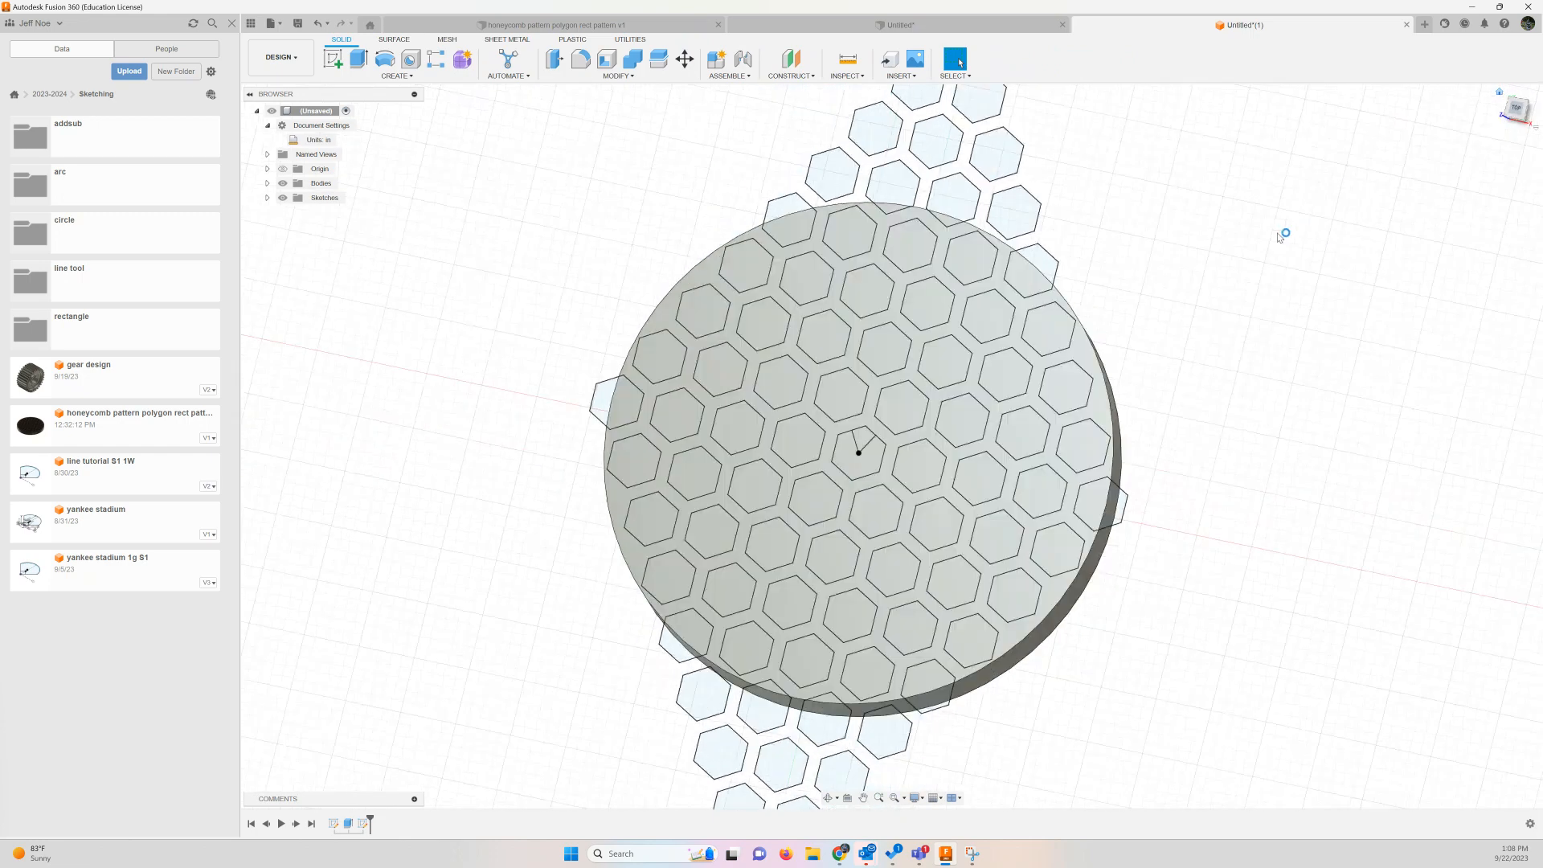
click(890, 295)
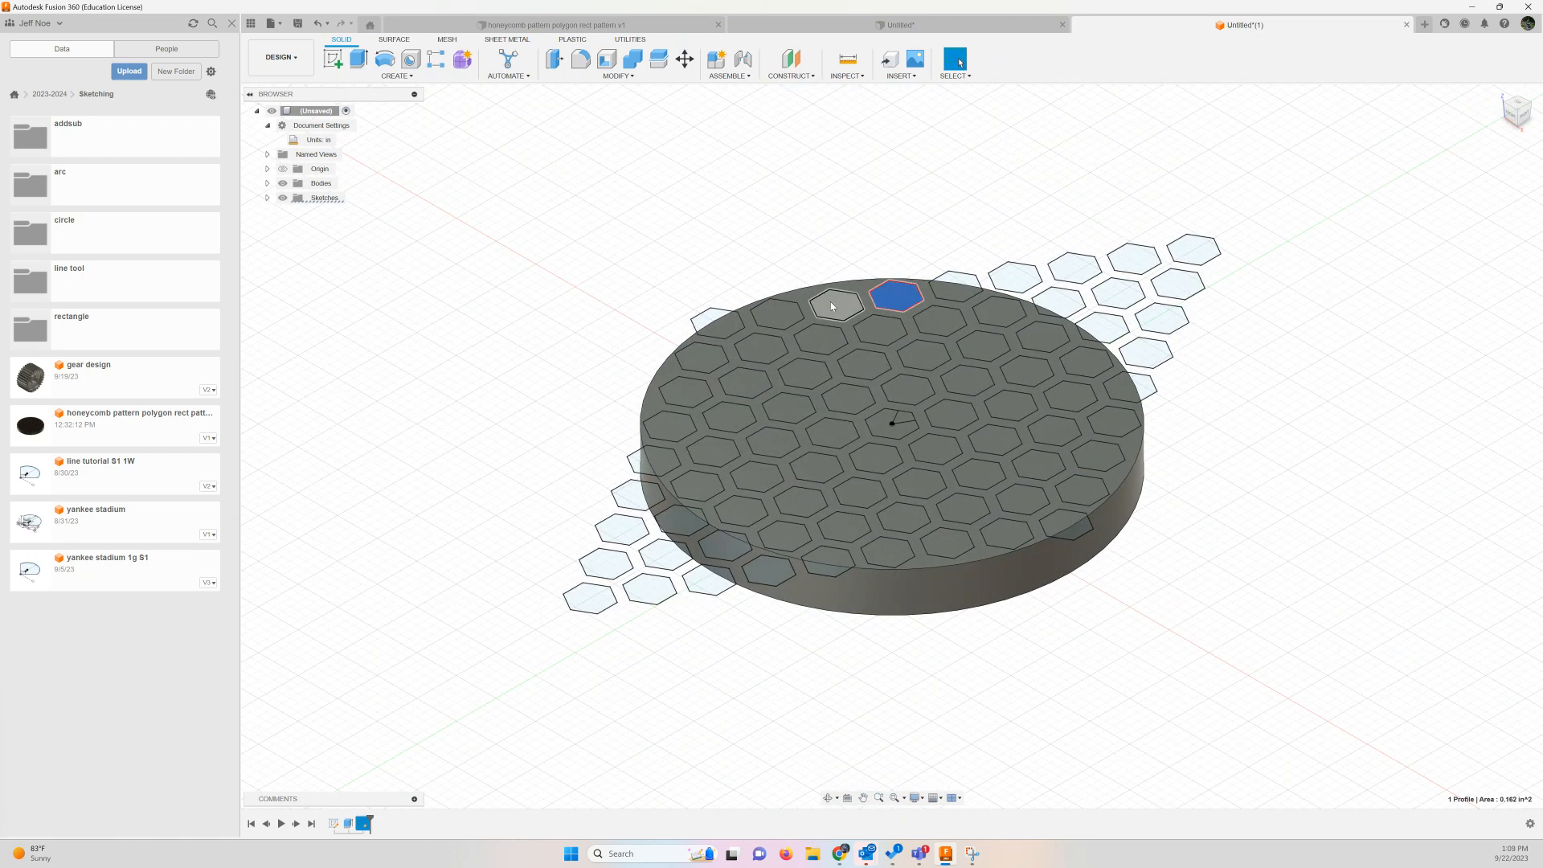
click(736, 325)
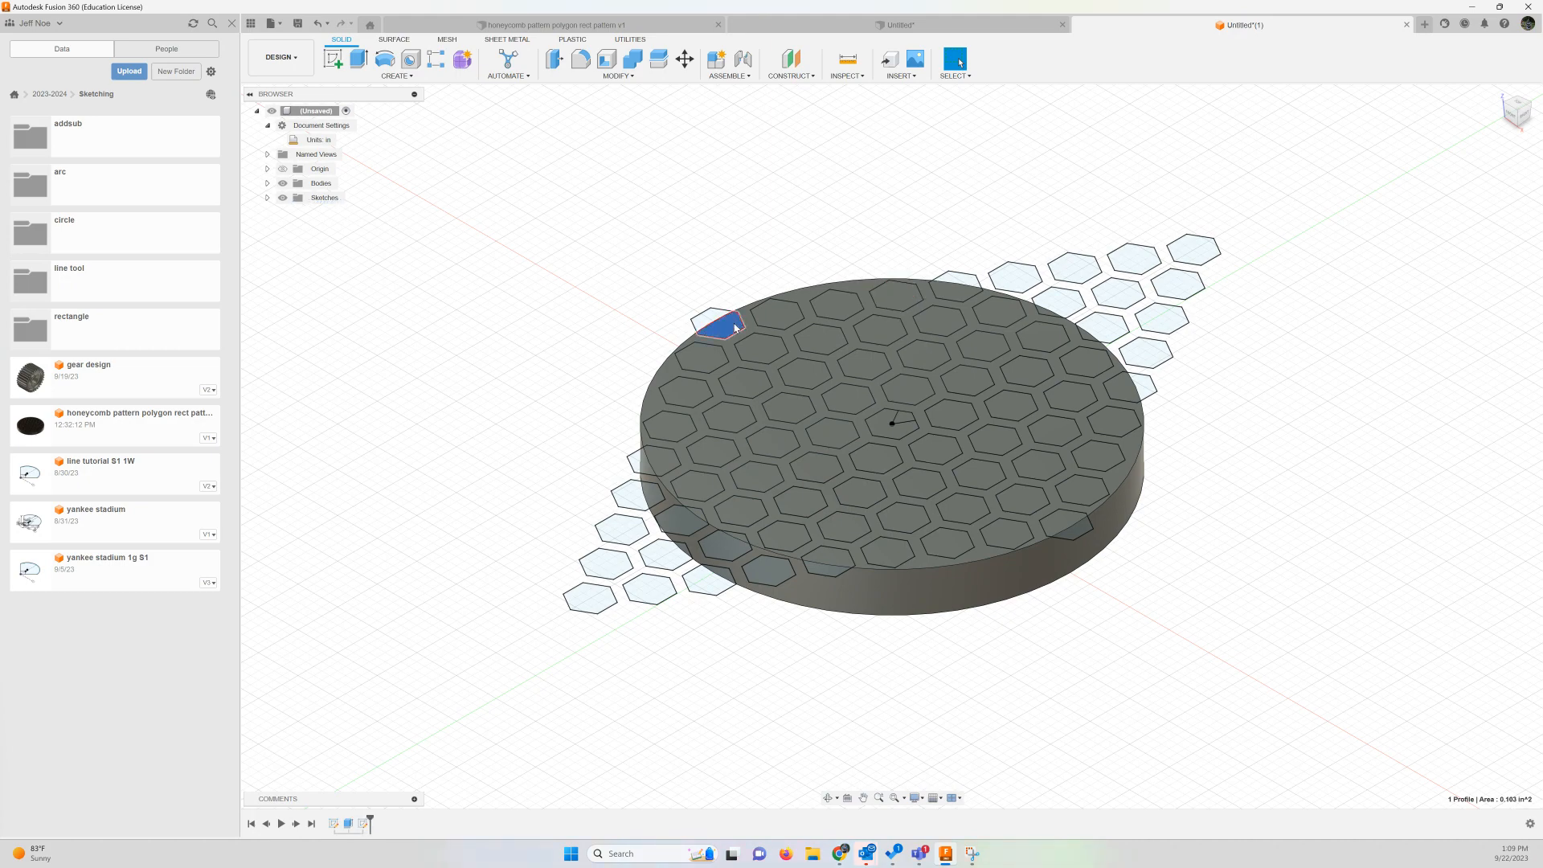
click(966, 296)
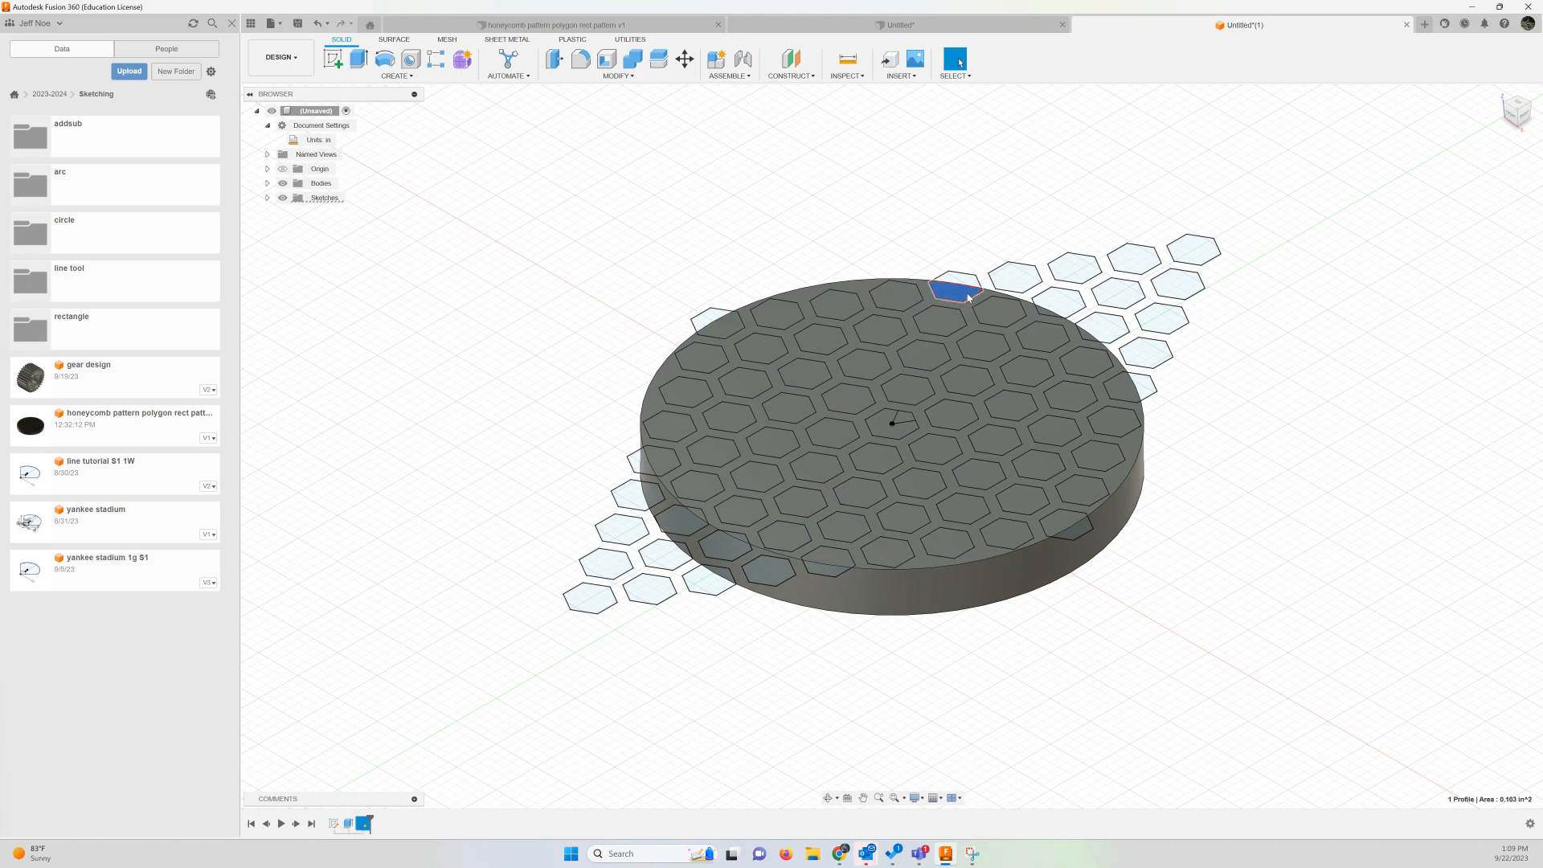
mouse_move(535, 243)
mouse_down()
mouse_move(655, 338)
mouse_move(1335, 663)
mouse_up()
click(1311, 482)
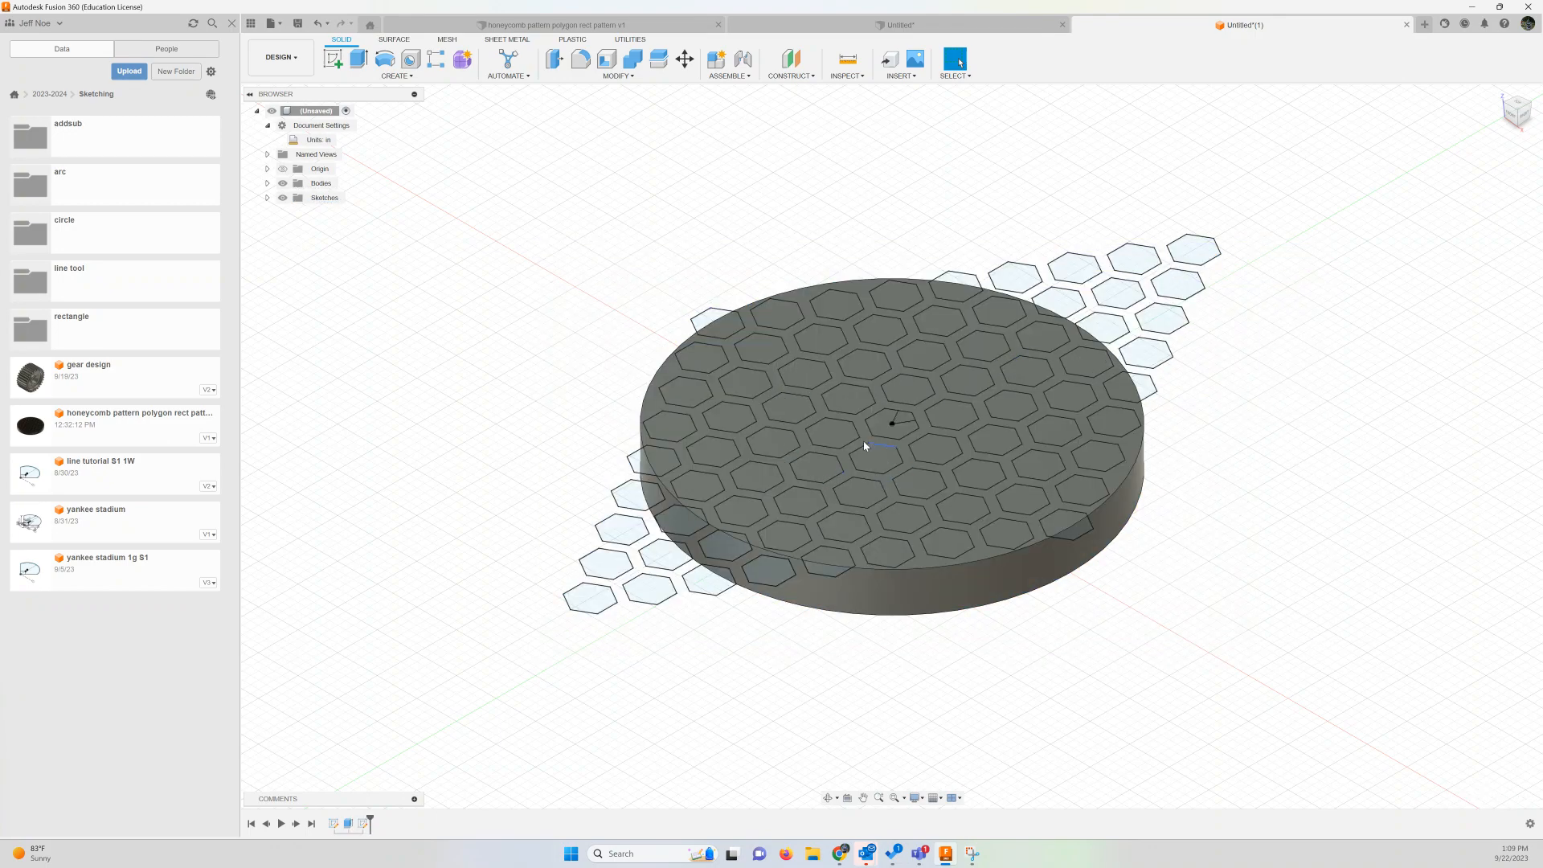
drag(527, 226, 1401, 638)
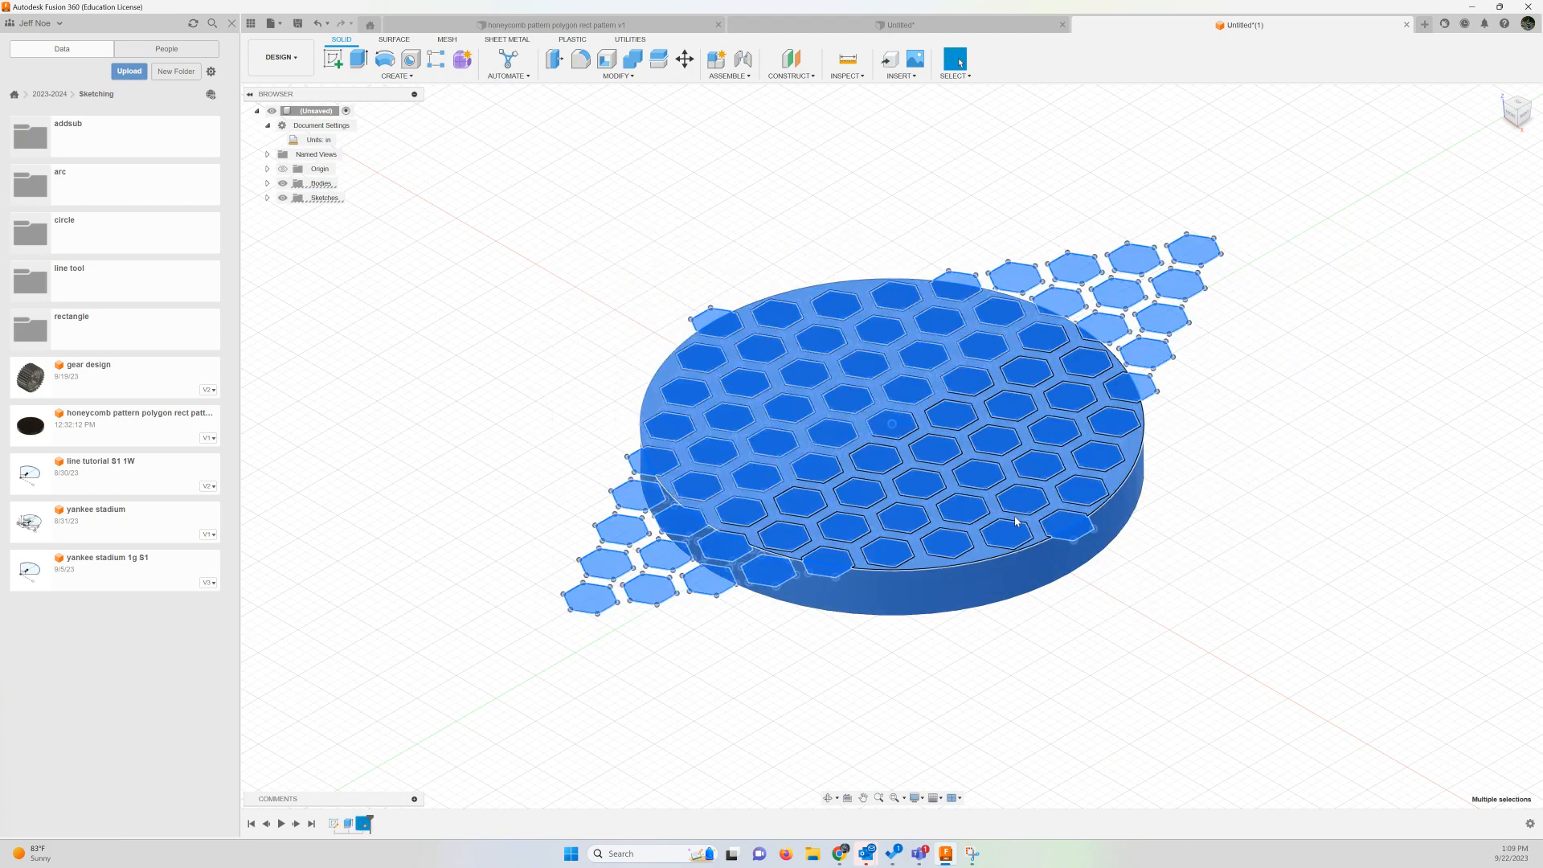
click(1015, 520)
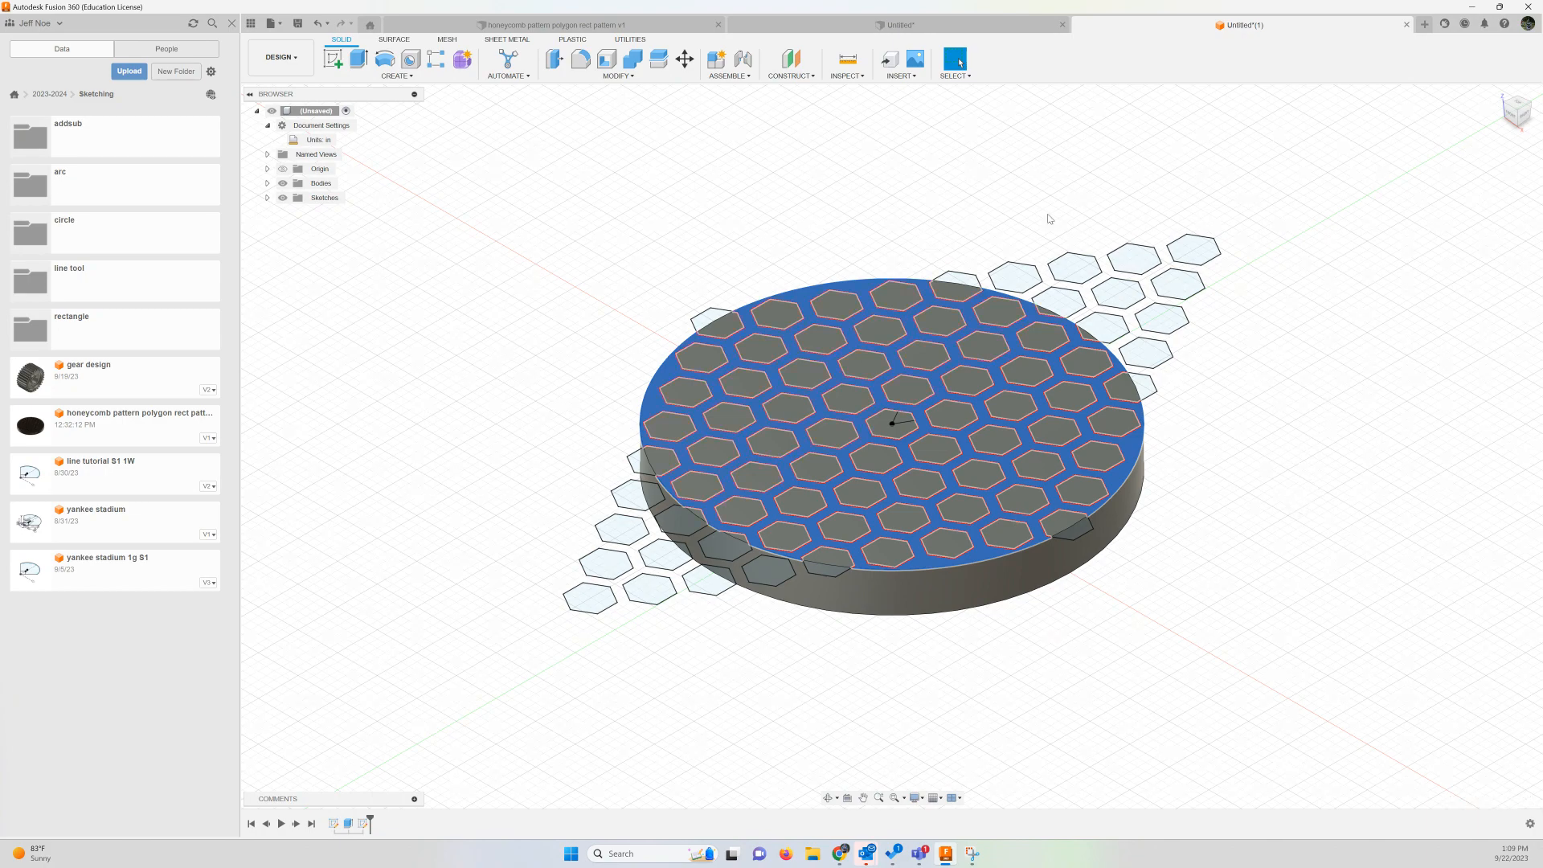
key(Escape)
mouse_move(463, 175)
mouse_down()
mouse_move(1368, 640)
mouse_move(1398, 675)
mouse_up()
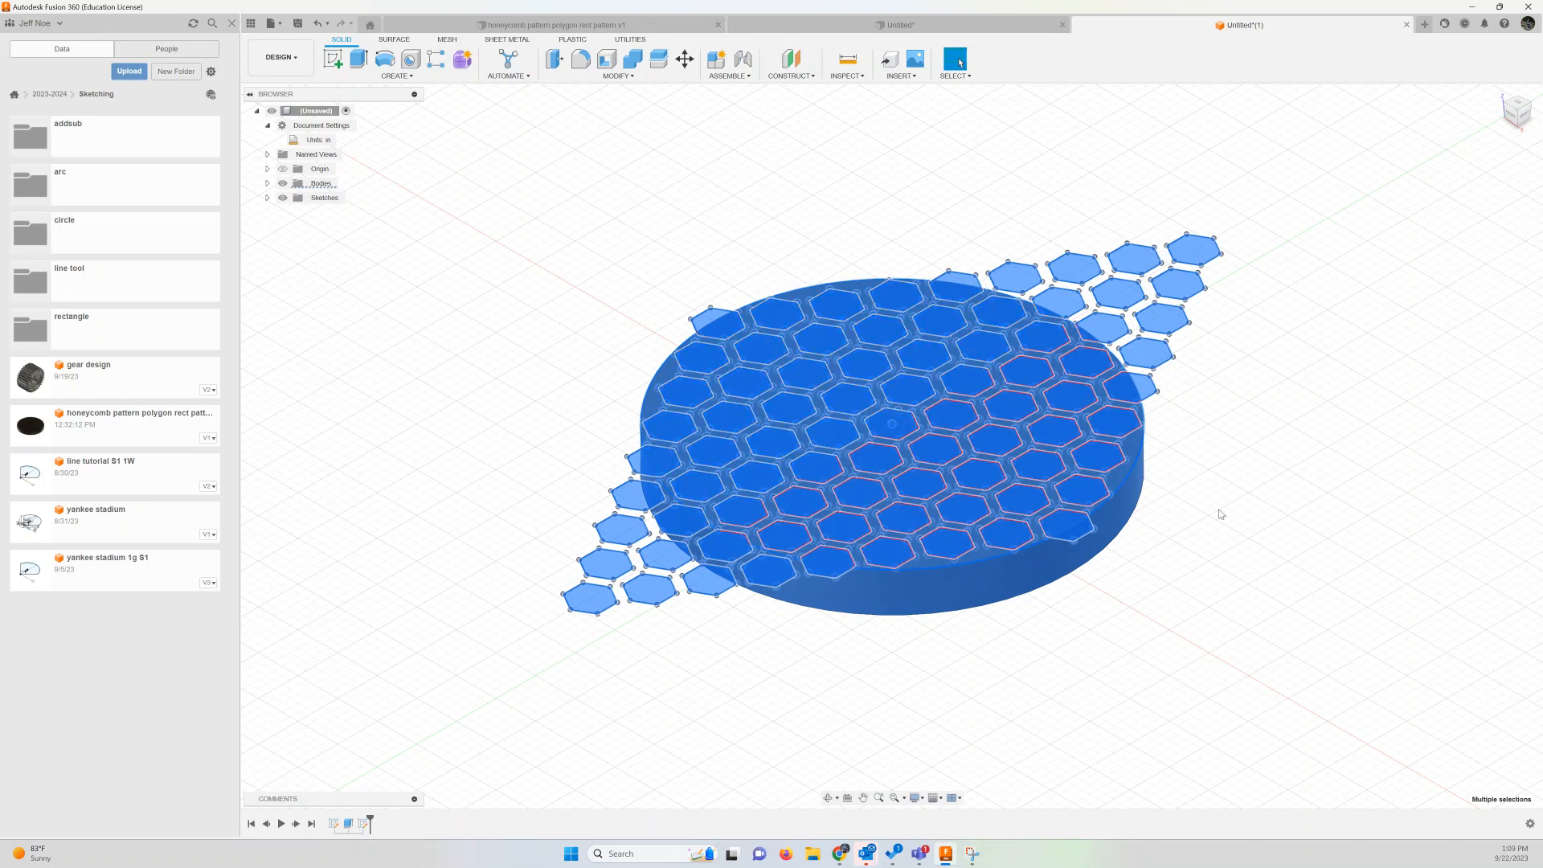
click(1283, 420)
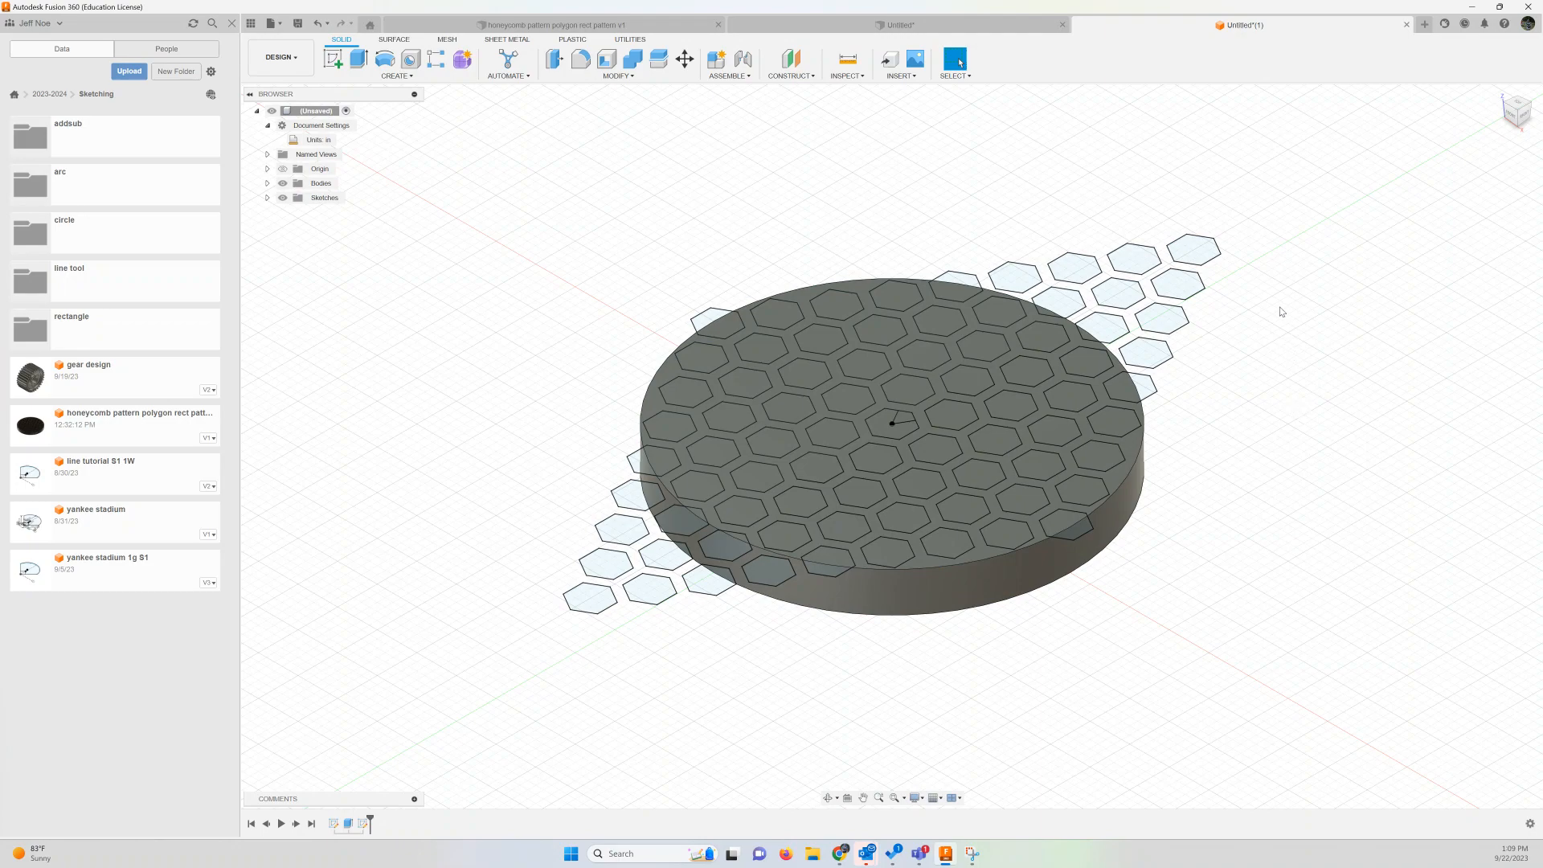
Select the web profile surrounding the hexagons on the disc's top face and invert the selection to pick all the hexagon profiles
click(921, 418)
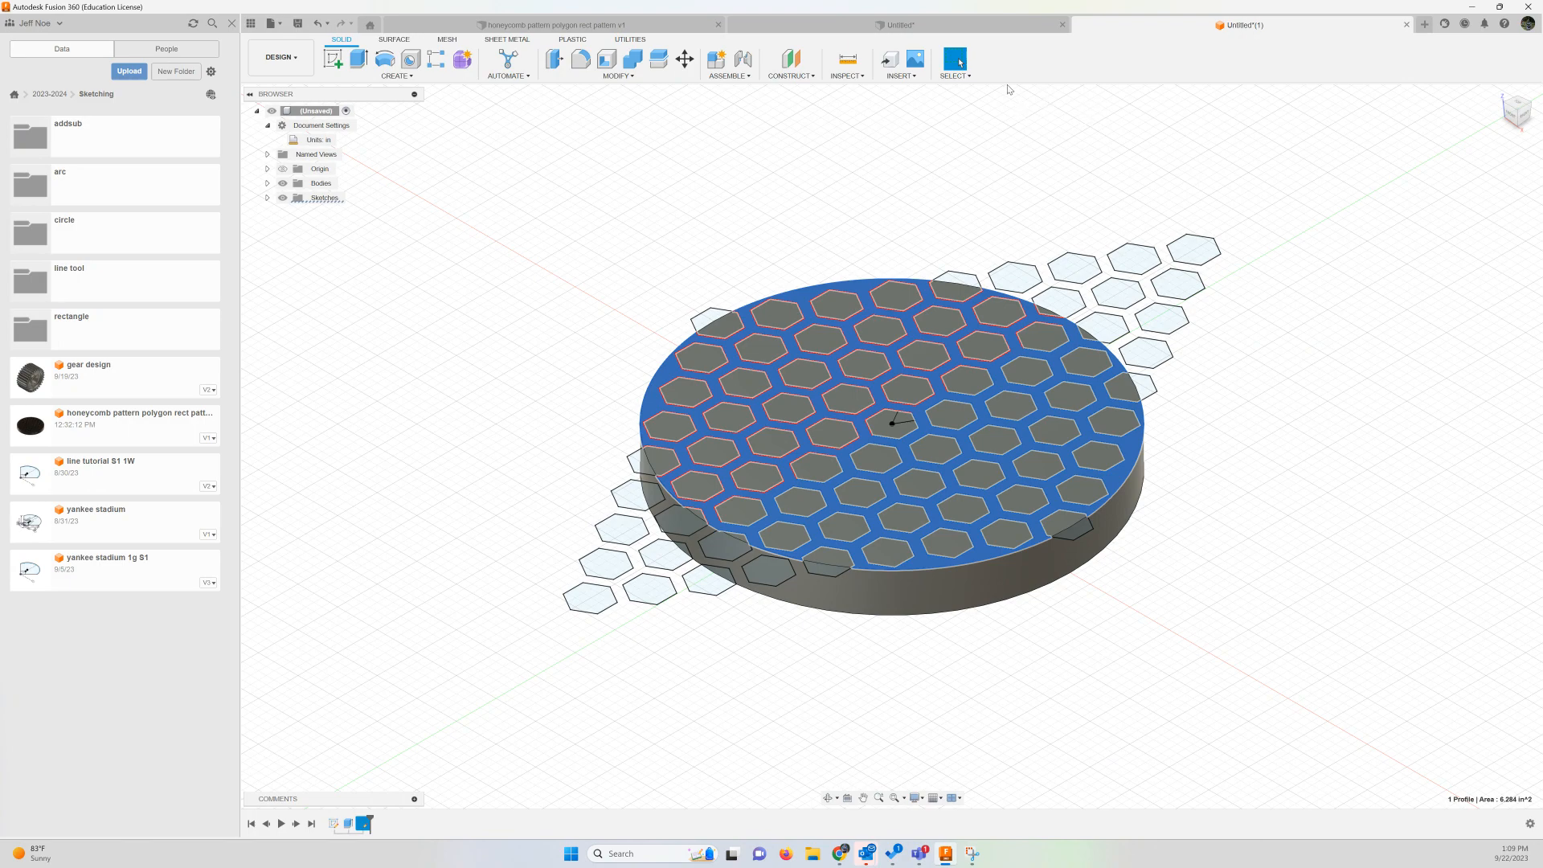
click(961, 80)
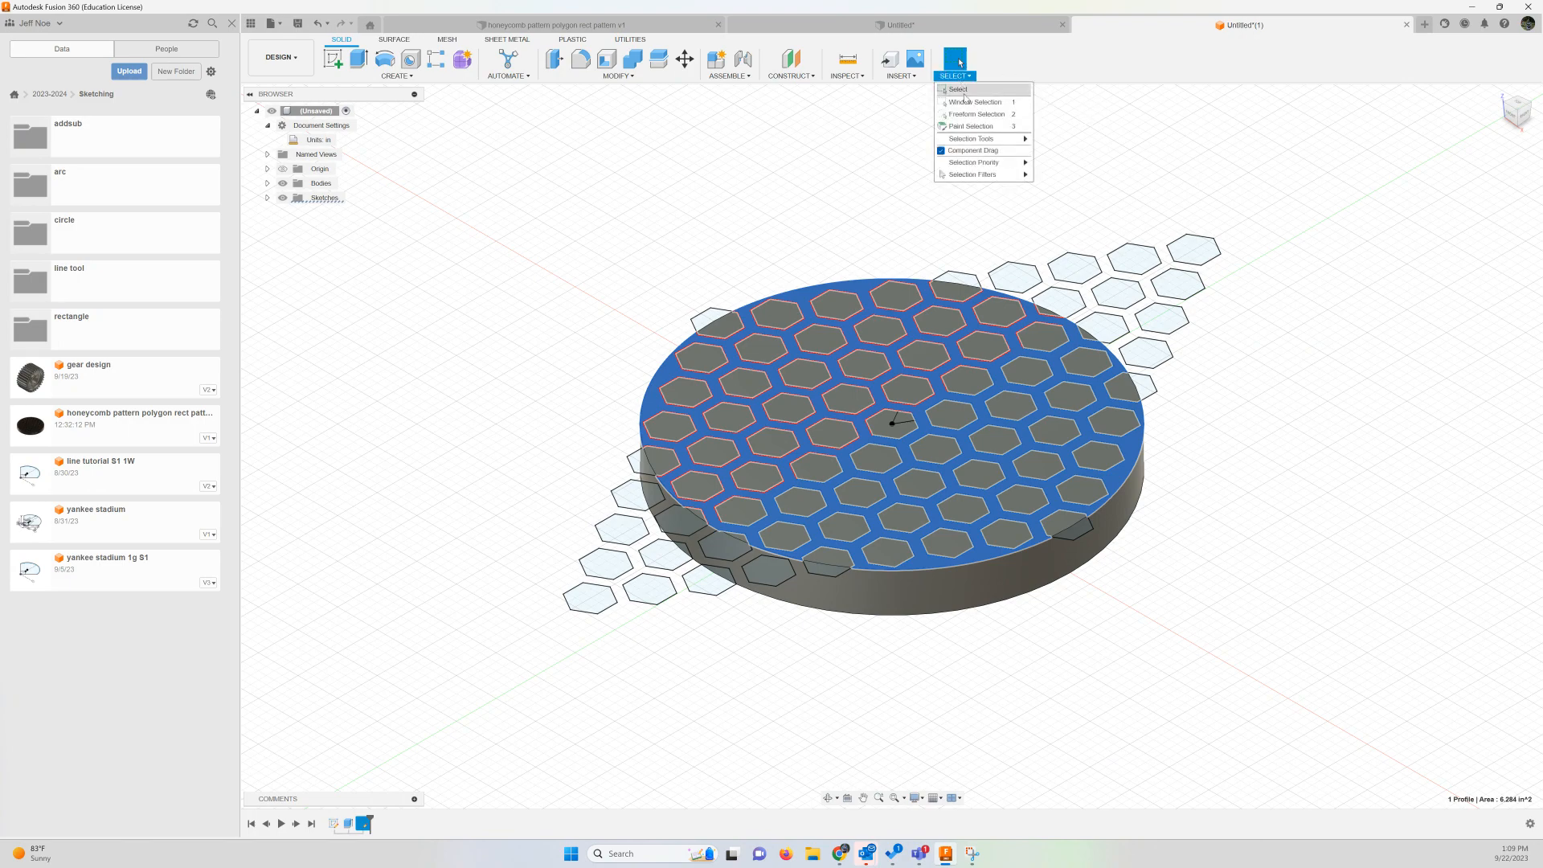
mouse_move(979, 142)
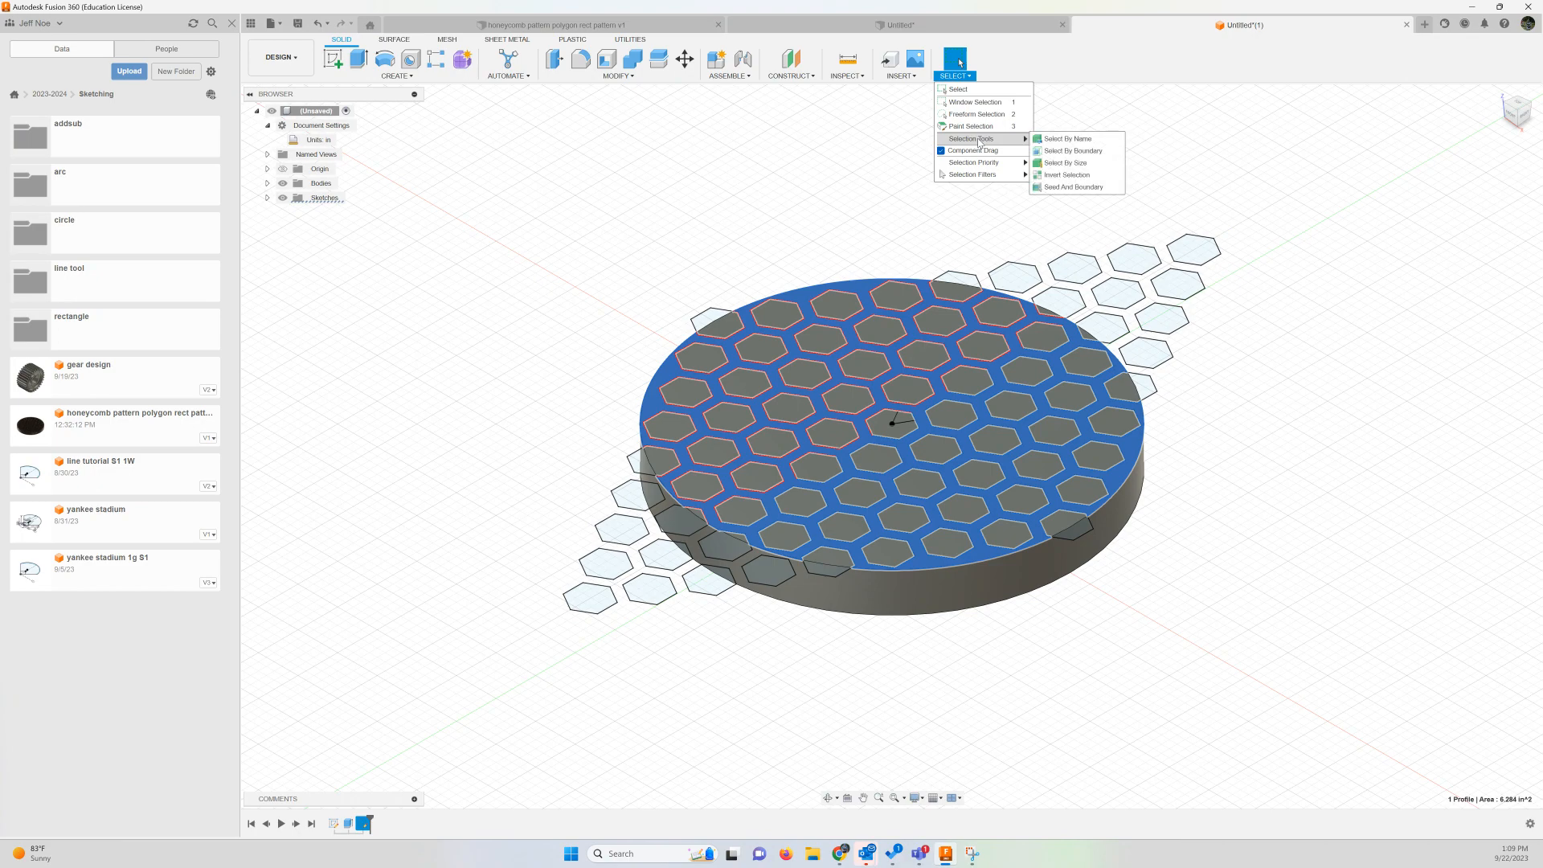
click(1059, 175)
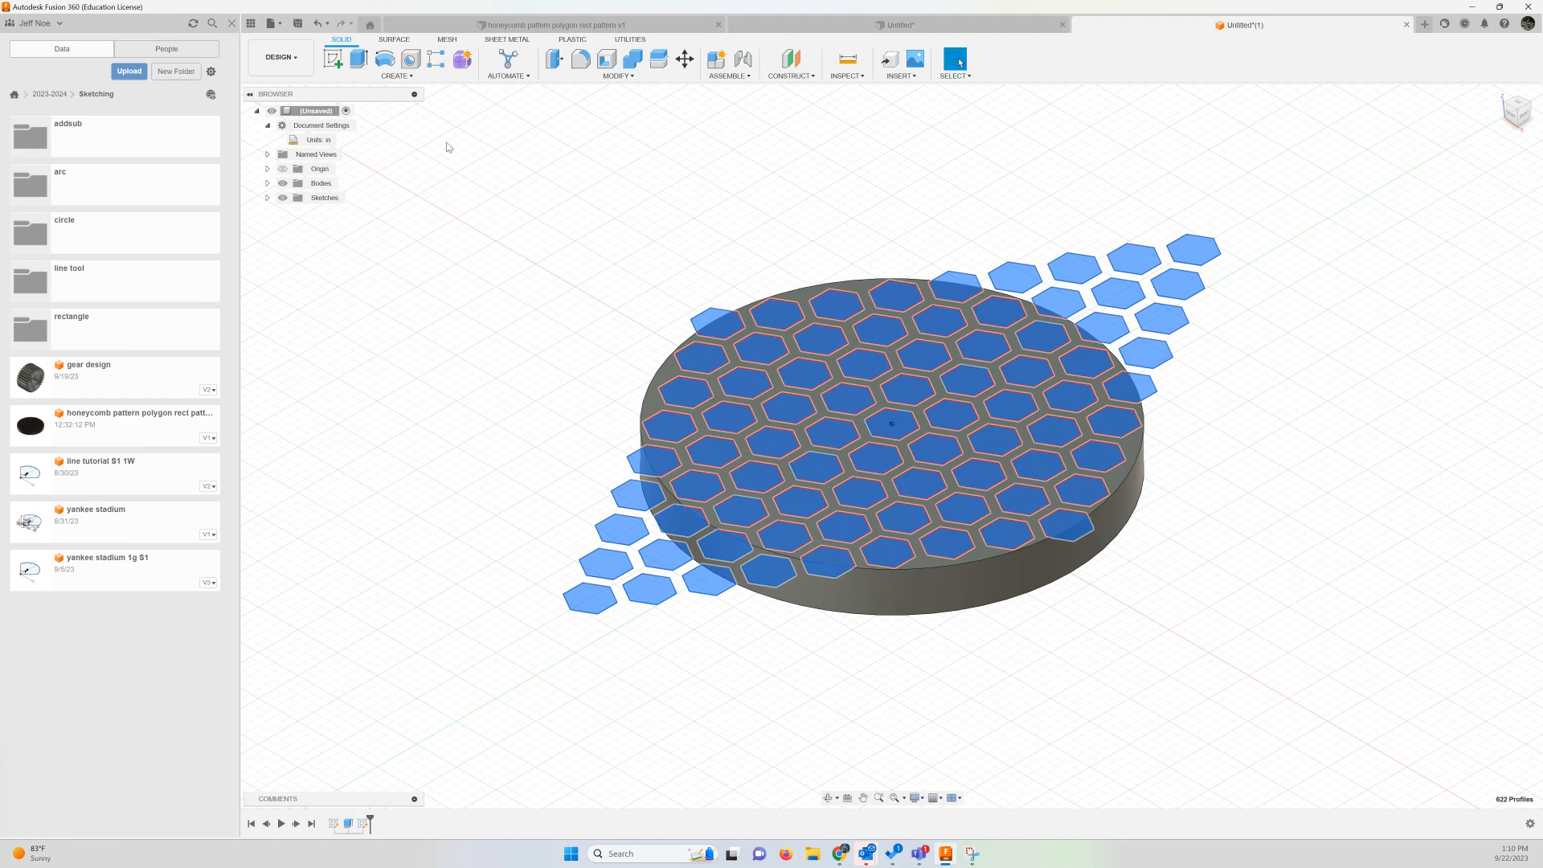
Extrude the selected hexagon profiles -2.70 in as a Cut through the disc
click(358, 58)
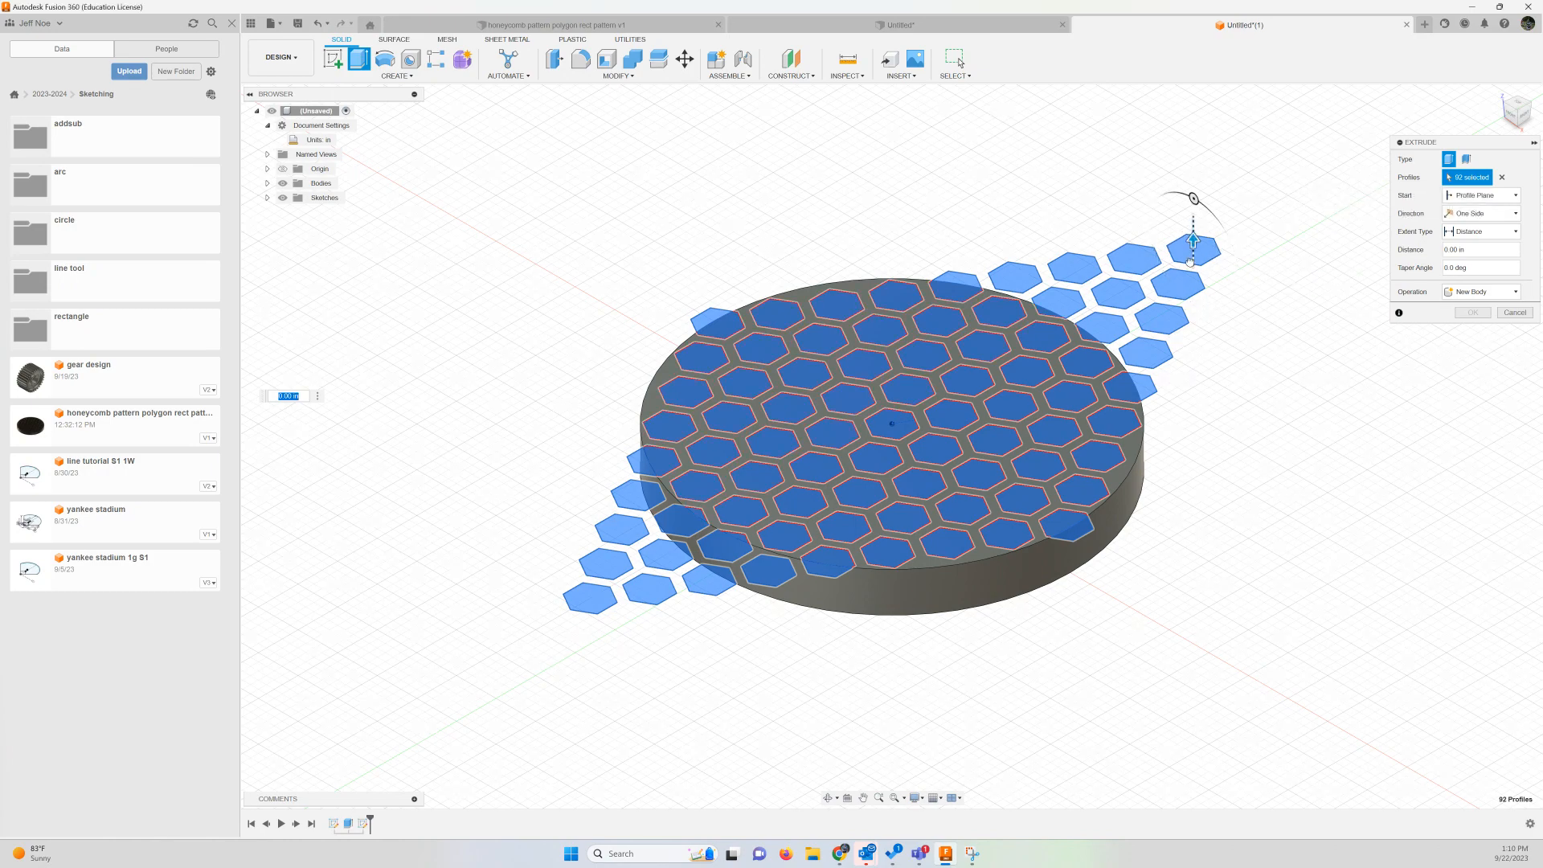
drag(1190, 262, 1189, 489)
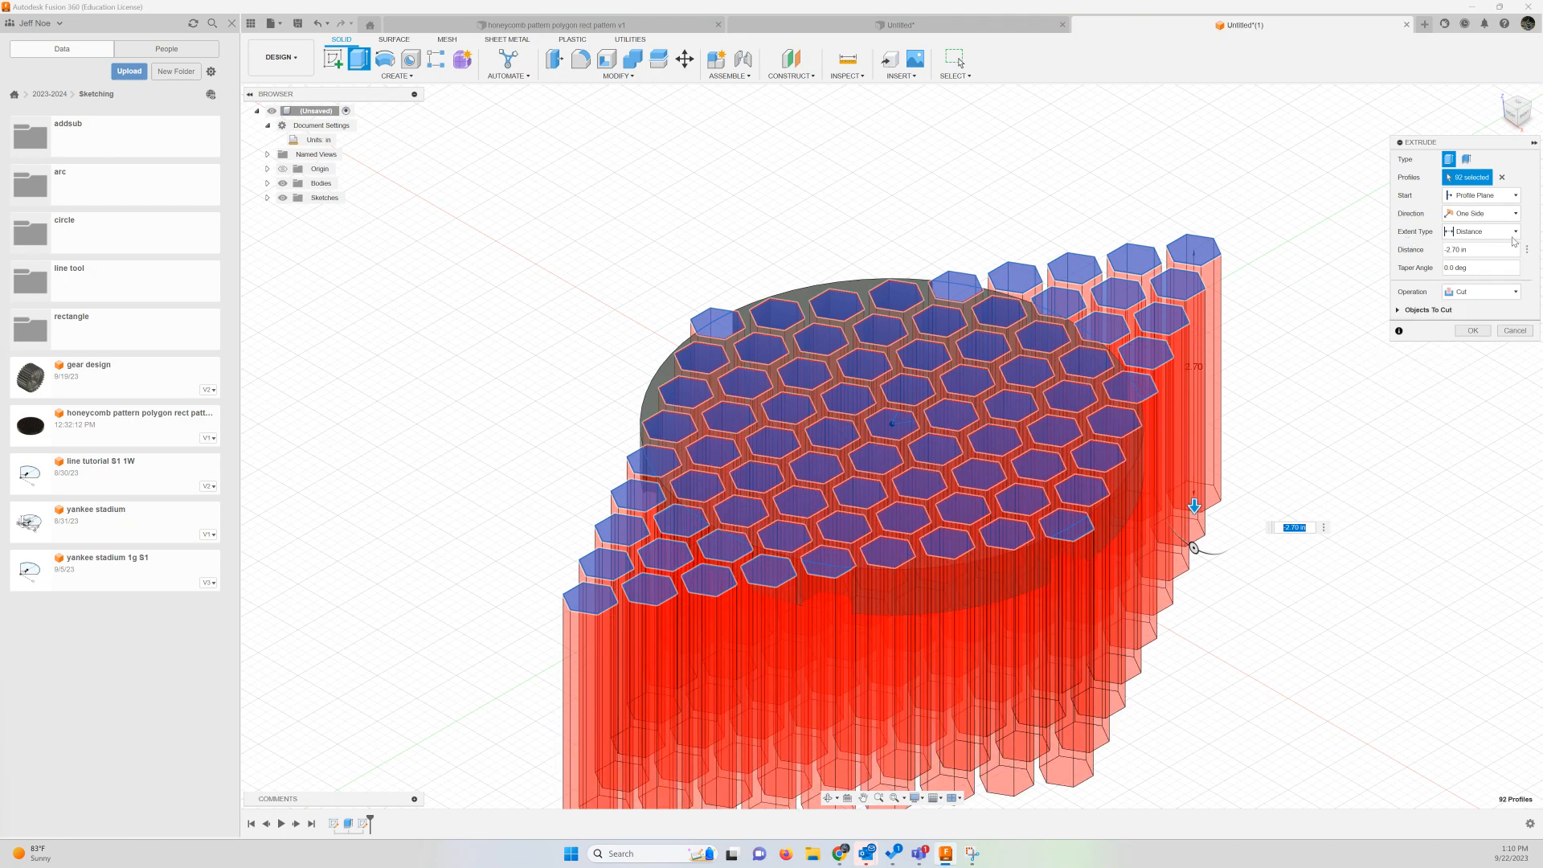
click(1471, 330)
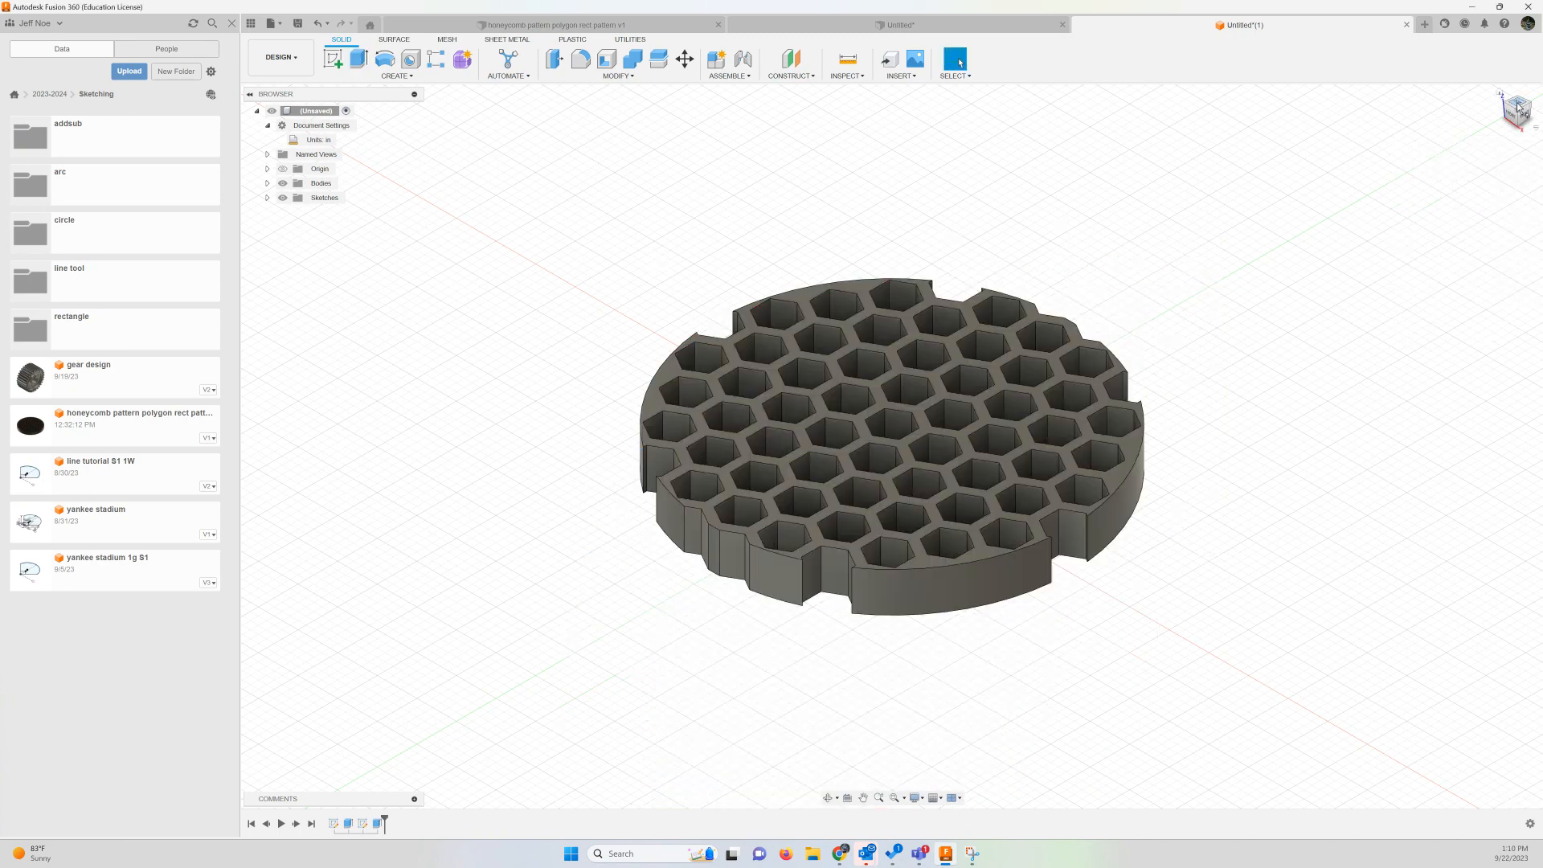
Show Sketch1 and extrude its outer ring profile 0.5 in, using Join to merge it with the honeycomb disc
mouse_move(1519, 109)
mouse_down()
mouse_move(1514, 150)
mouse_move(1500, 91)
mouse_up()
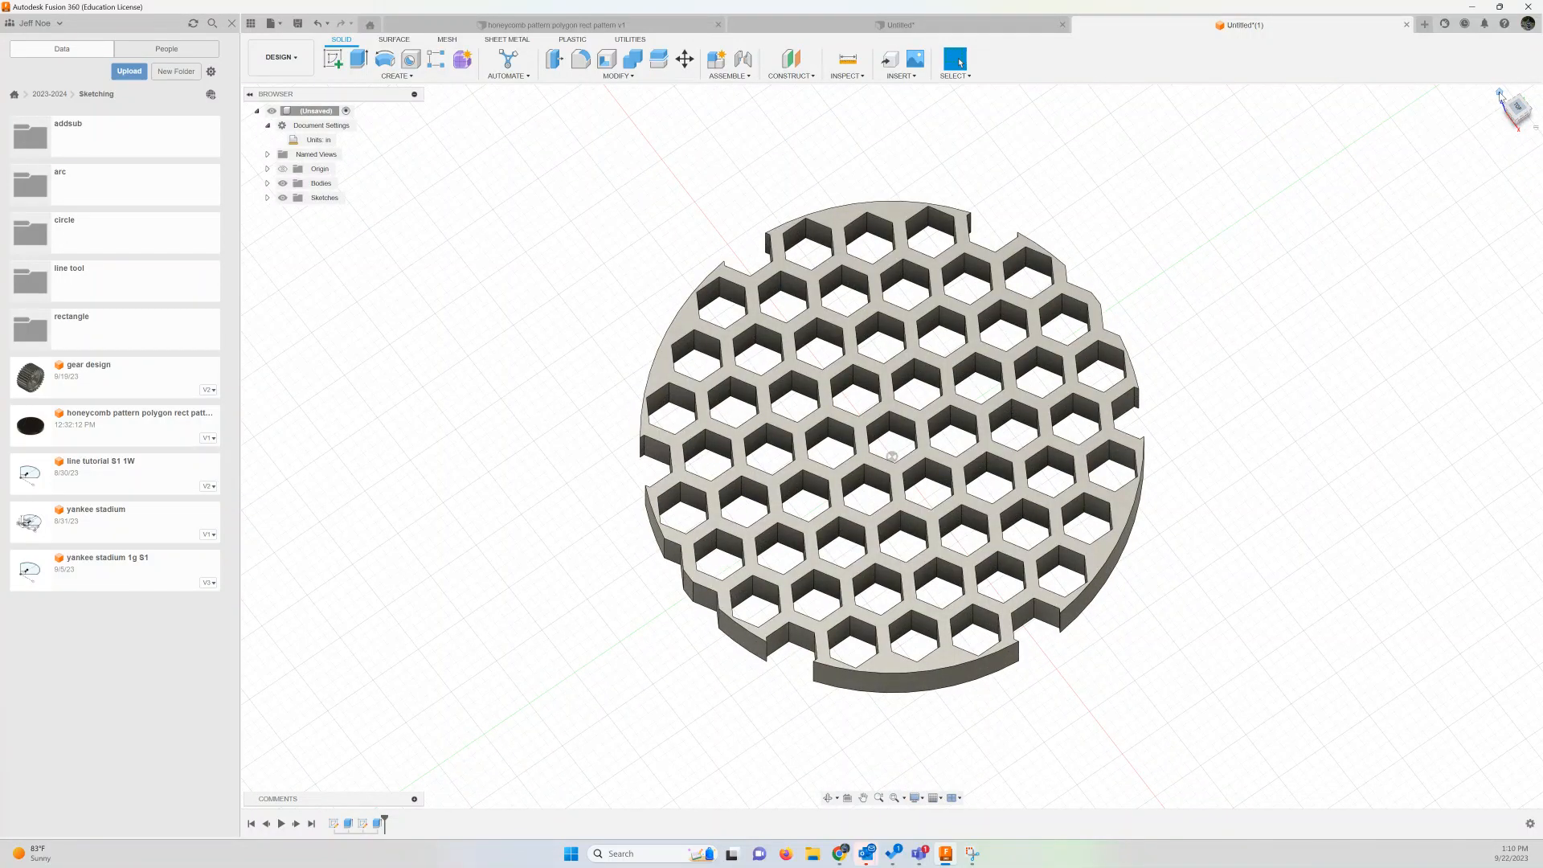
click(1499, 92)
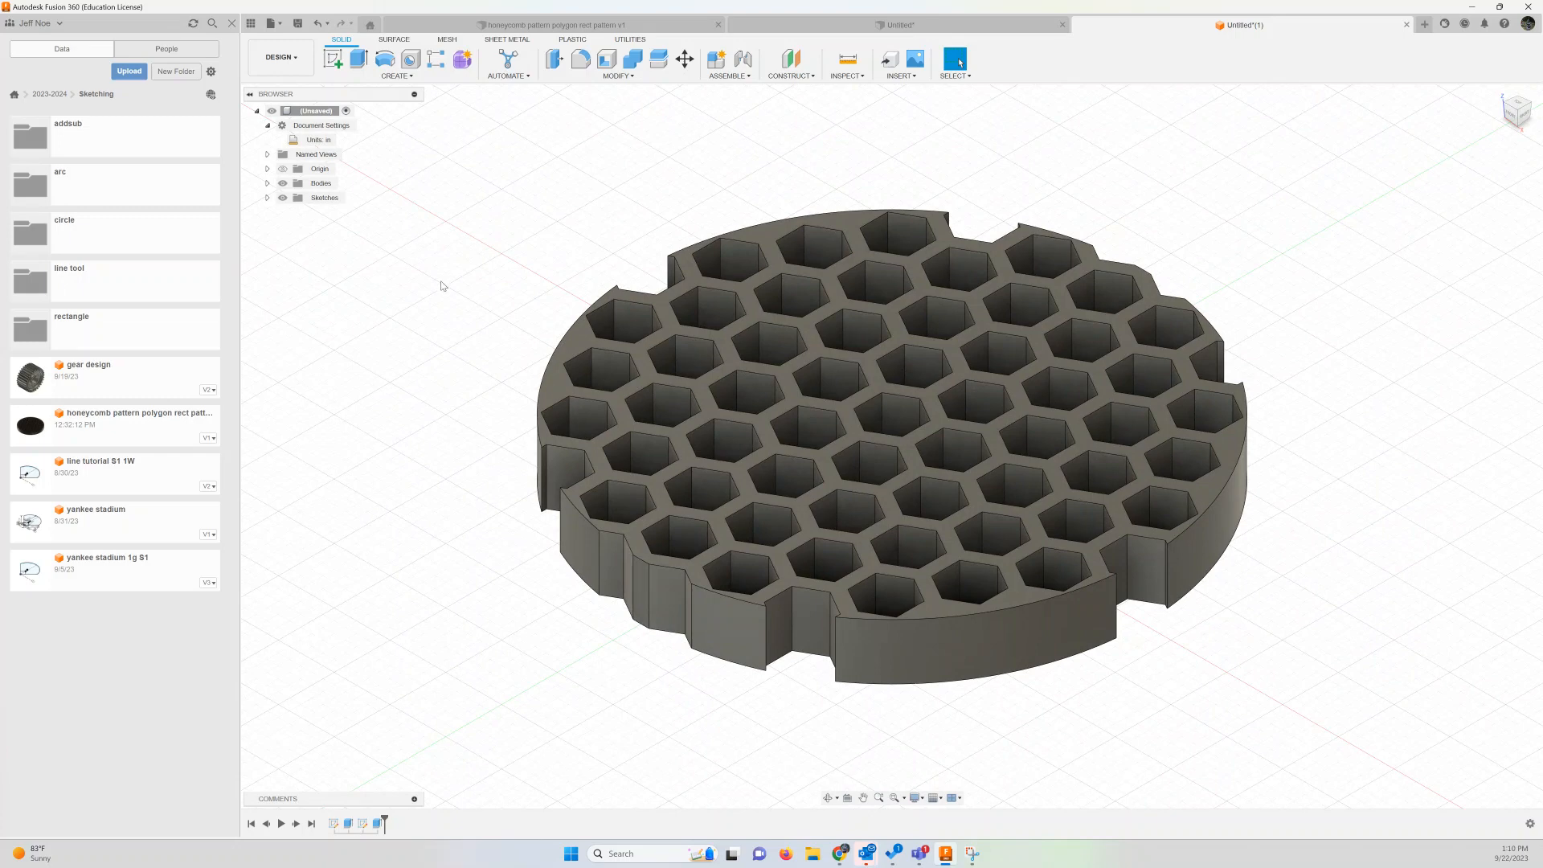
click(267, 199)
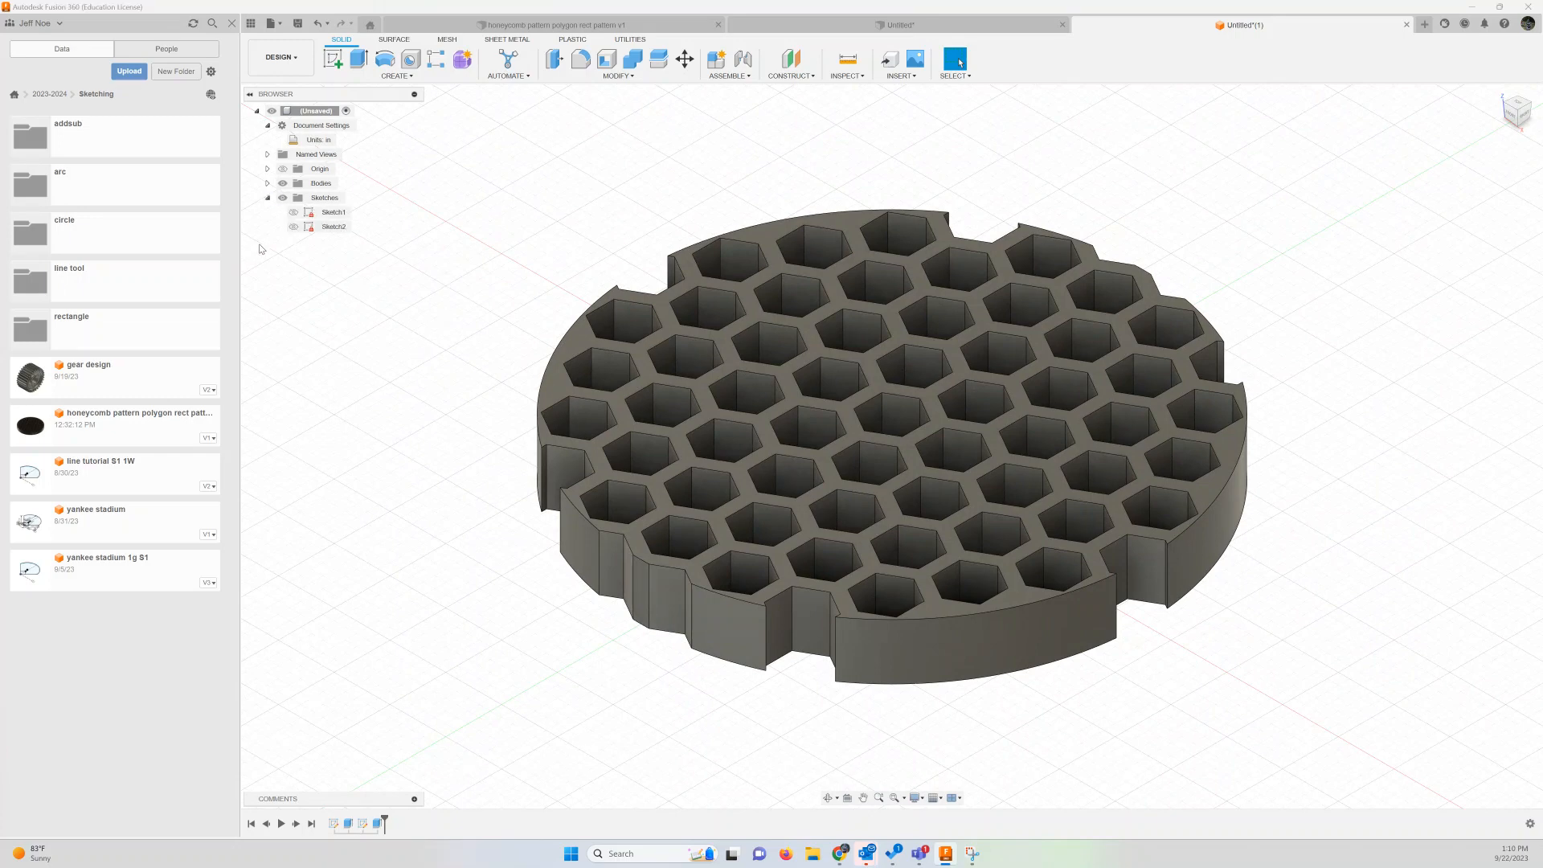
click(293, 212)
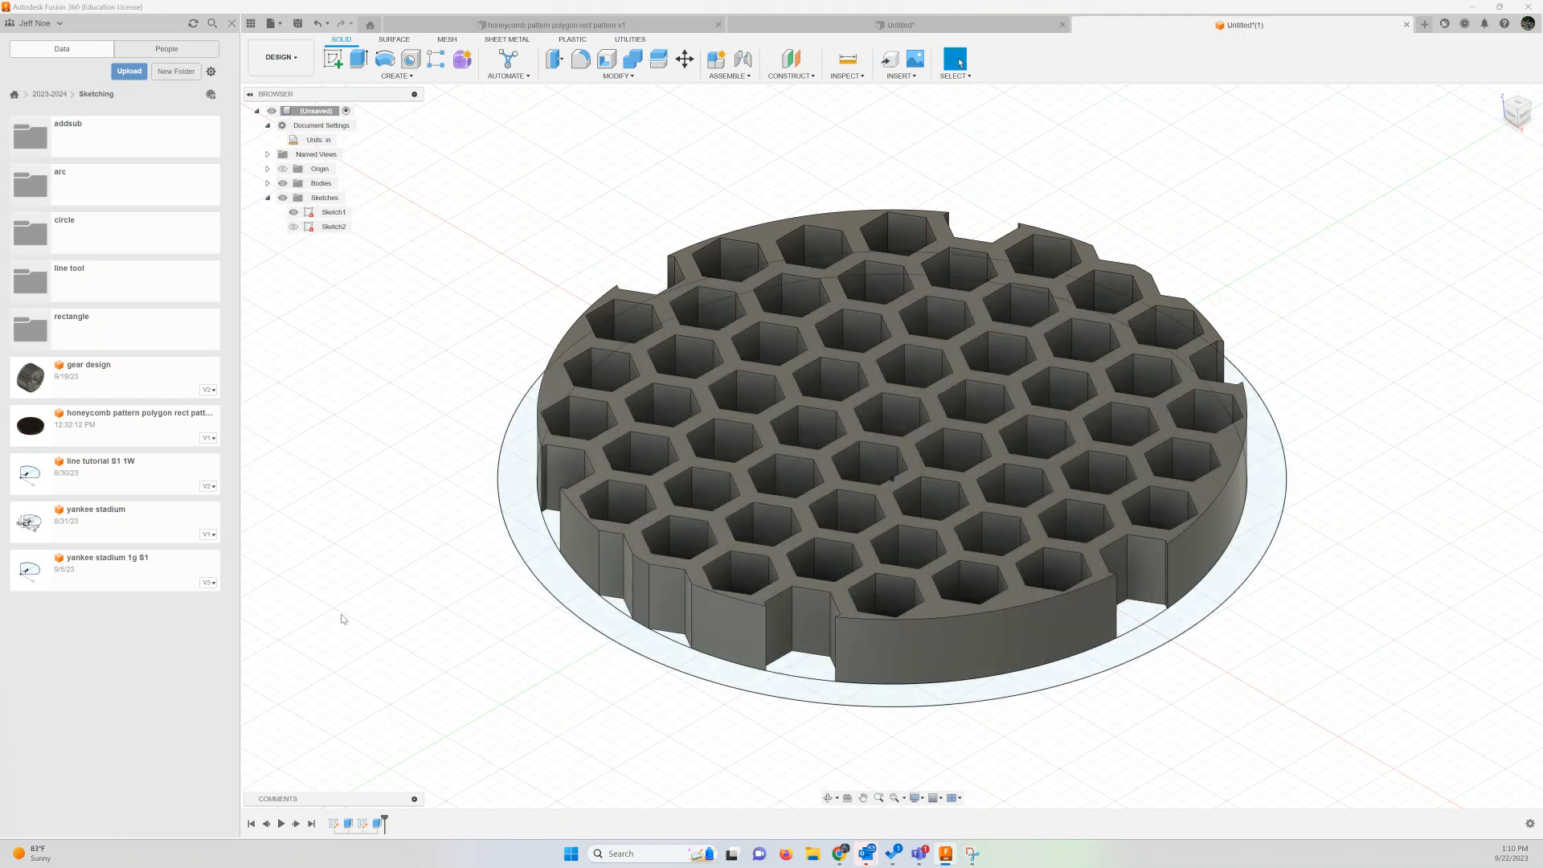
click(514, 503)
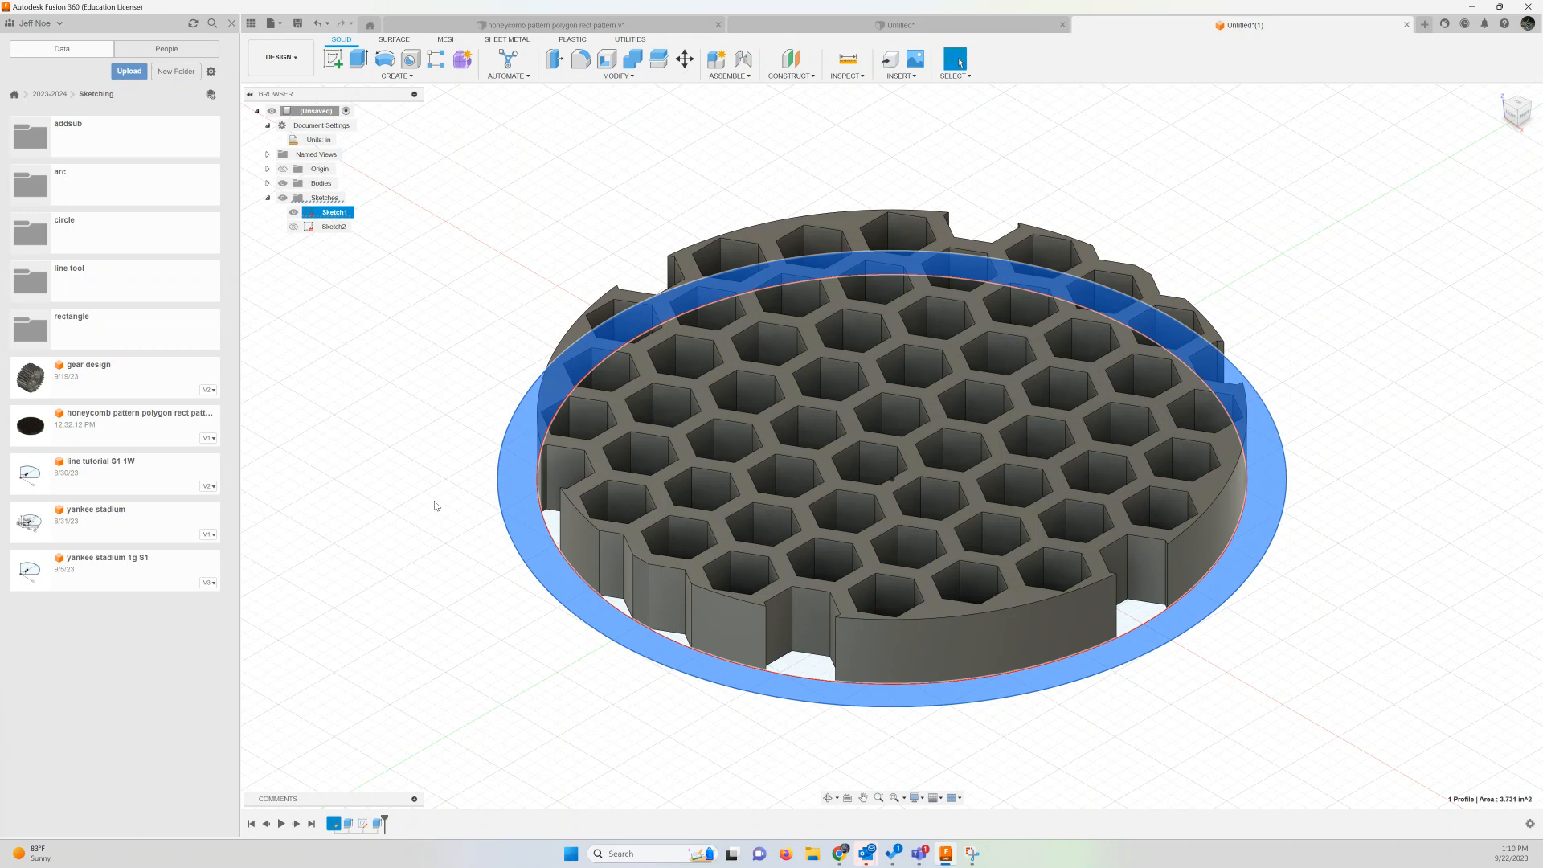
click(358, 64)
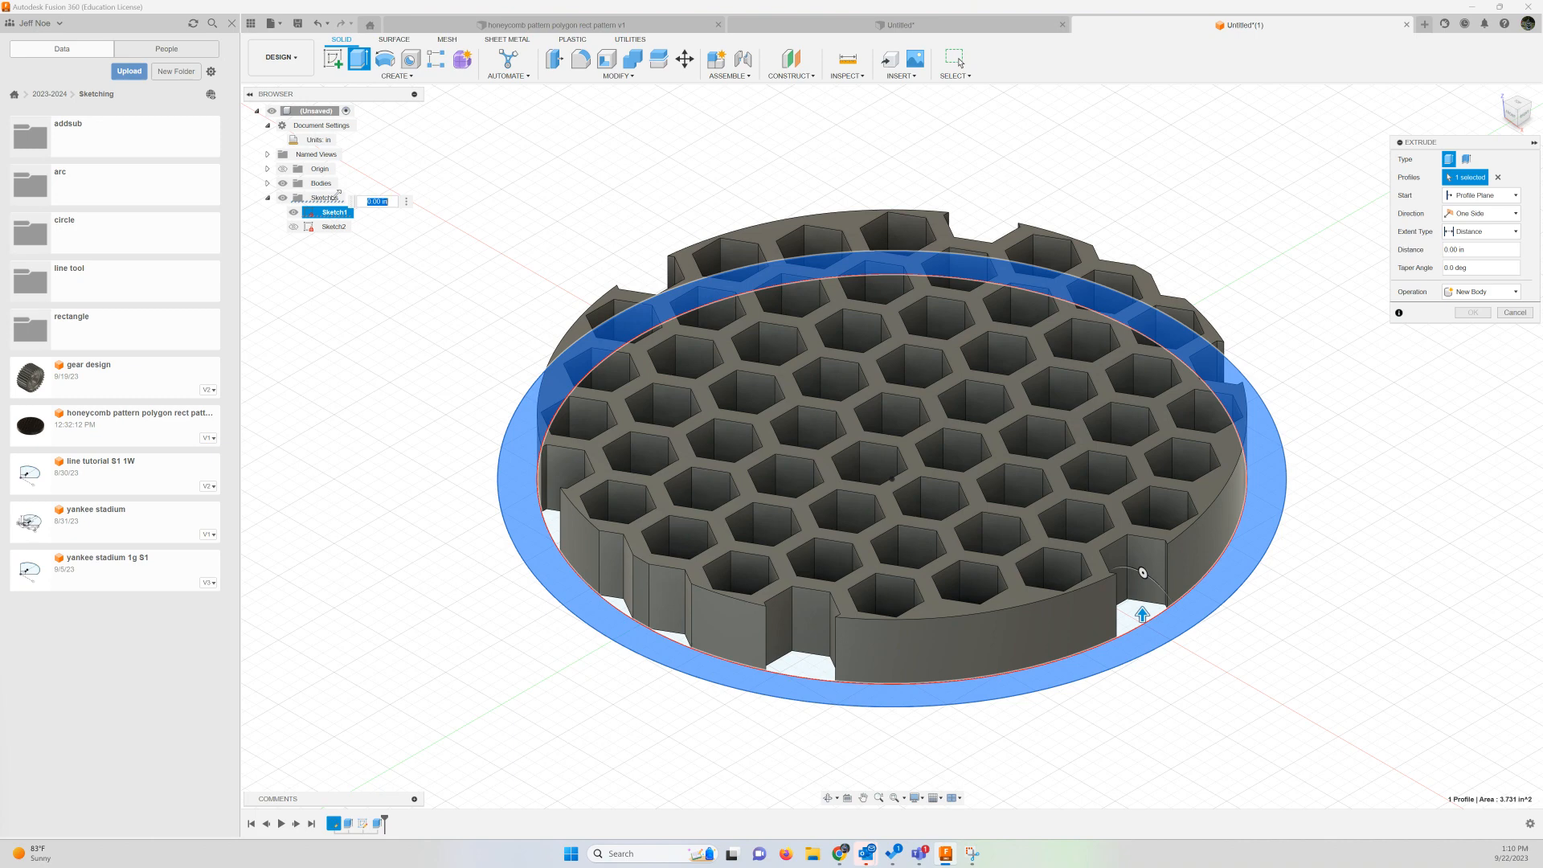
text(.5)
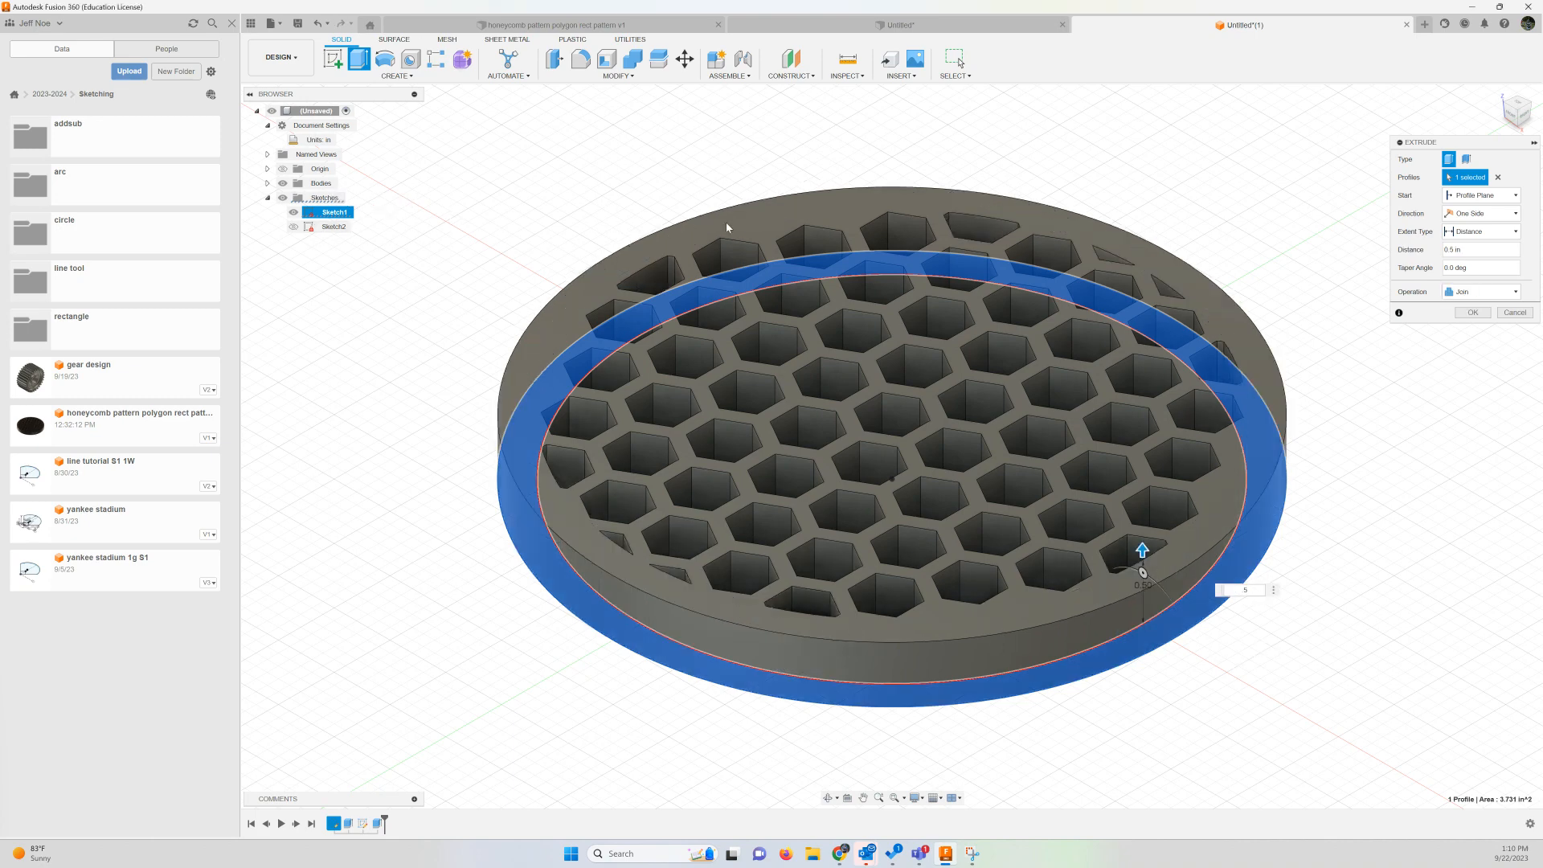
click(1472, 313)
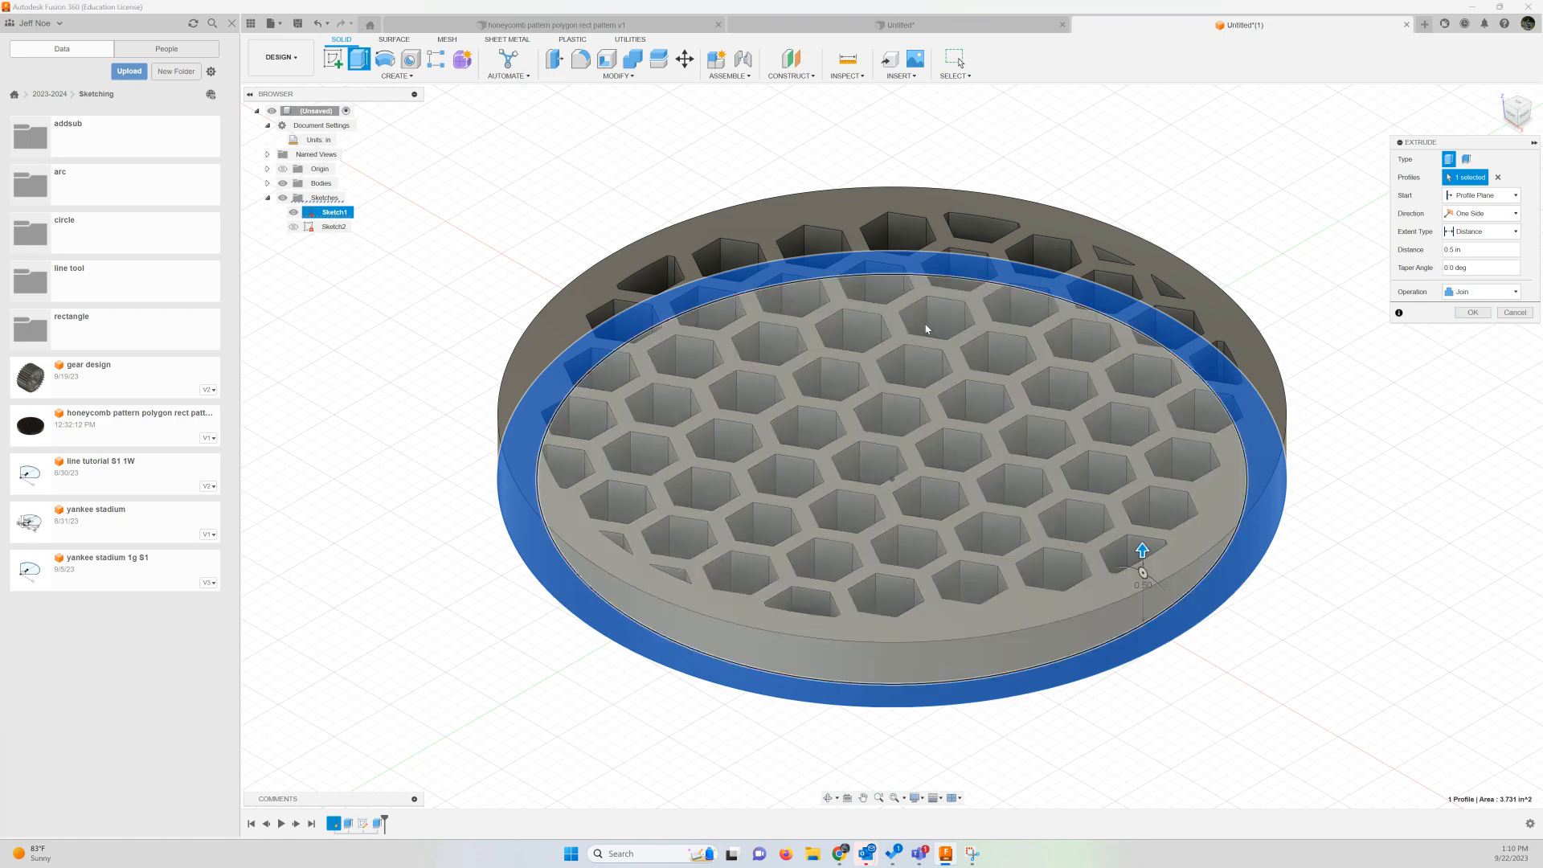
Hide Sketch1 so only the finished honeycomb disc is displayed
click(294, 212)
click(293, 212)
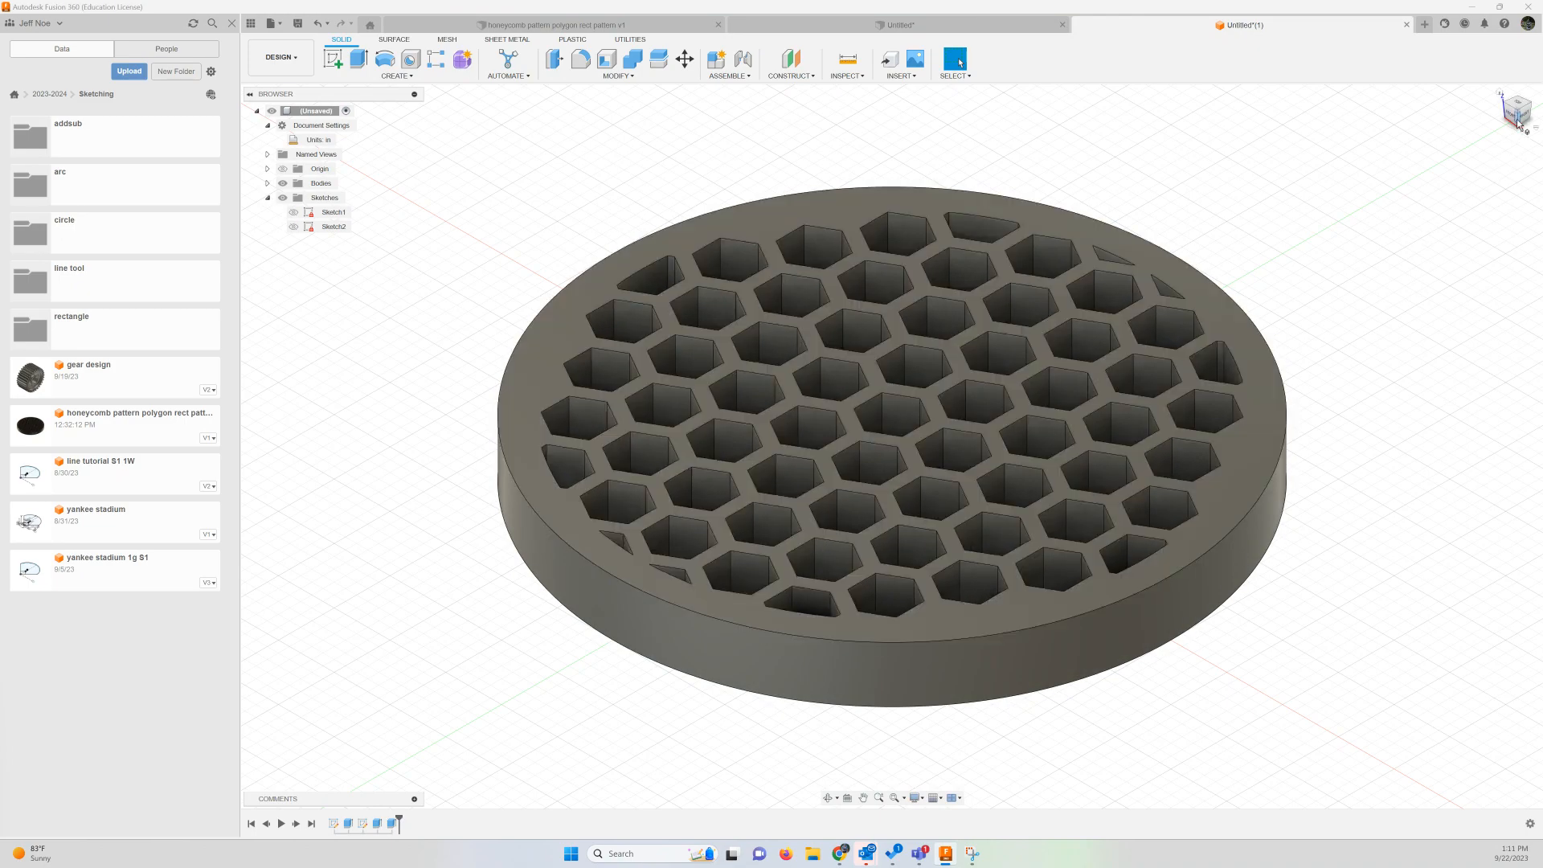
mouse_move(1518, 123)
mouse_down()
mouse_move(1517, 211)
mouse_move(1518, 130)
mouse_up()
Apply the Walnut - Glossy appearance to the honeycomb disc body, Body1
click(329, 185)
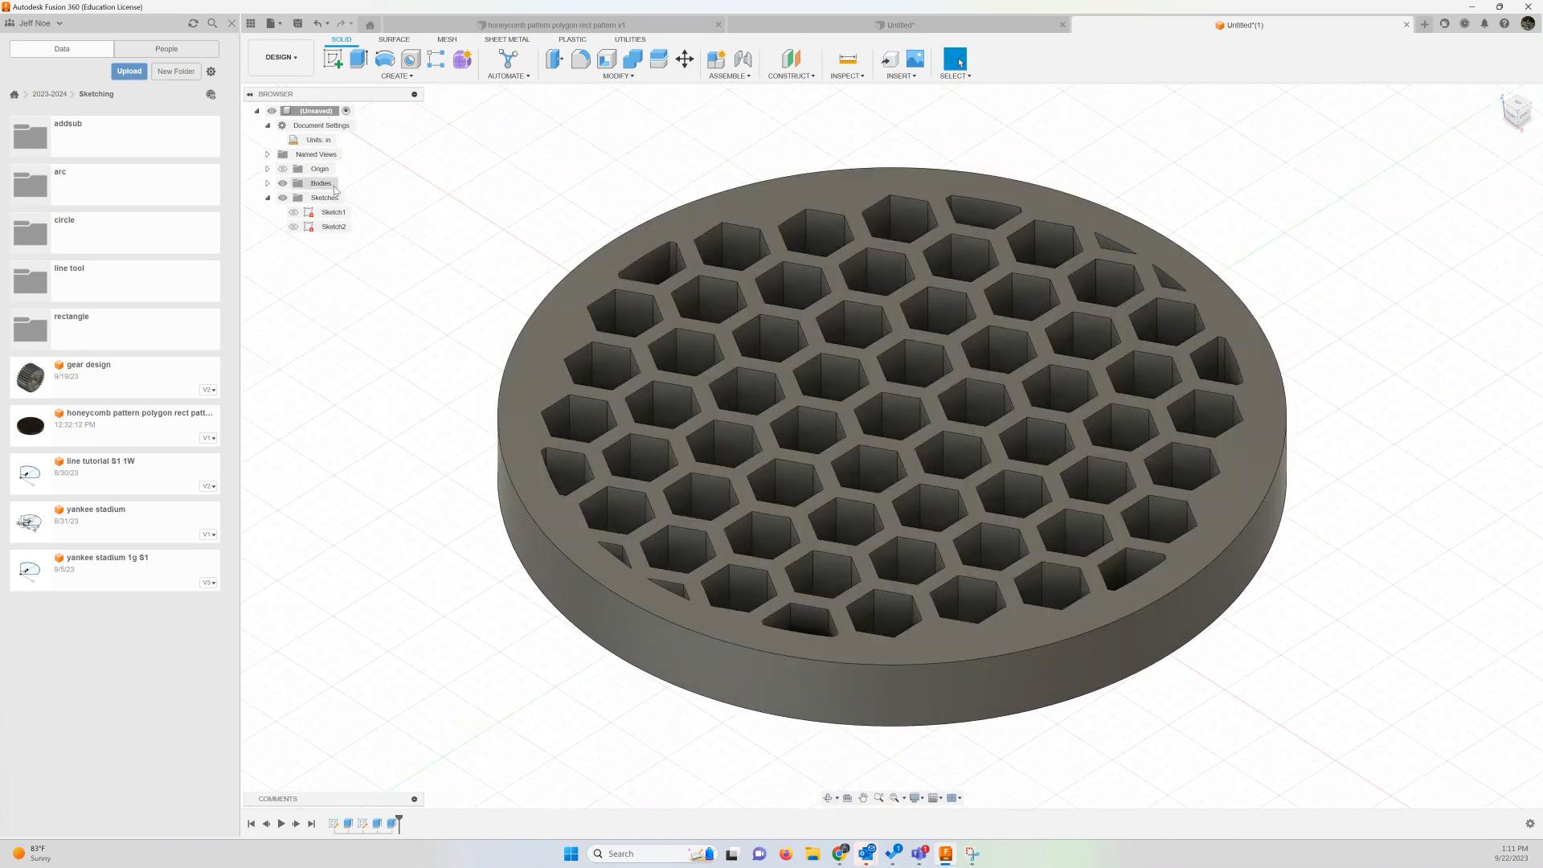
click(267, 183)
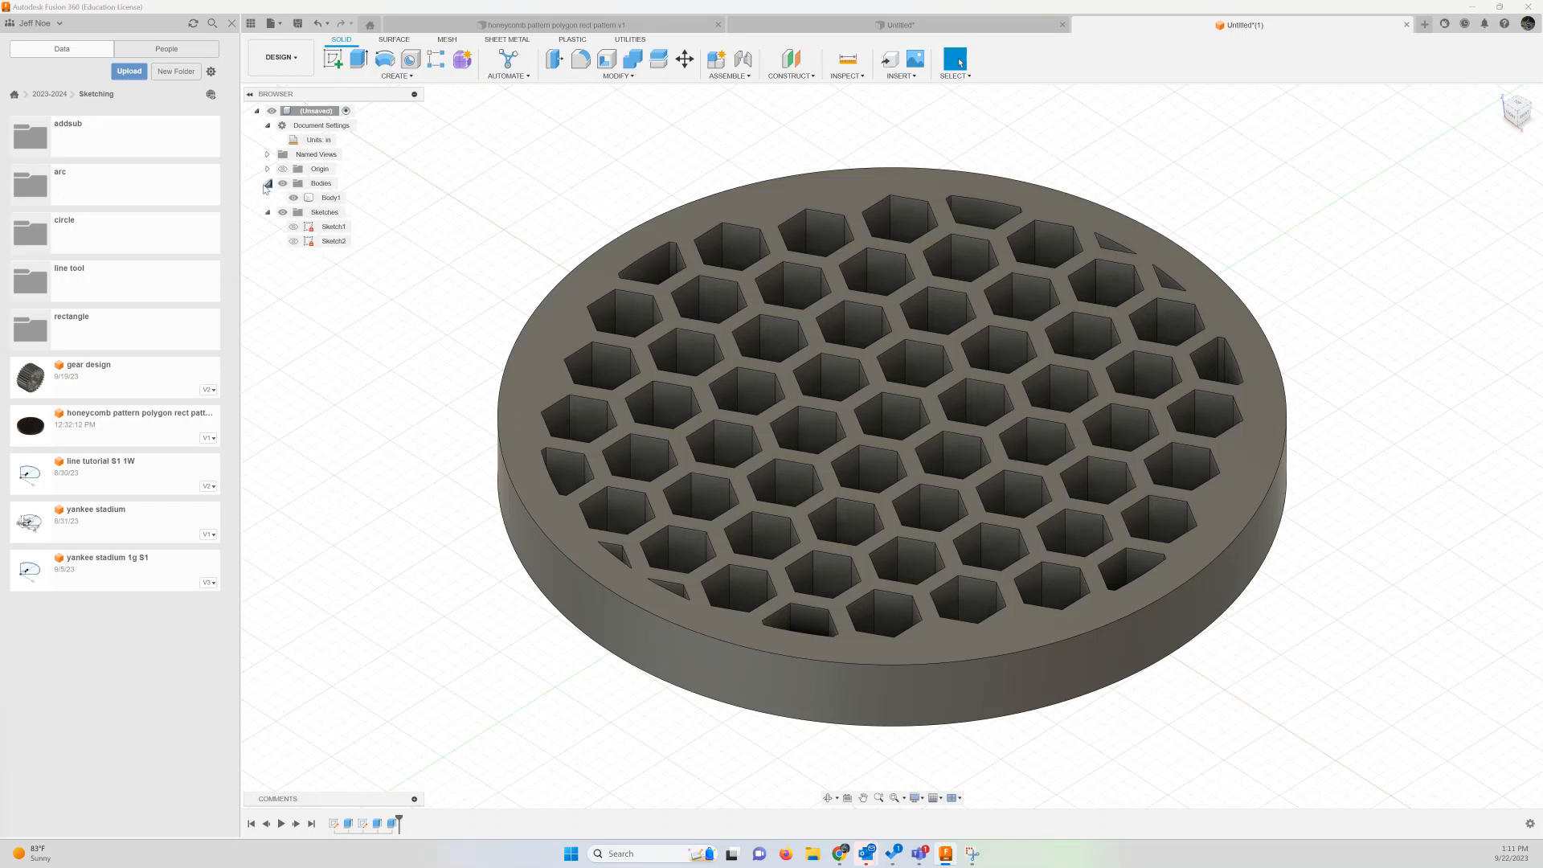
click(315, 199)
right_click(316, 201)
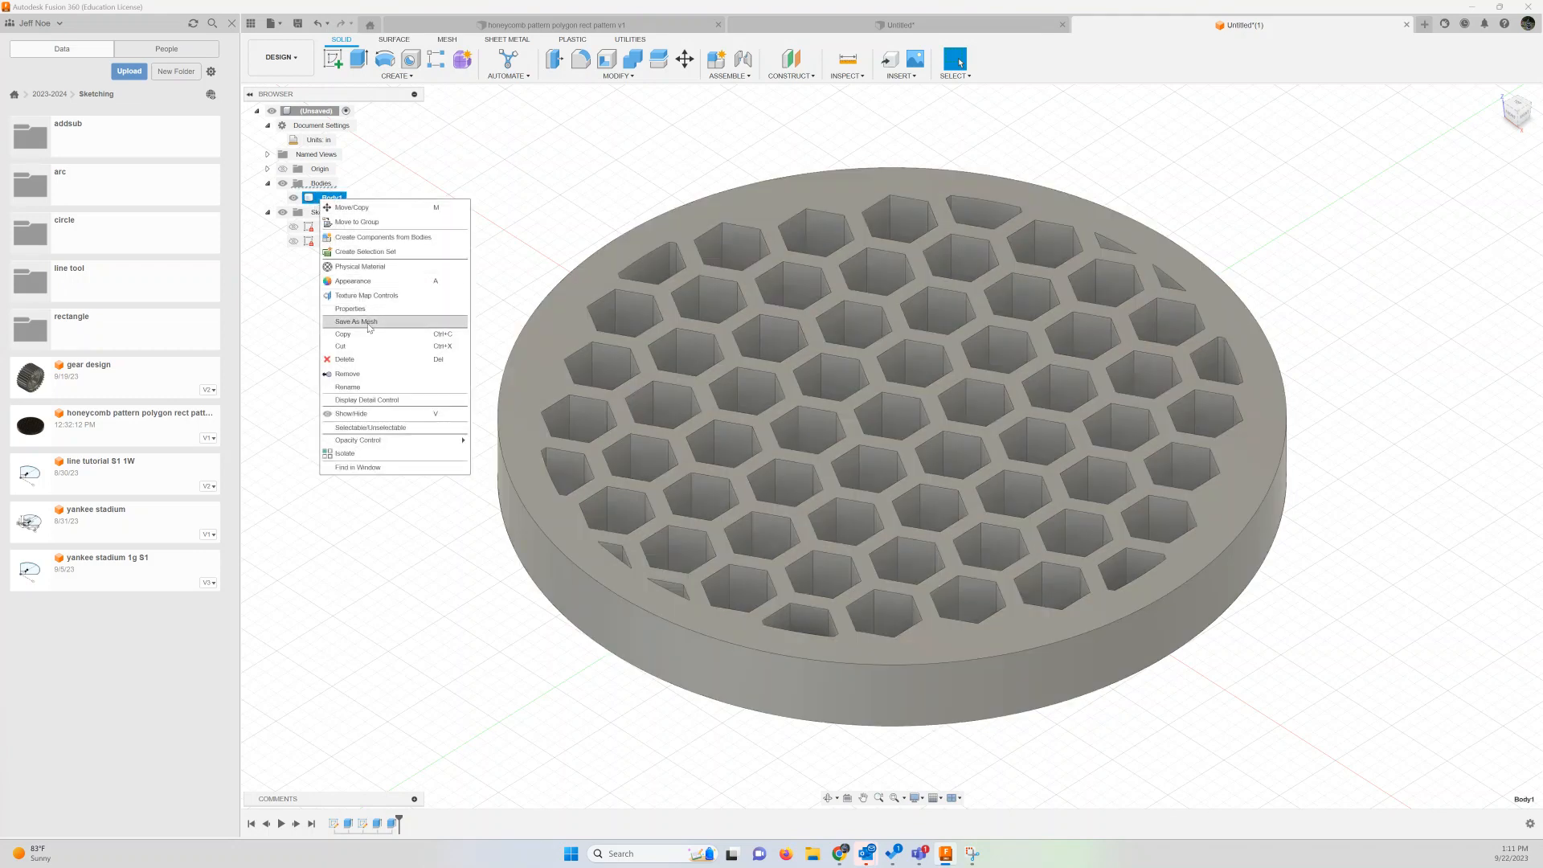
click(371, 282)
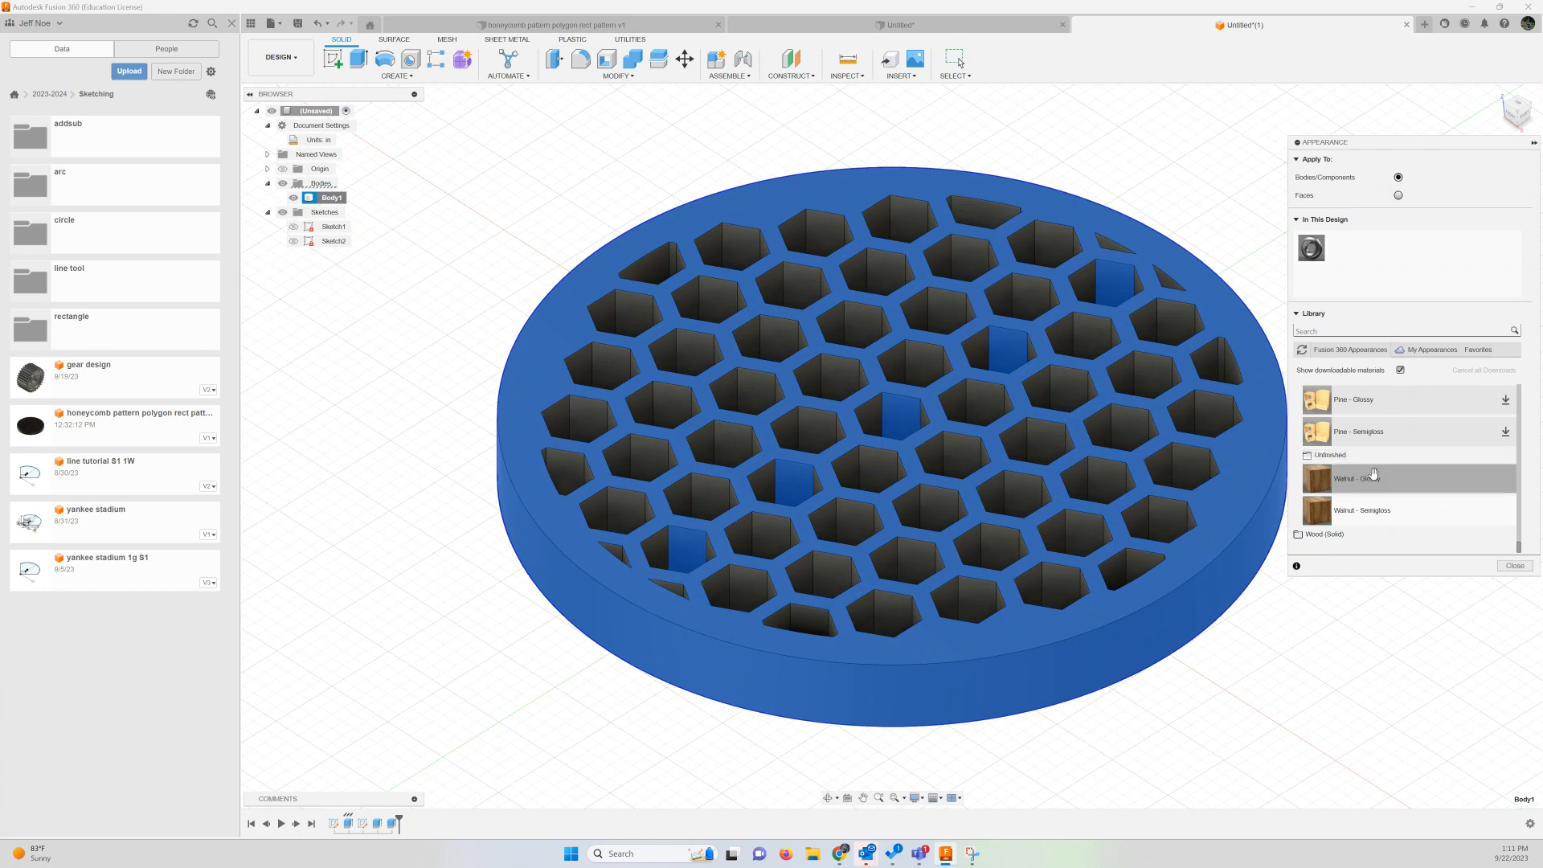
drag(1367, 479, 1261, 423)
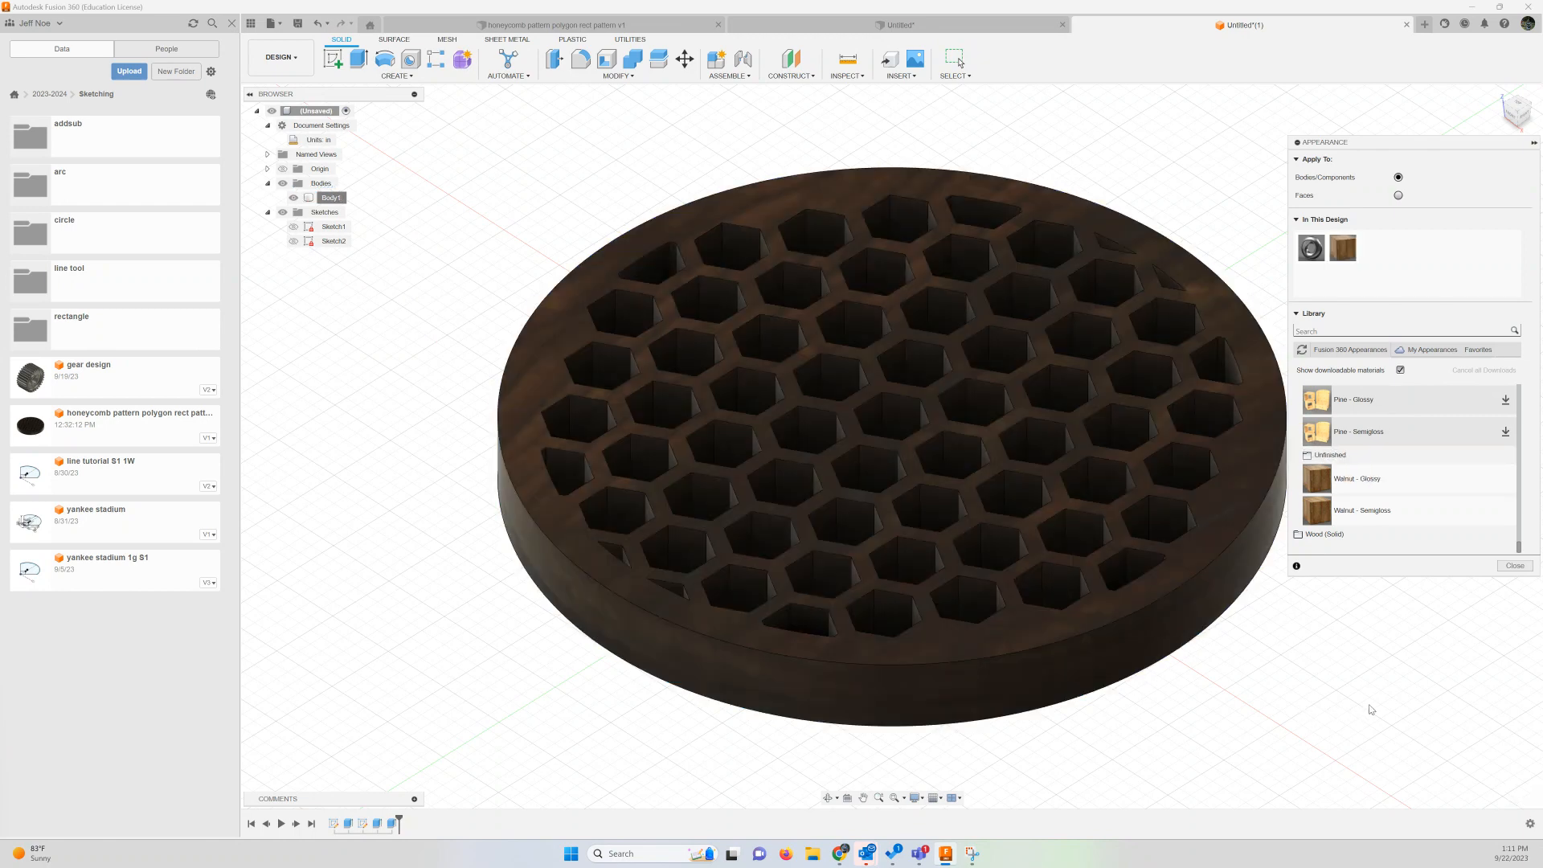
click(1515, 565)
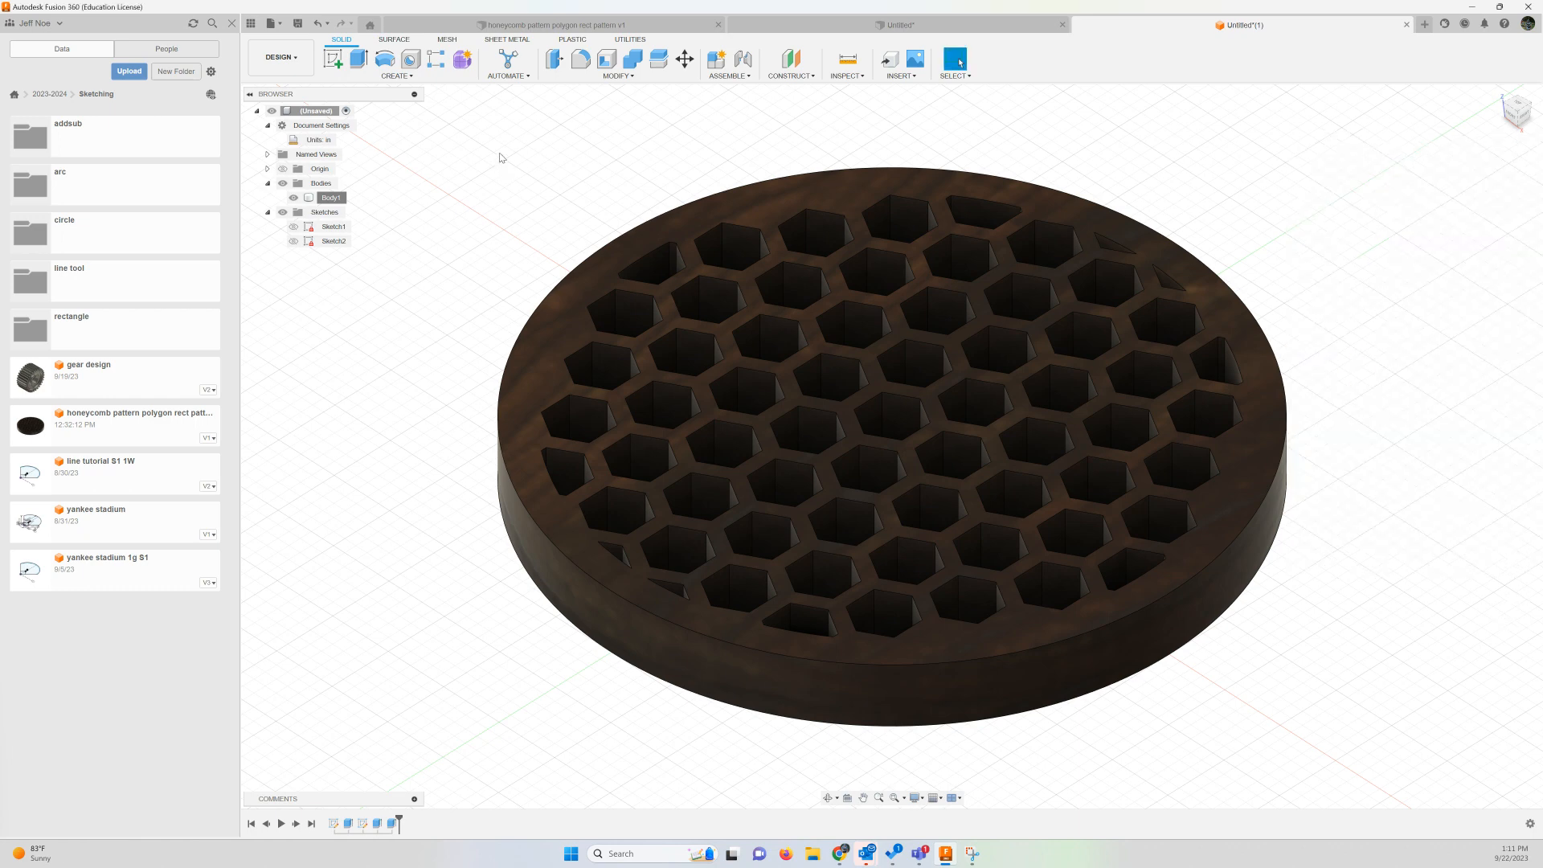